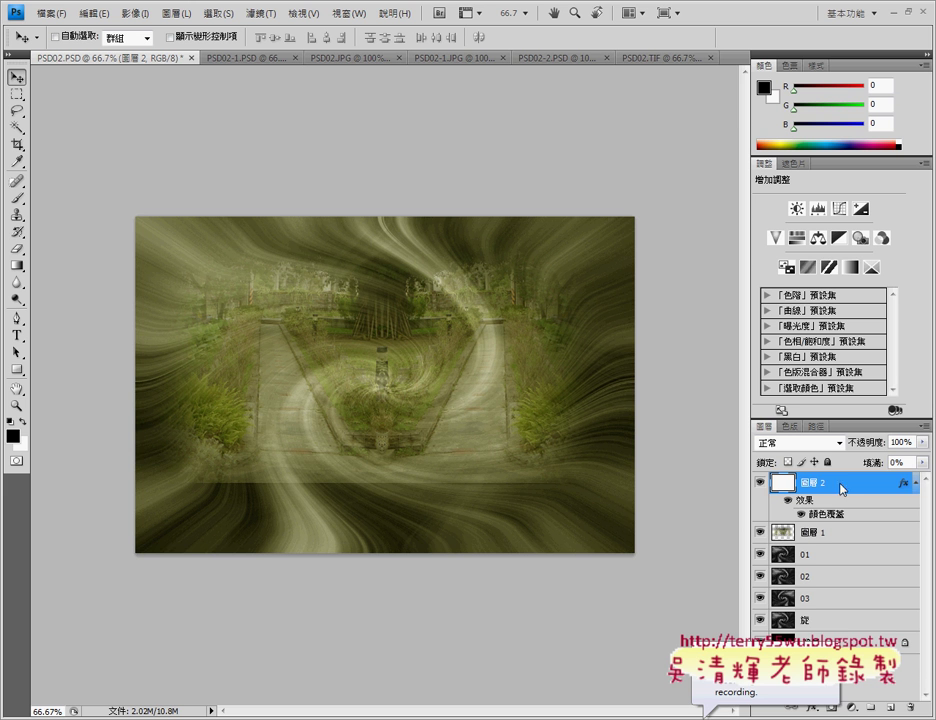
Delete the olive-tinted 圖層 2 along with its Color Overlay effect.
drag(862, 514, 910, 708)
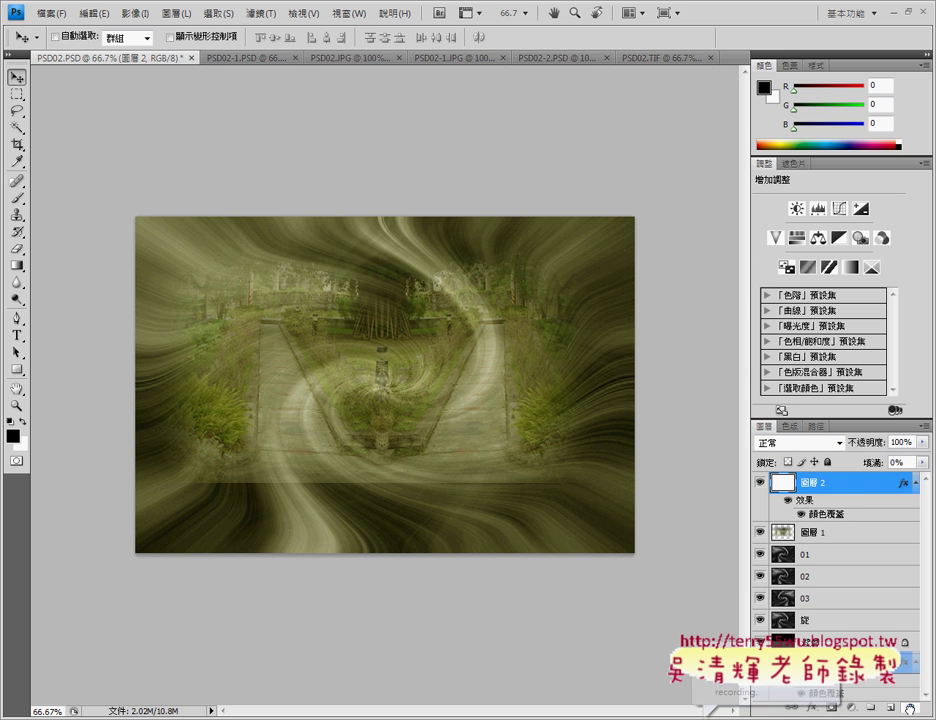
drag(910, 708, 910, 712)
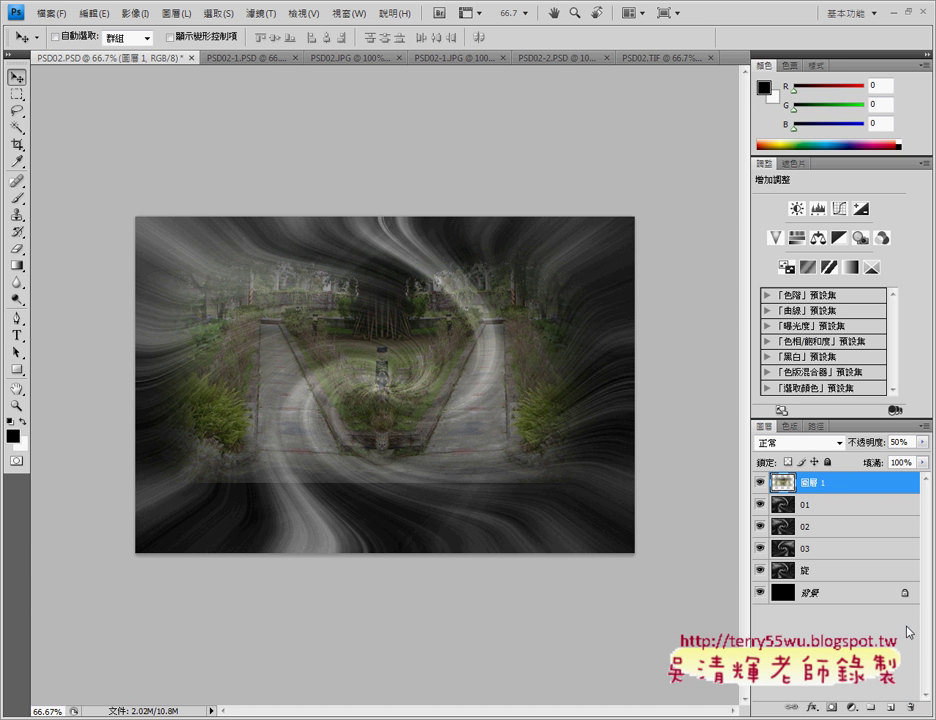
Add a new empty 圖層 2, fill it with white, and check the PDF exercise.
click(889, 708)
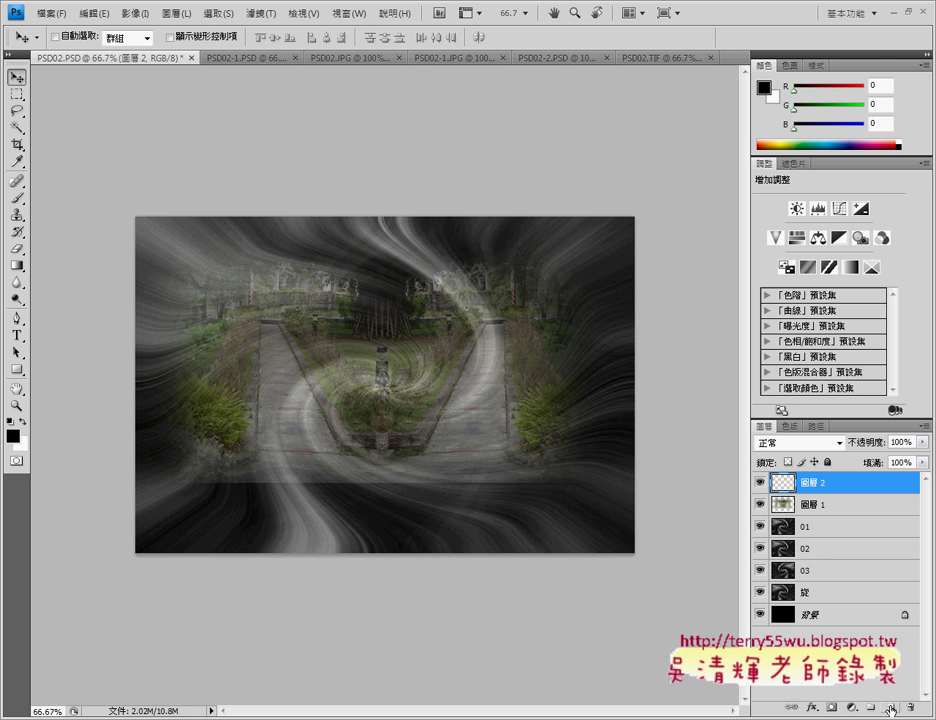
click(93, 14)
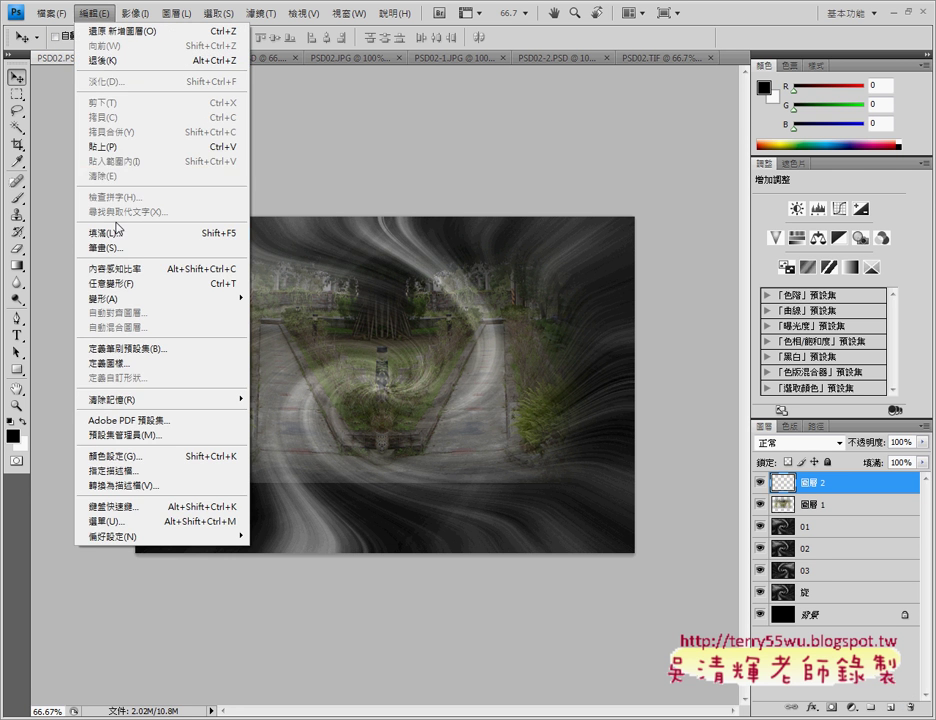
click(110, 233)
click(555, 217)
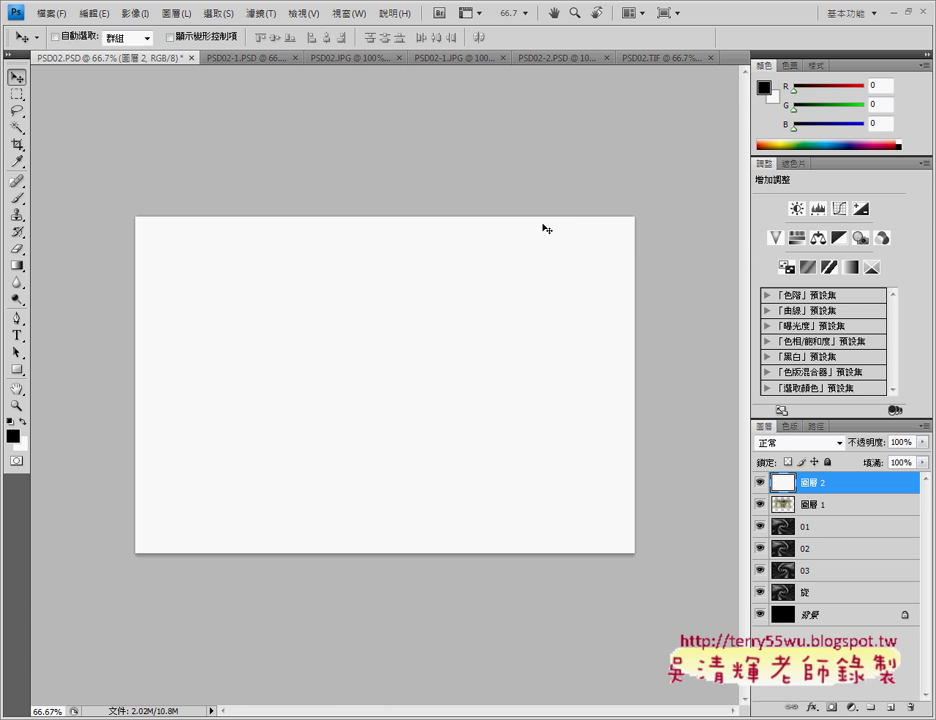
key(alt+Tab)
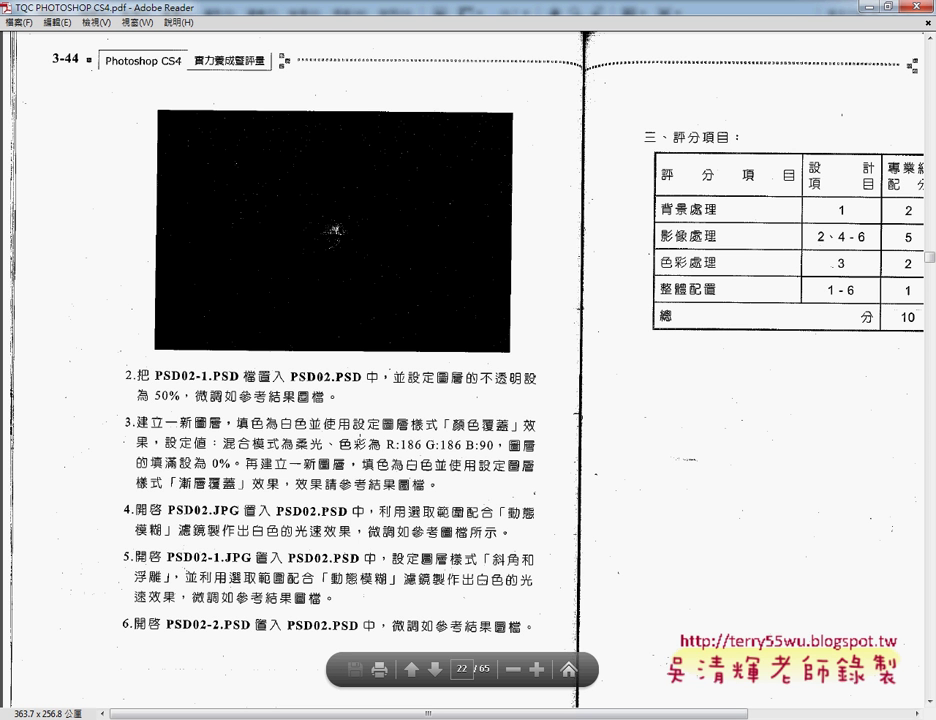
key(alt+Tab)
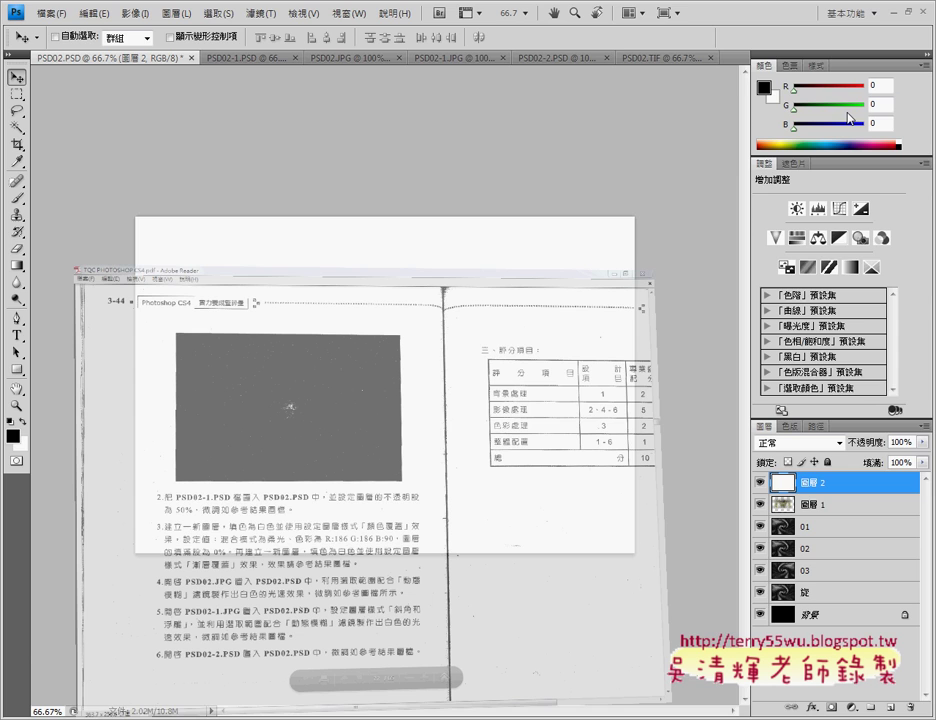
Give 圖層 2 a Soft Light Color Overlay in R186 G186 B90.
double_click(779, 482)
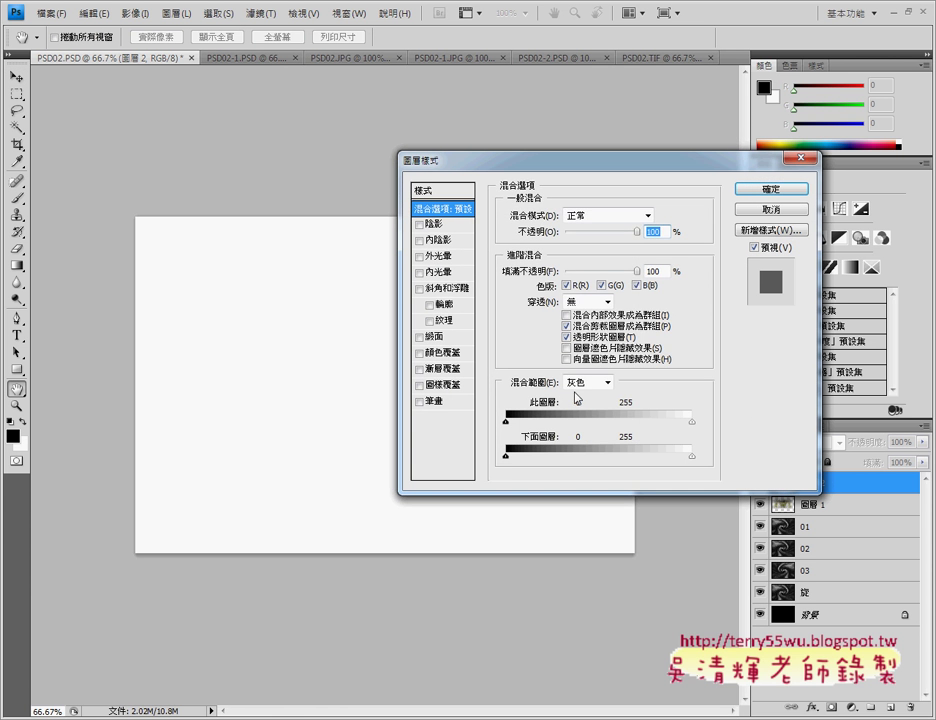
click(445, 353)
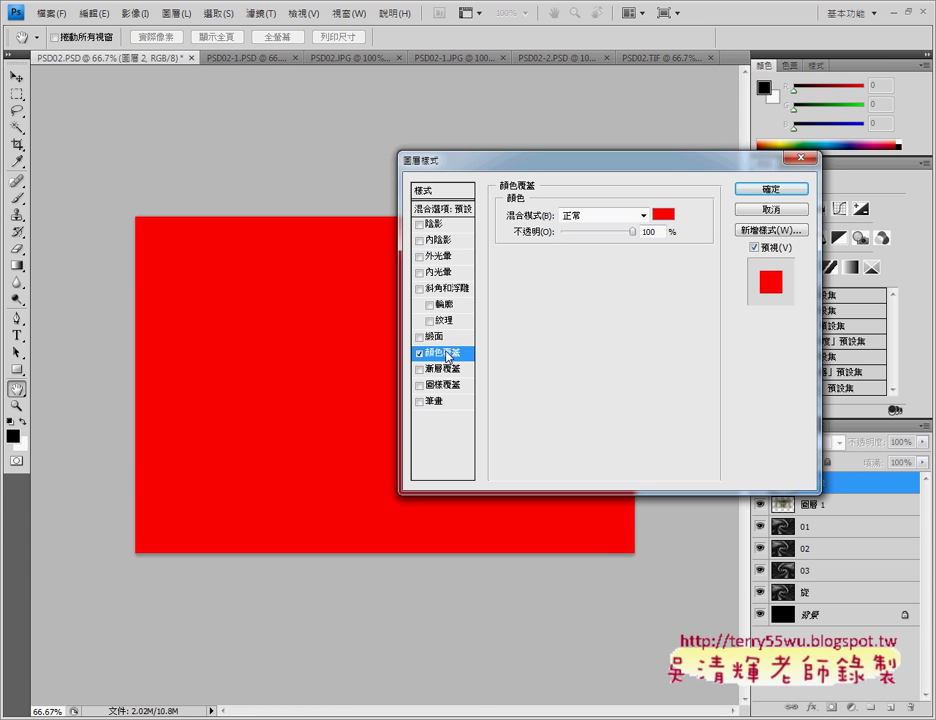
click(622, 216)
click(607, 408)
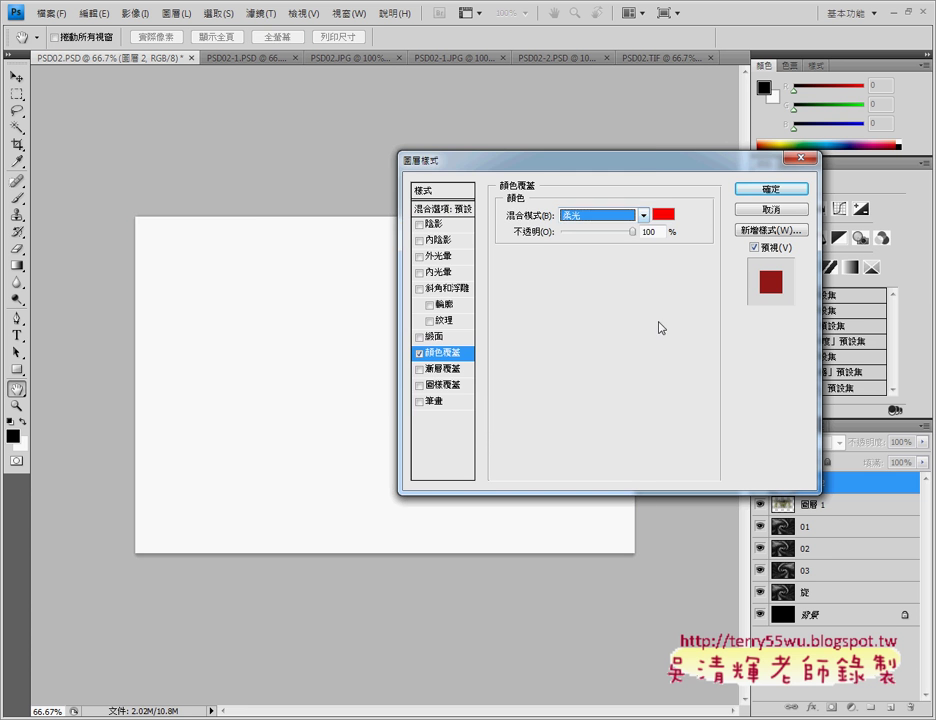
click(663, 213)
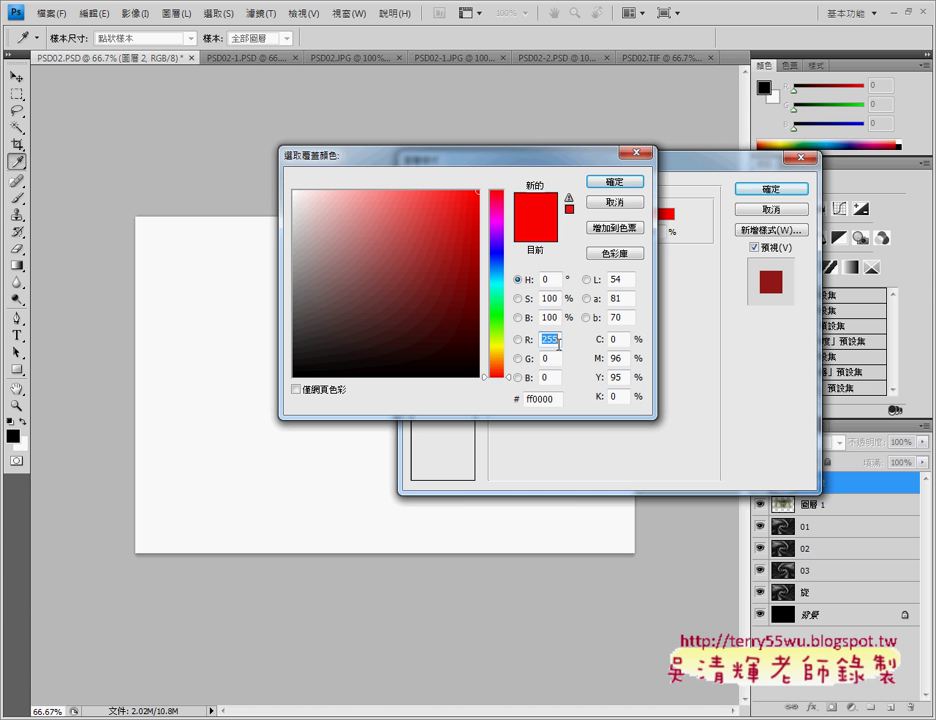
text(186)
key(Tab)
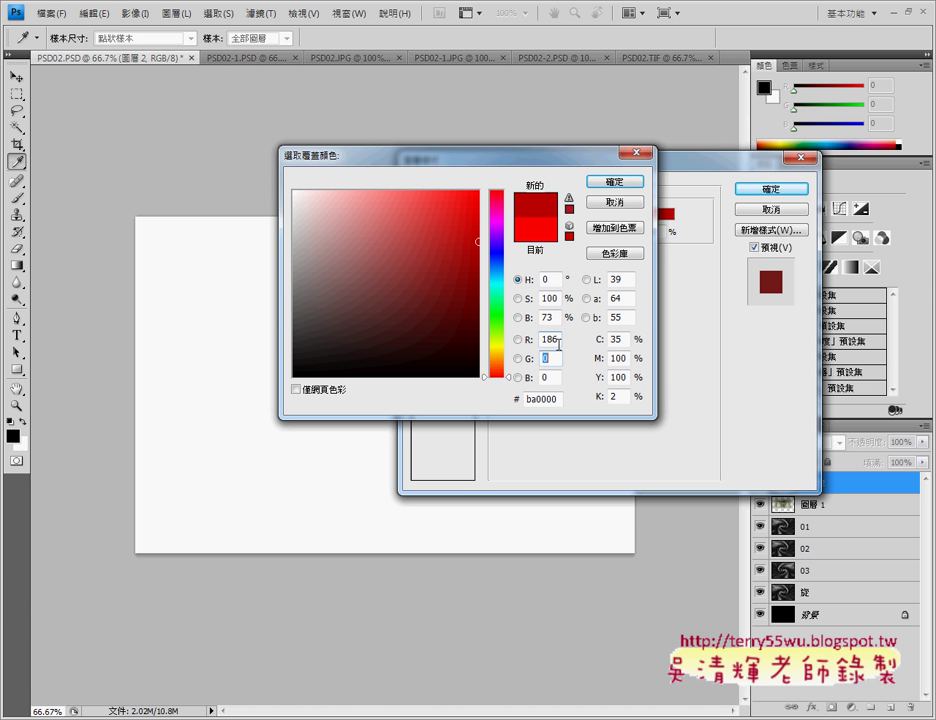
text(186)
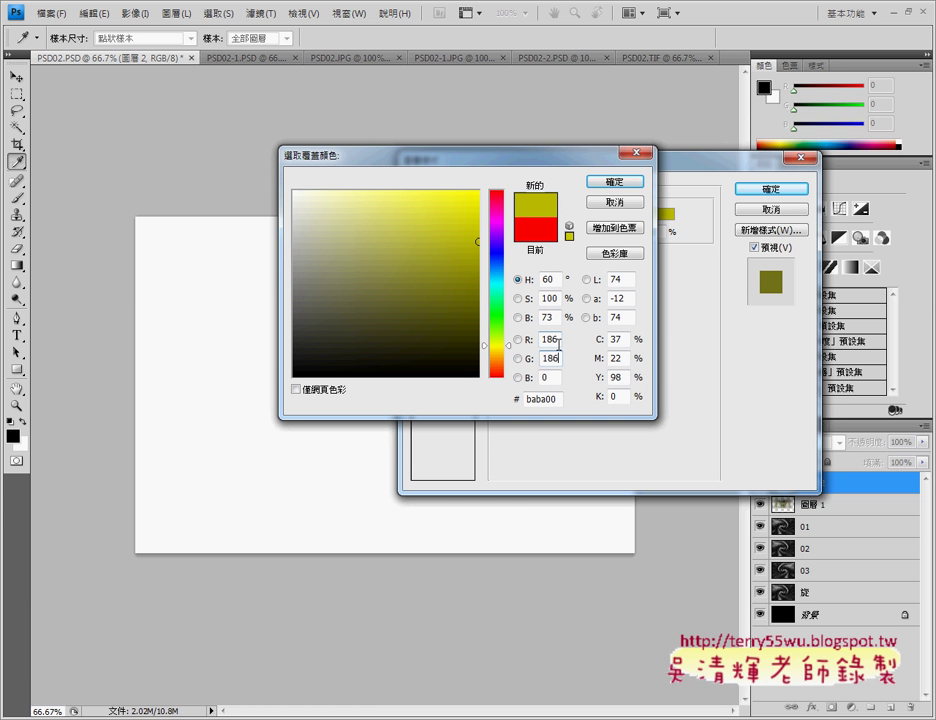
key(Tab)
text(90)
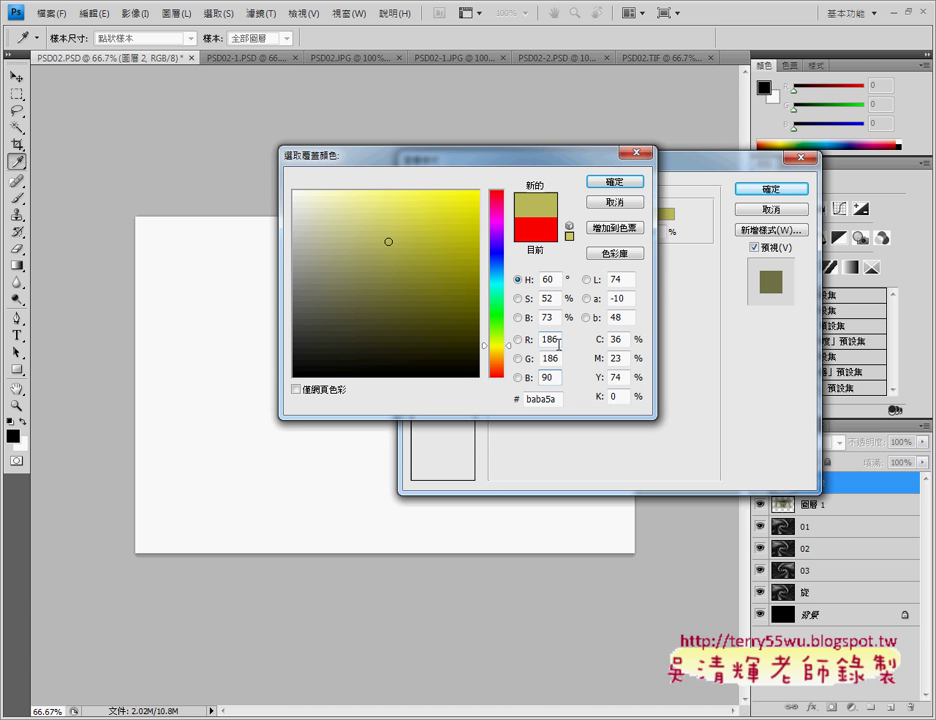
click(617, 184)
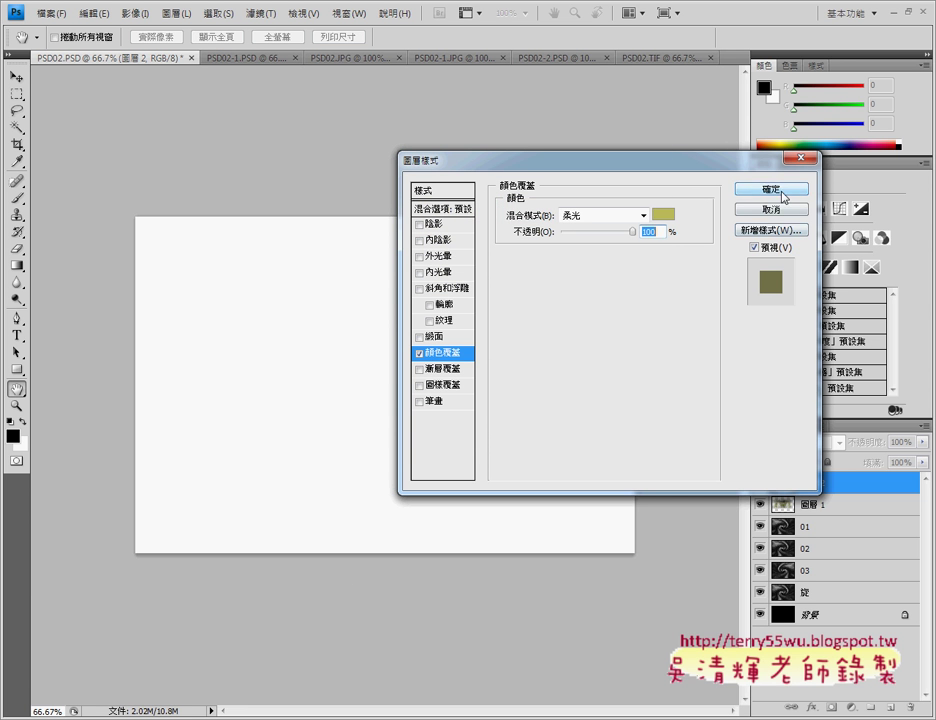
click(775, 187)
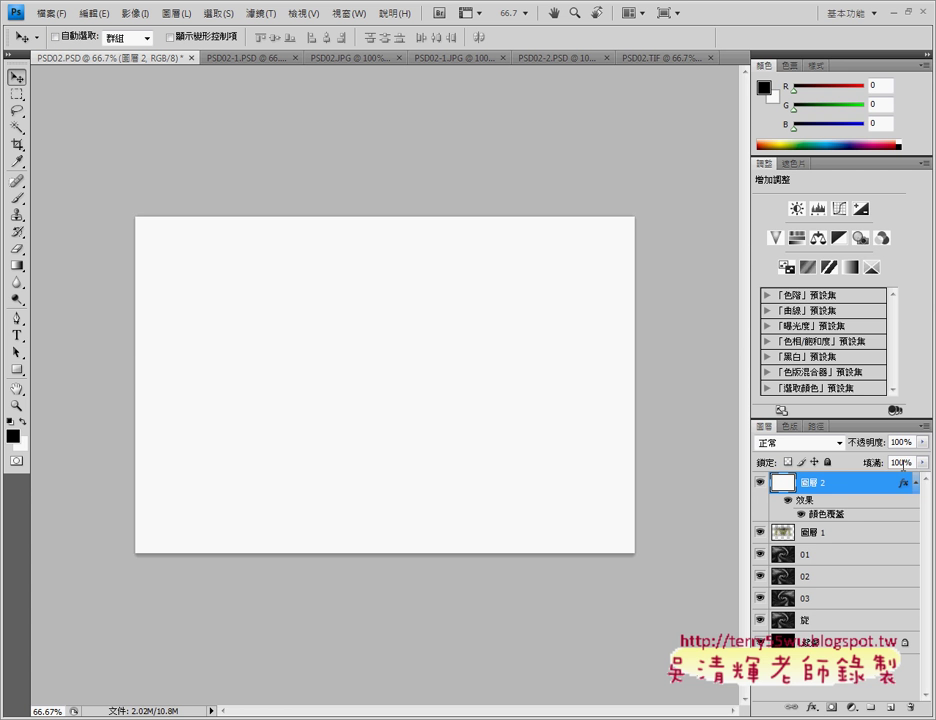
Set 圖層 2's fill to 0%.
double_click(903, 463)
text(0)
key(Return)
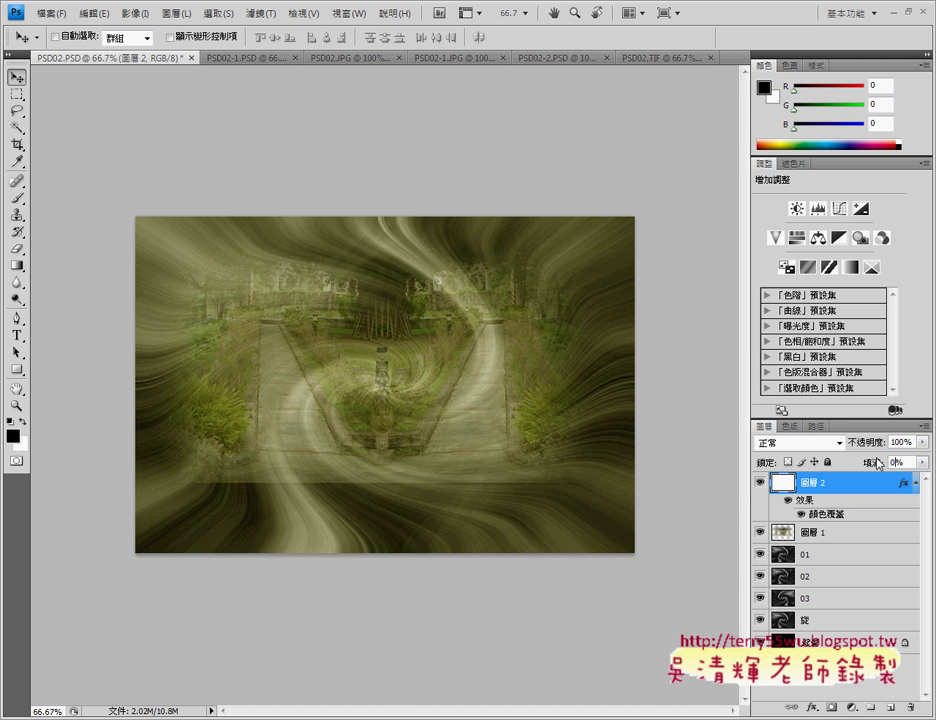
click(45, 14)
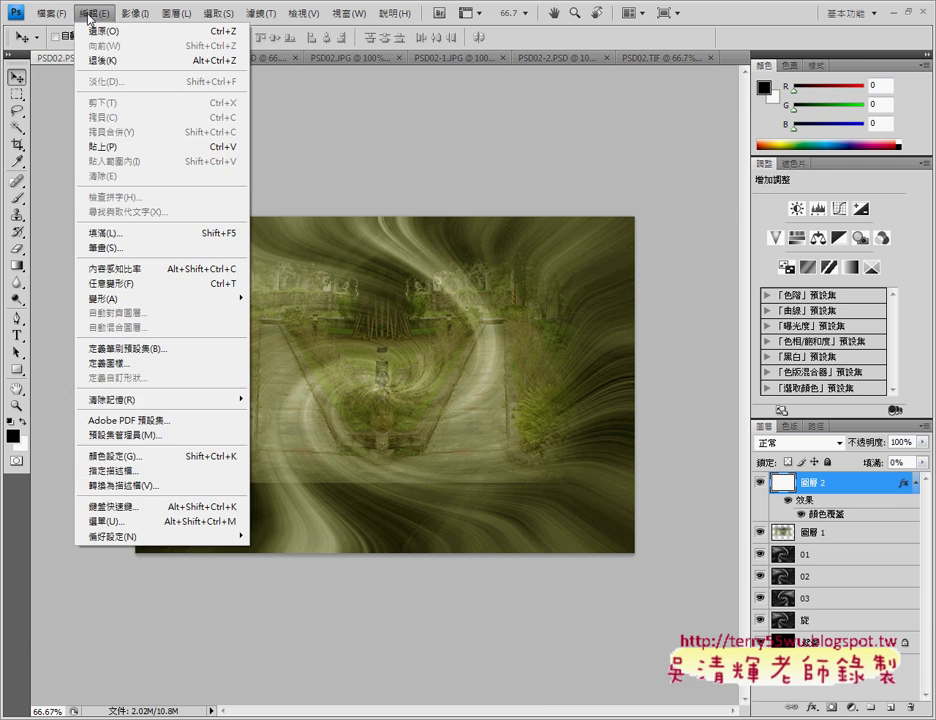
click(80, 8)
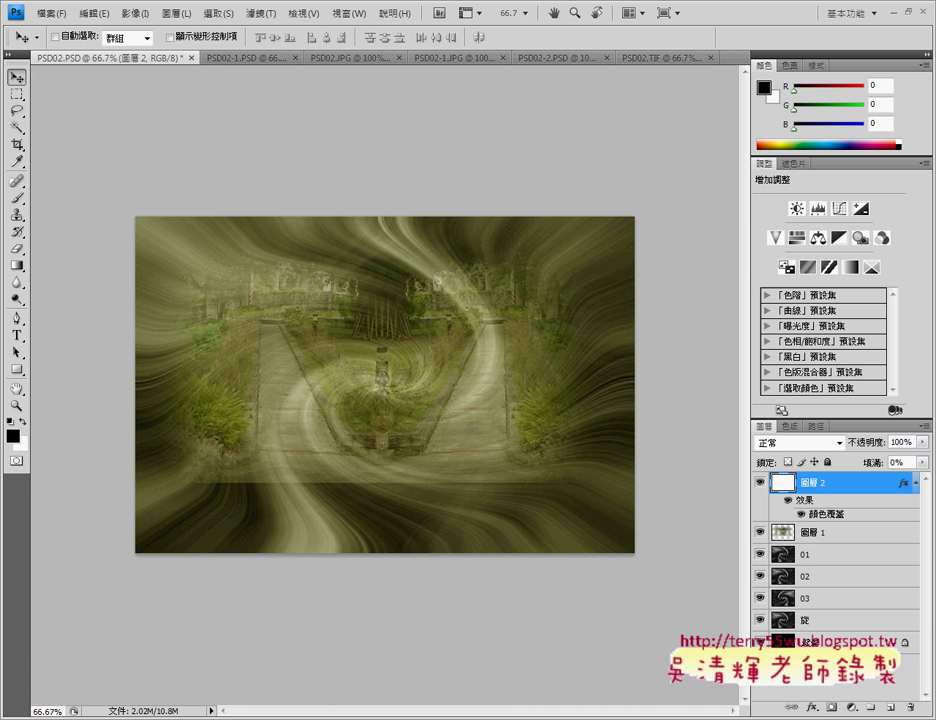
Add a new layer 圖層 3 and fill it with white.
key(ctrl+alt+shift+n)
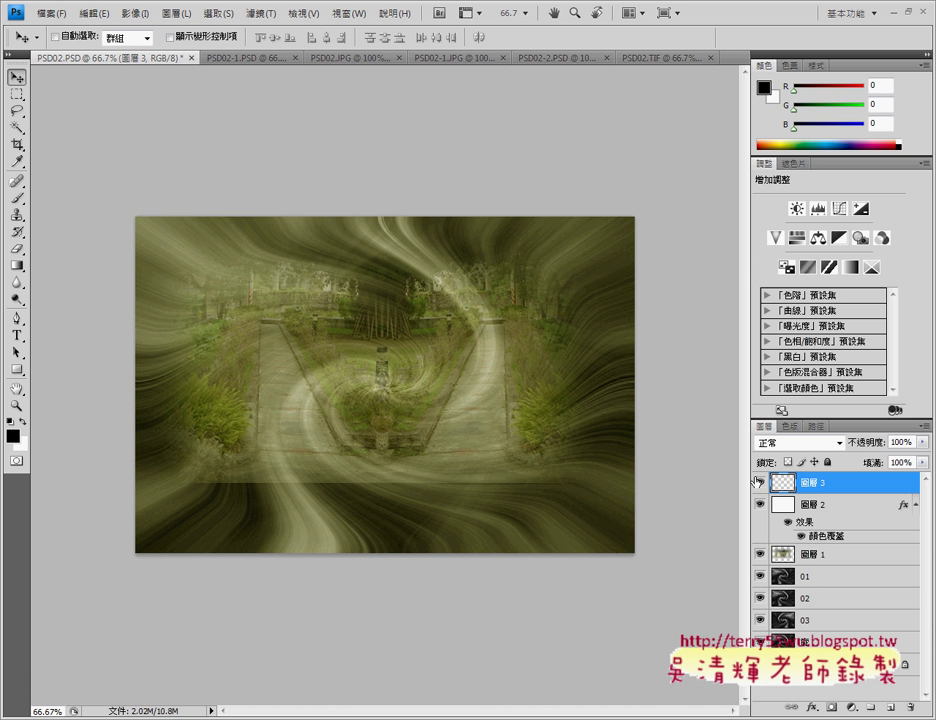
click(80, 13)
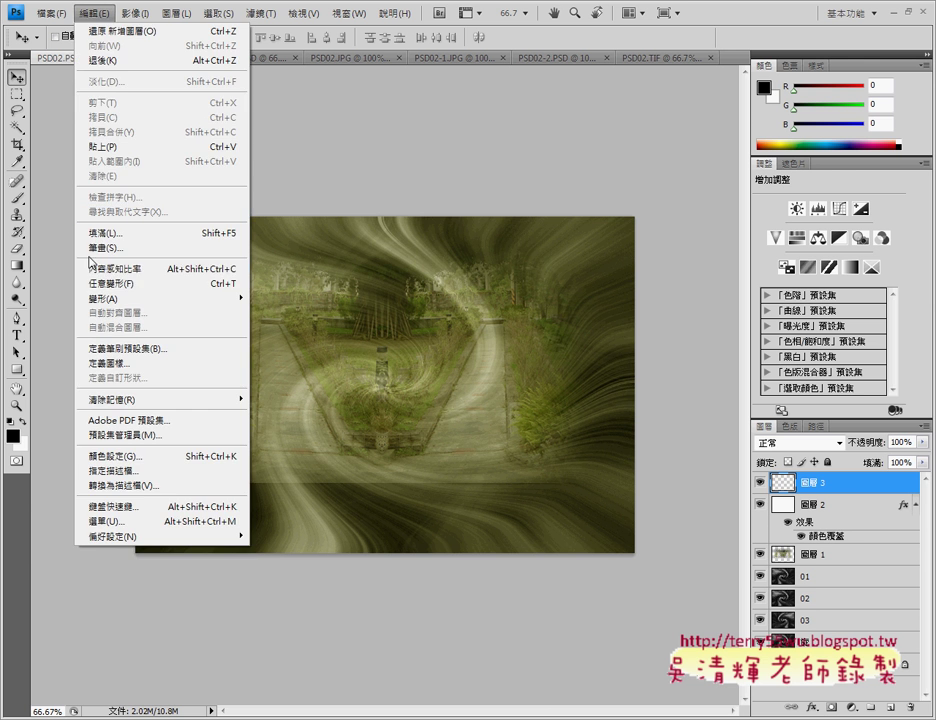
click(105, 233)
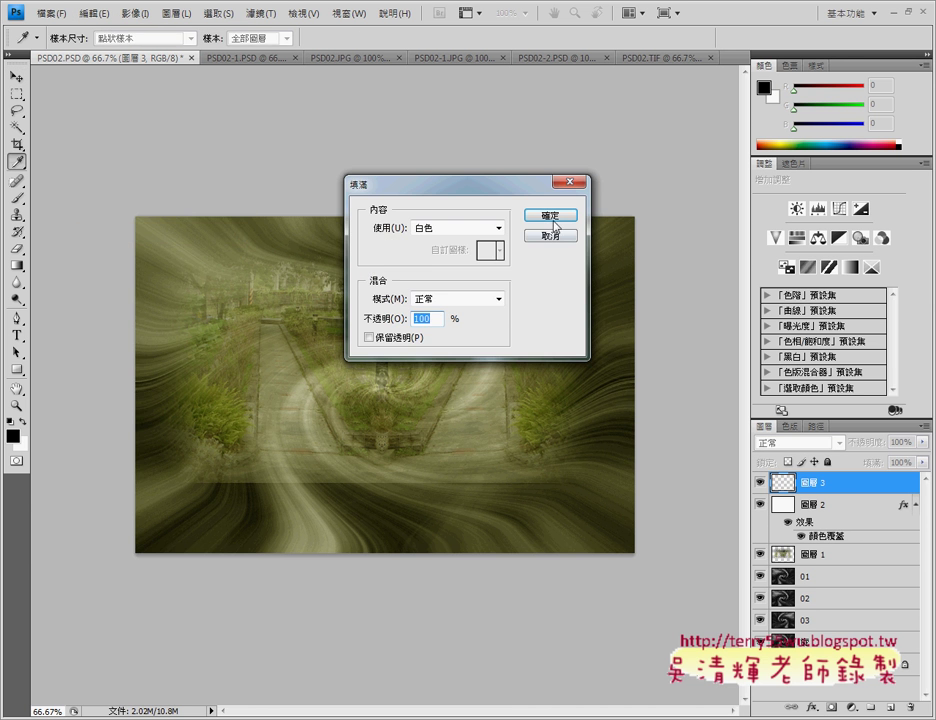
click(555, 226)
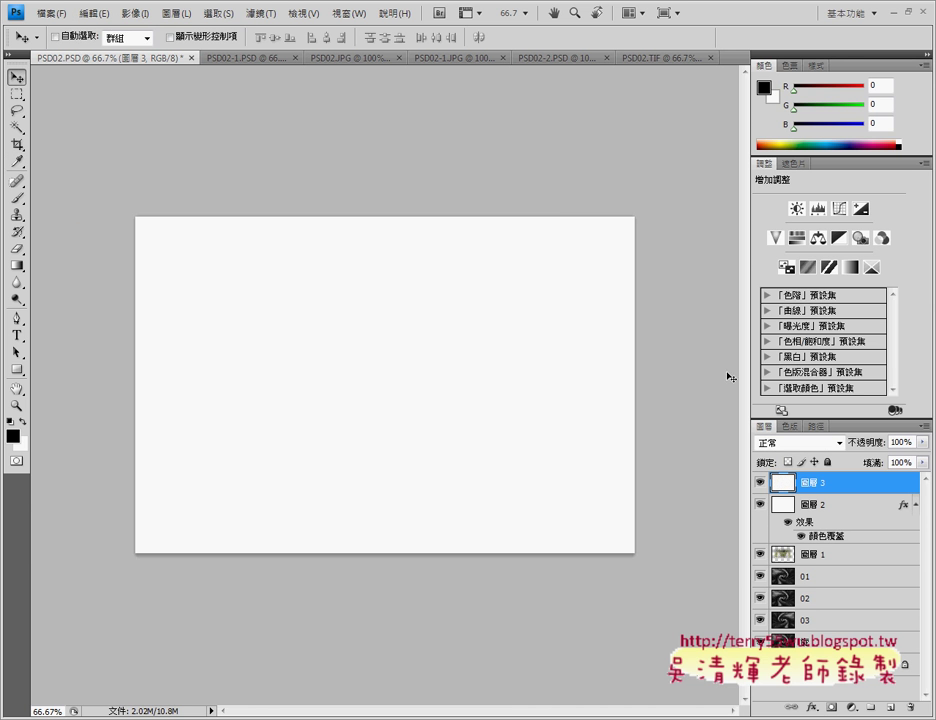
Give 圖層 3 an Overlay-mode rainbow Gradient Overlay at a 0° angle.
double_click(784, 484)
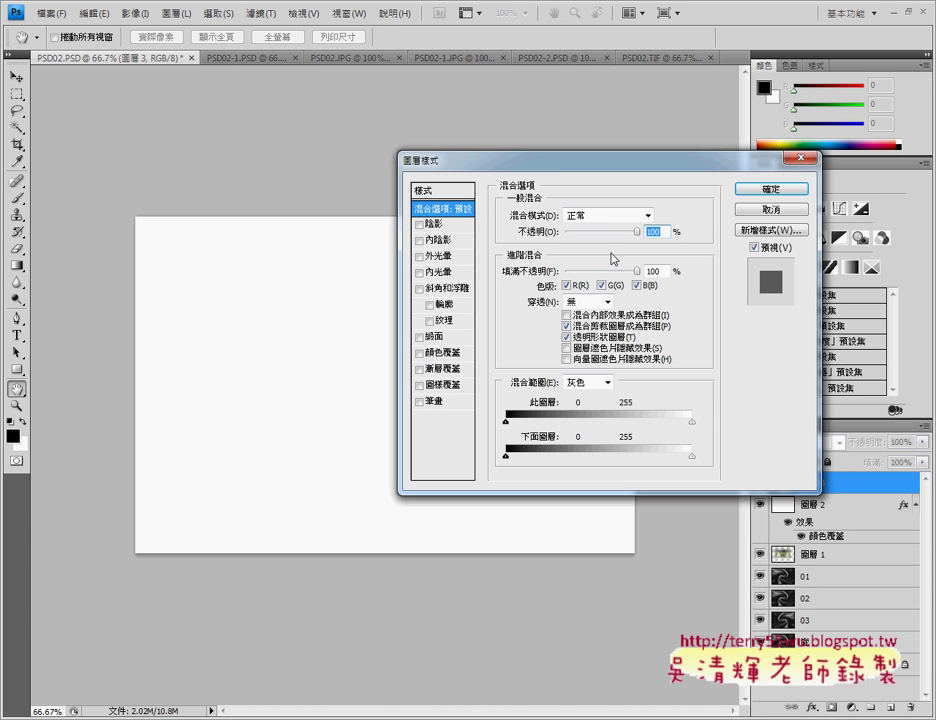
drag(558, 169, 424, 149)
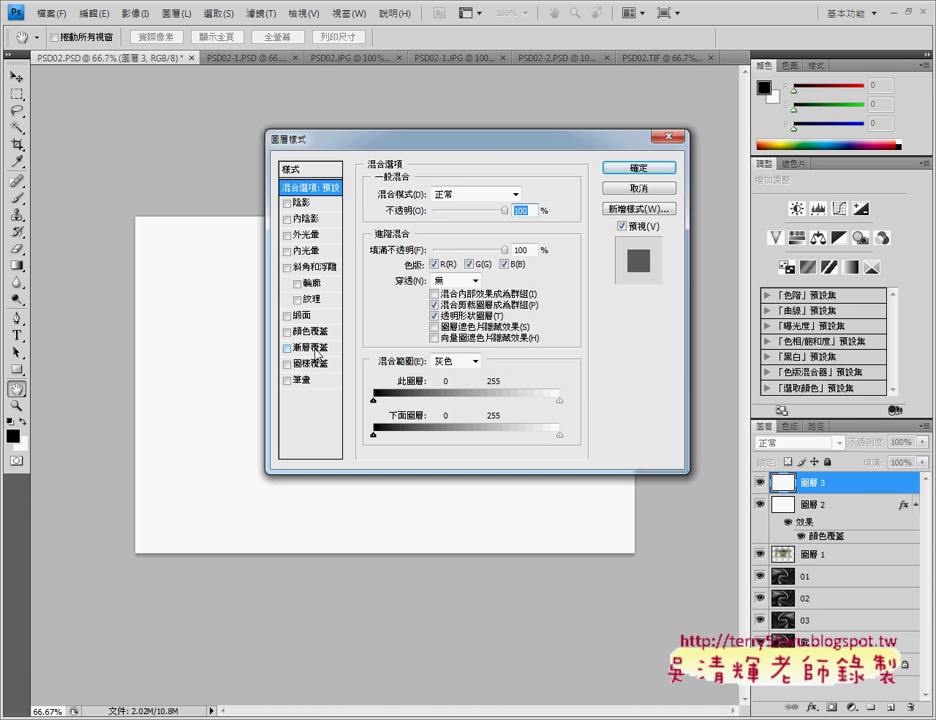
click(316, 347)
click(511, 227)
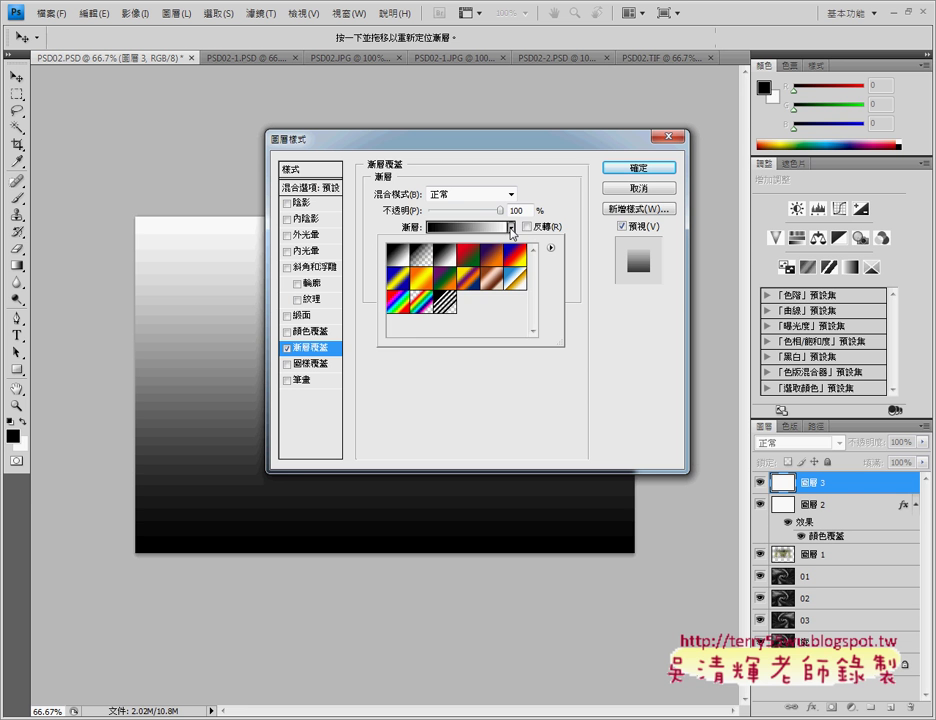
click(400, 302)
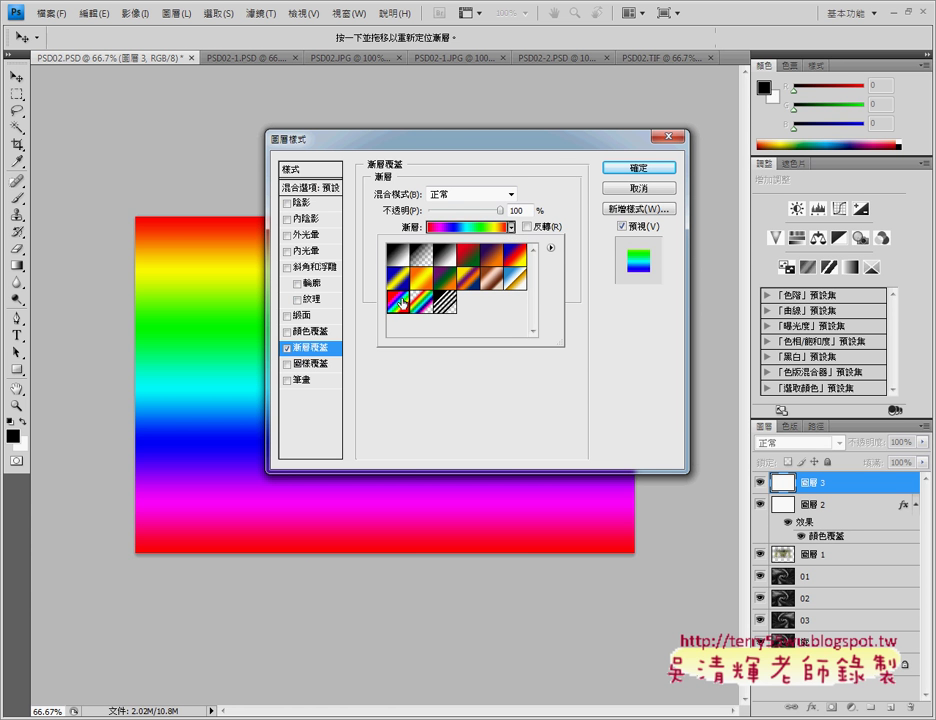
click(484, 195)
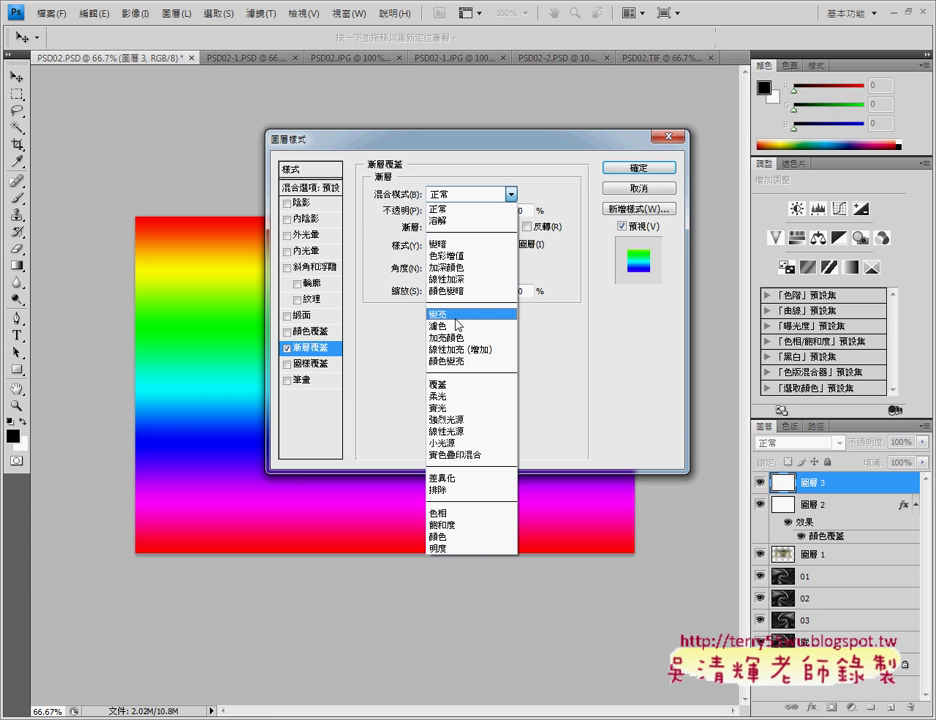
click(455, 384)
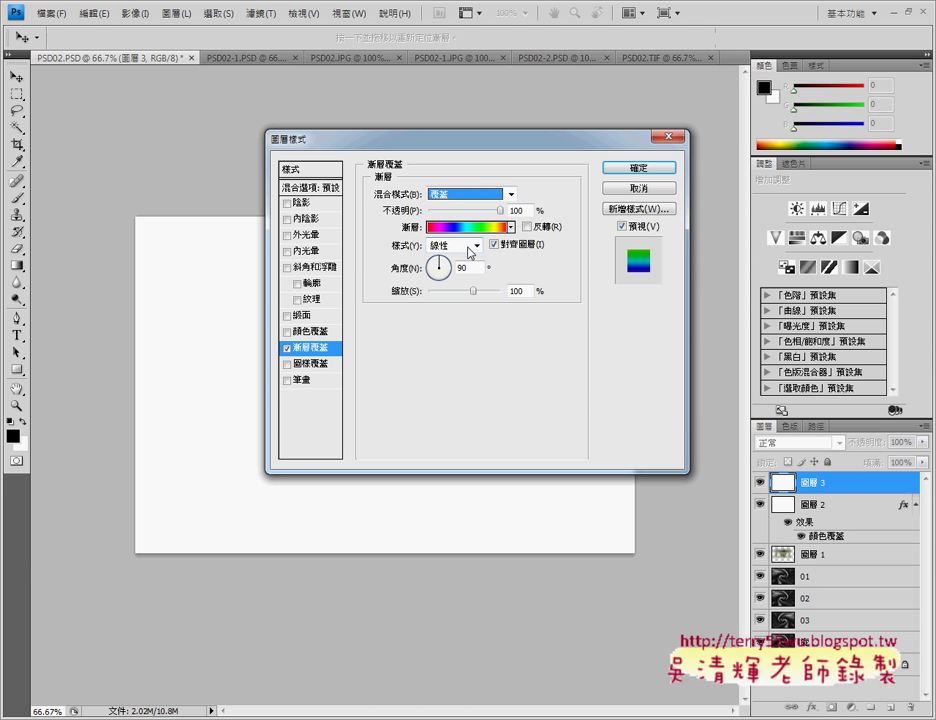
double_click(468, 268)
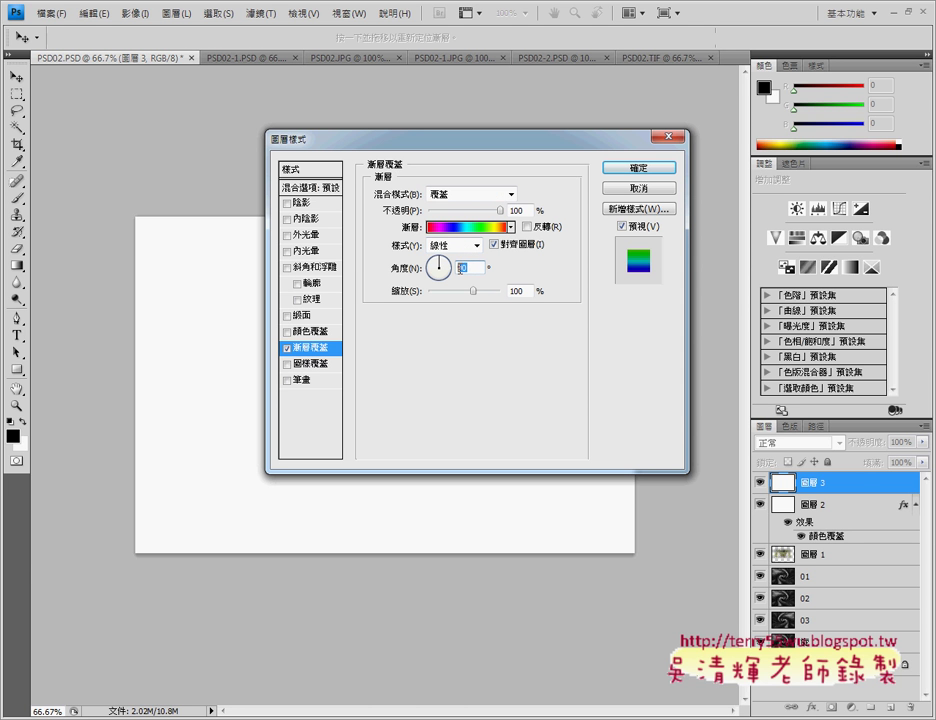
text(0)
click(639, 168)
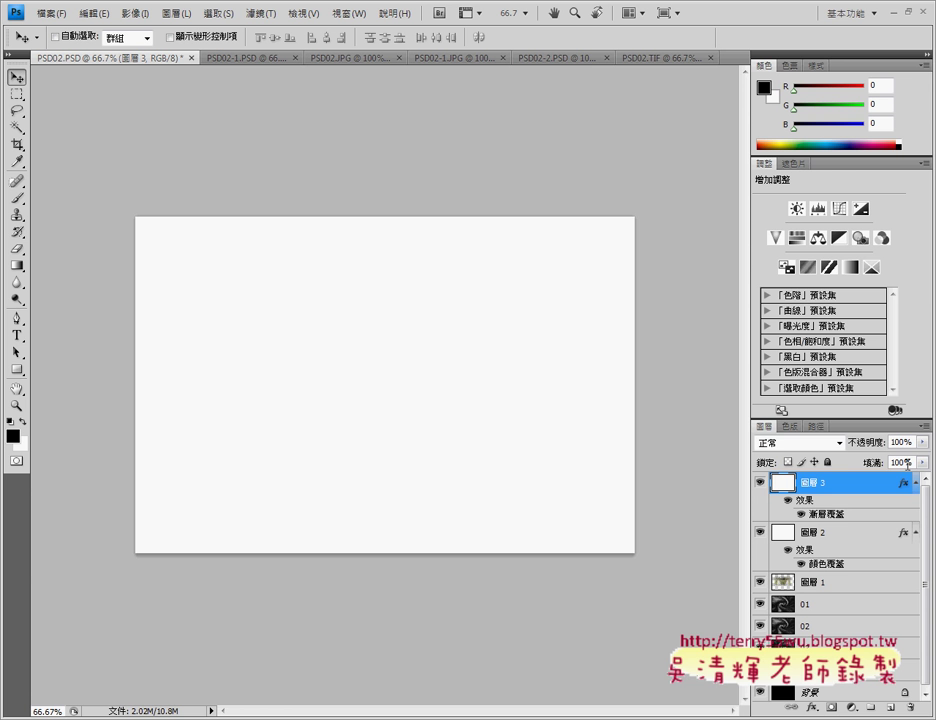
Try 圖層 3's opacity at 25%, then restore it to 100%.
click(880, 443)
text(25)
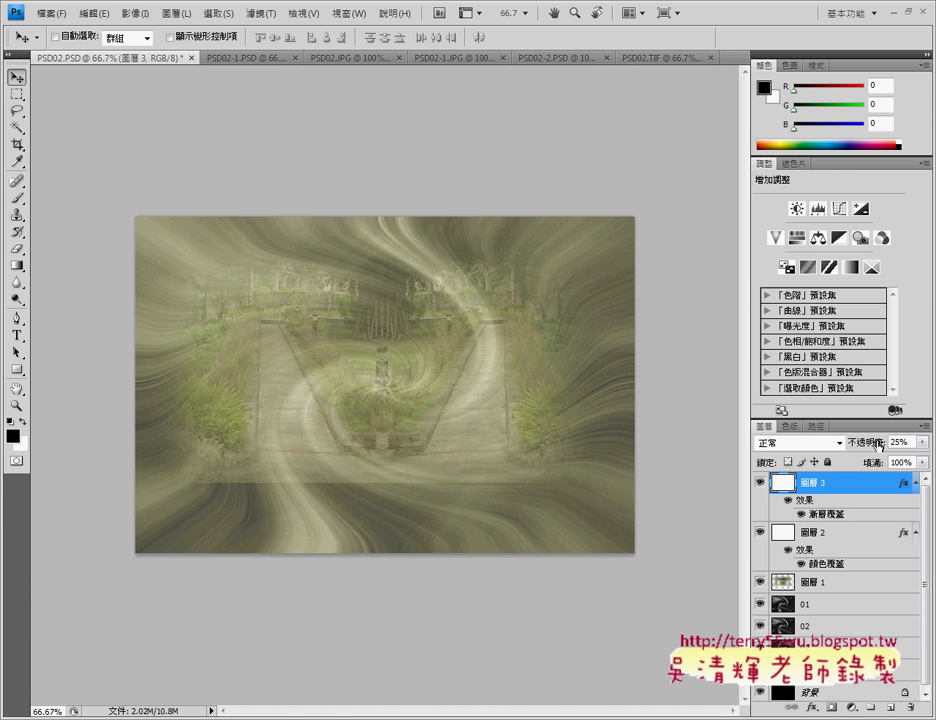
key(BackSpace)
key(BackSpace)
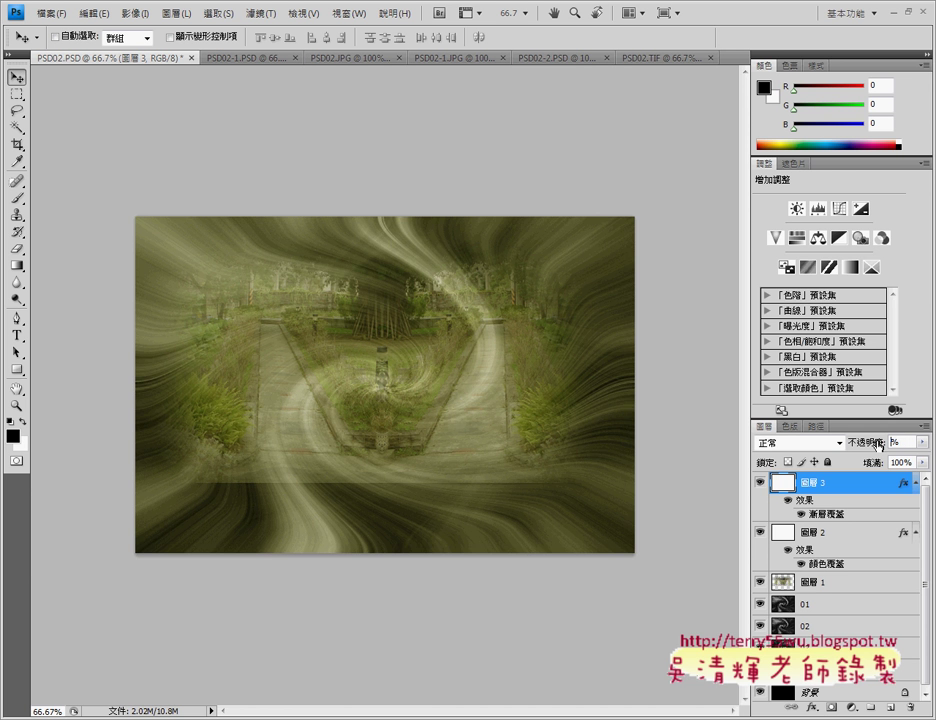
text(10)
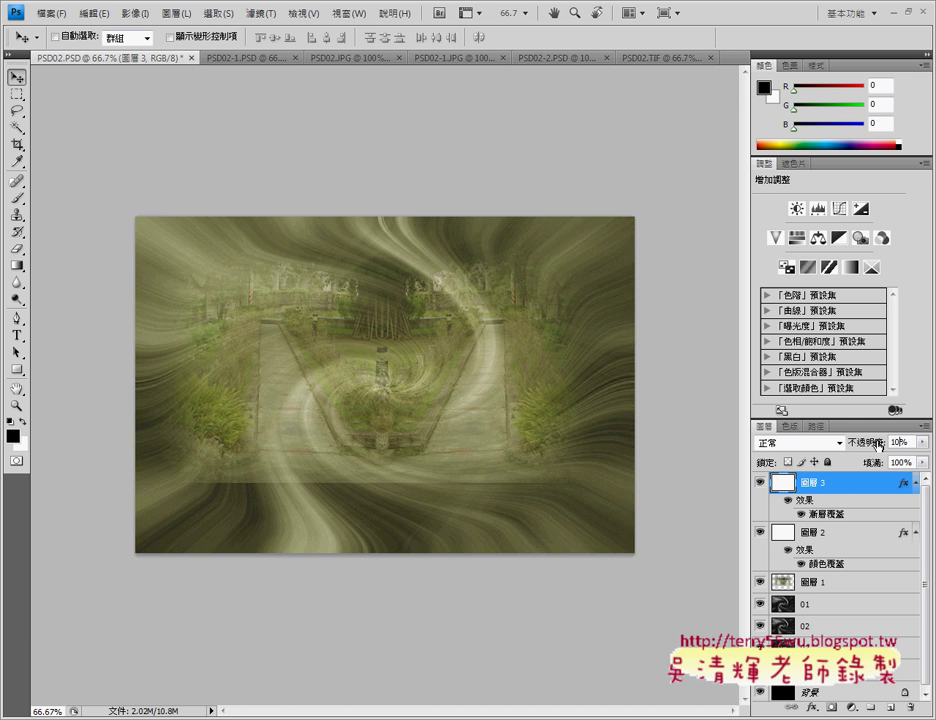
text(0)
Lower 圖層 3's fill to 0% so the rainbow gradient tints the composite.
drag(923, 464, 857, 486)
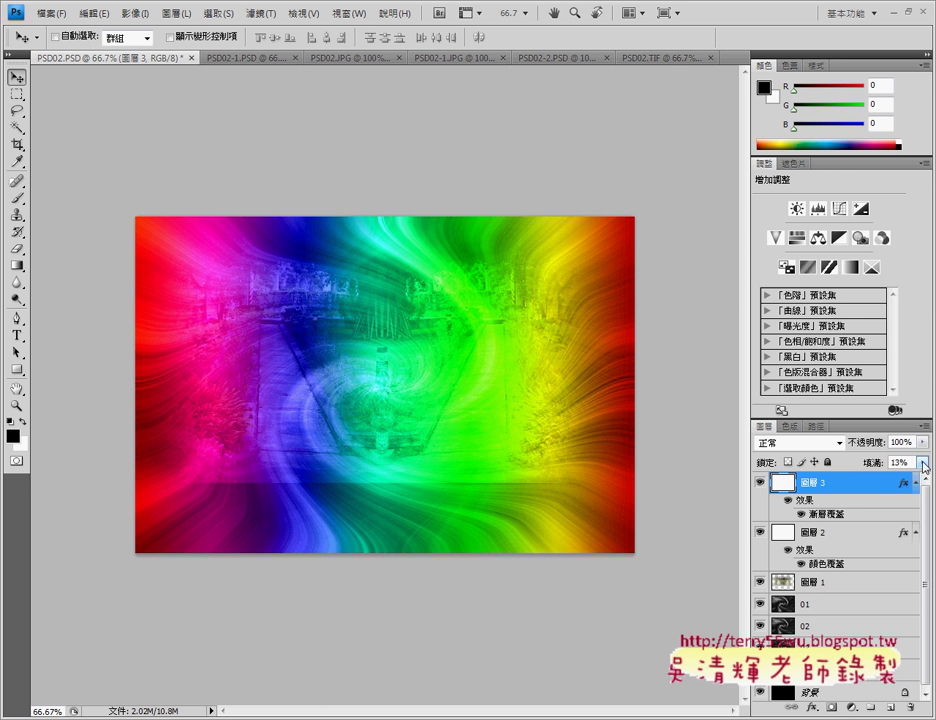
click(923, 464)
drag(852, 483, 846, 485)
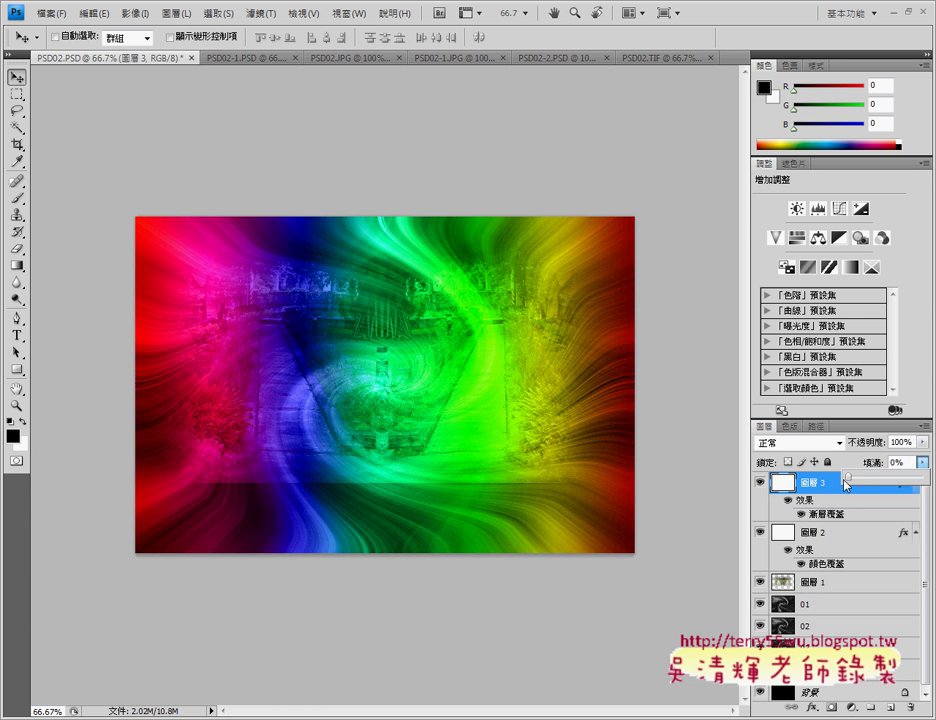
key(Return)
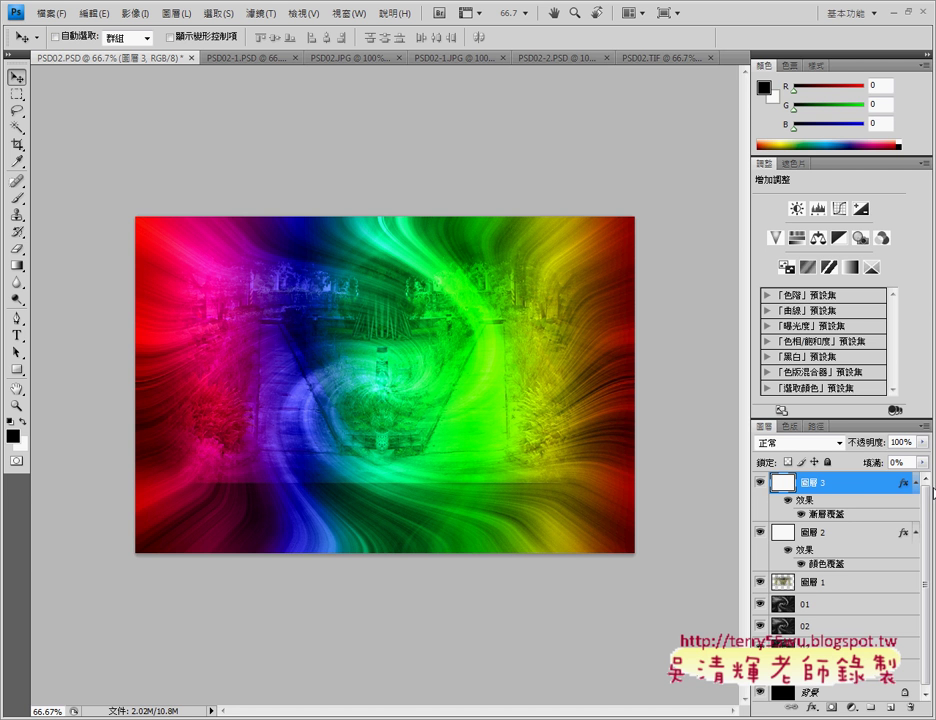
Set 圖層 3's opacity to 25% in its Layer Style blending options.
double_click(856, 487)
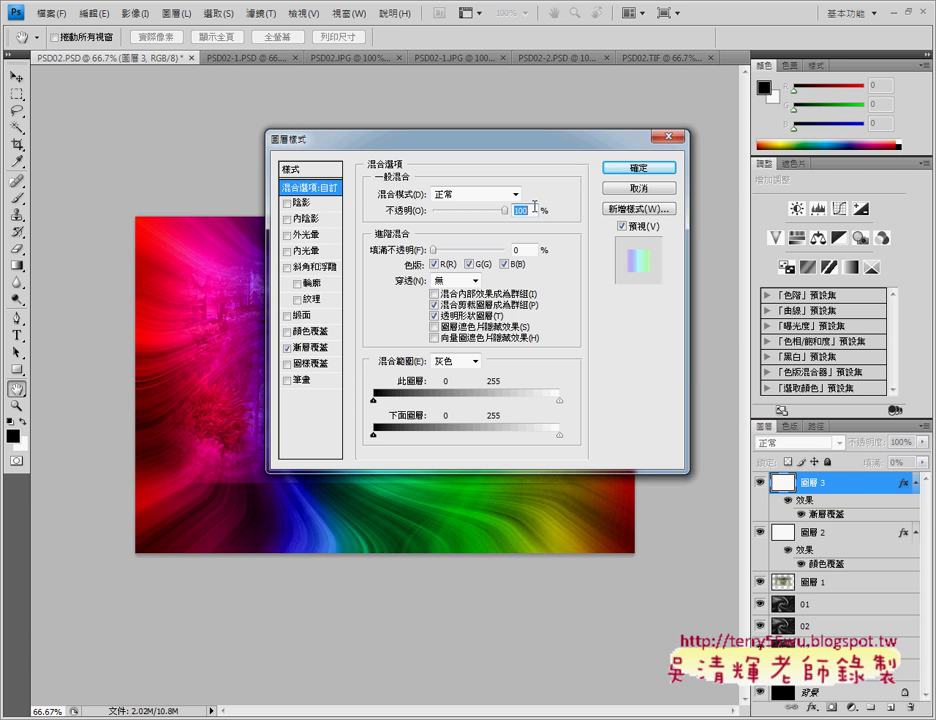
text(25)
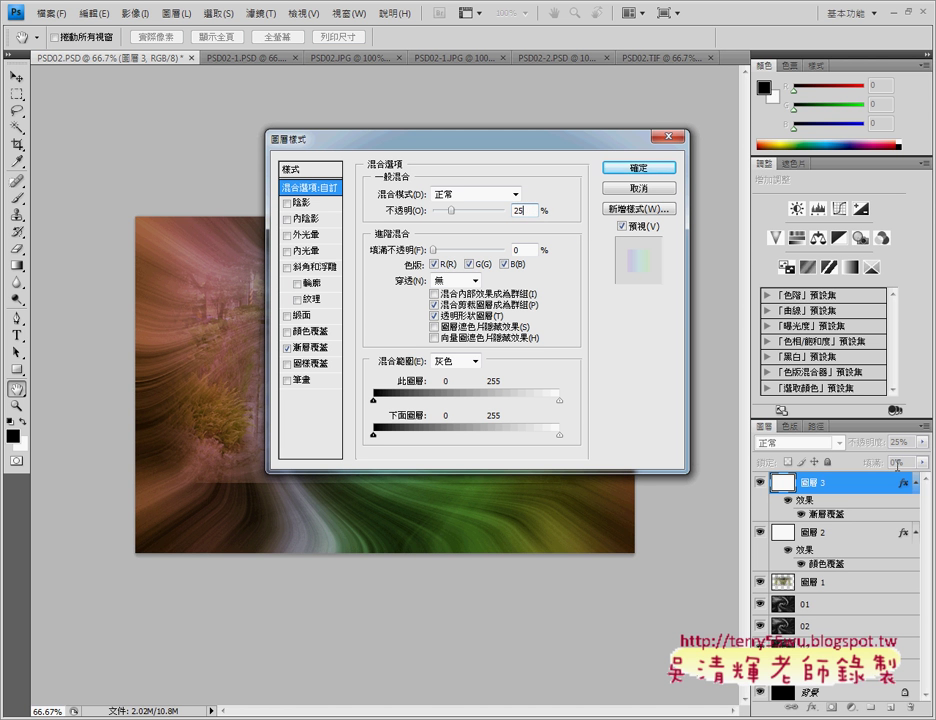
mouse_move(532, 147)
mouse_down()
mouse_move(508, 432)
mouse_move(506, 403)
mouse_up()
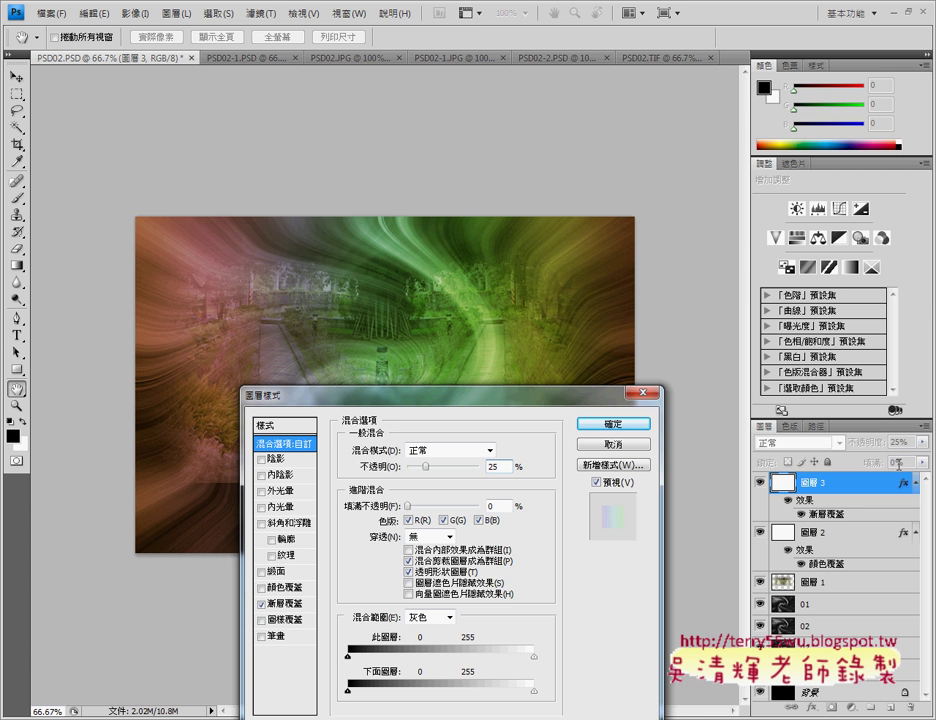
click(612, 426)
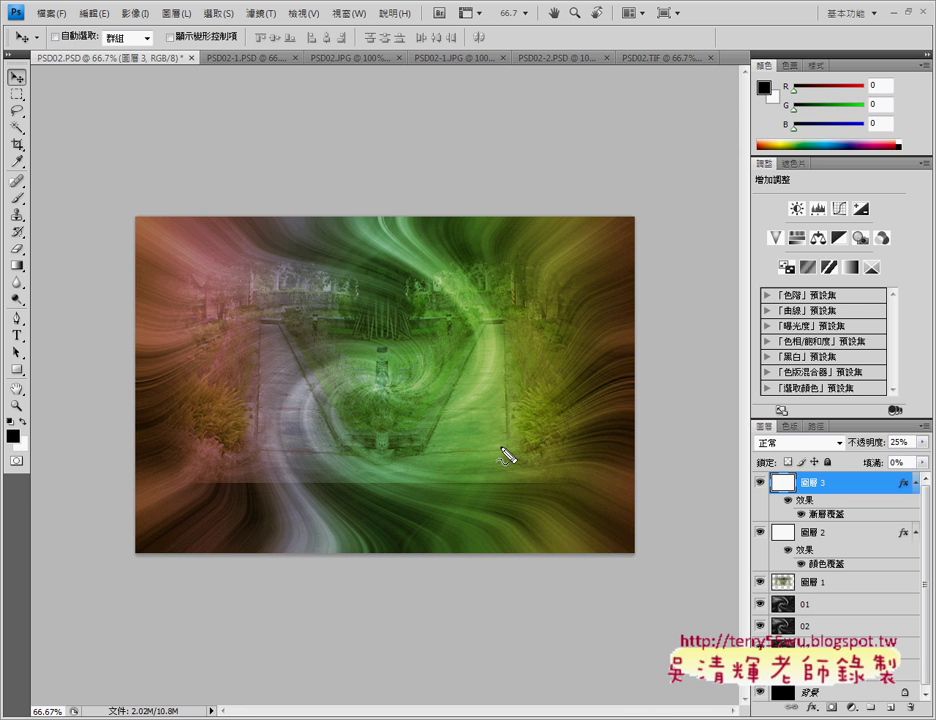
mouse_move(470, 518)
mouse_down()
mouse_move(452, 483)
mouse_move(474, 505)
mouse_up()
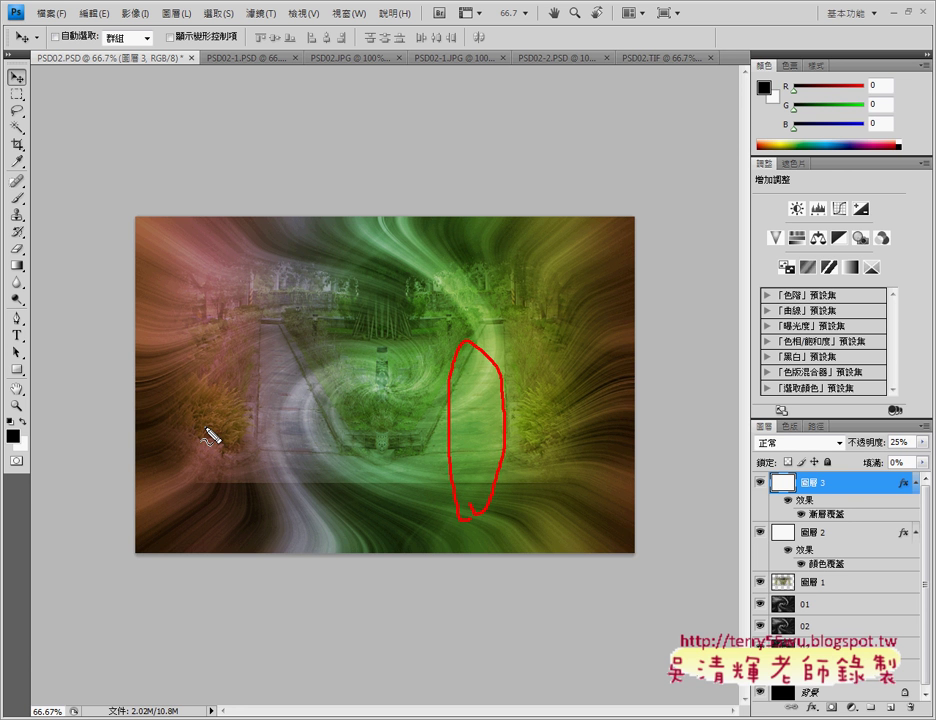
key(Escape)
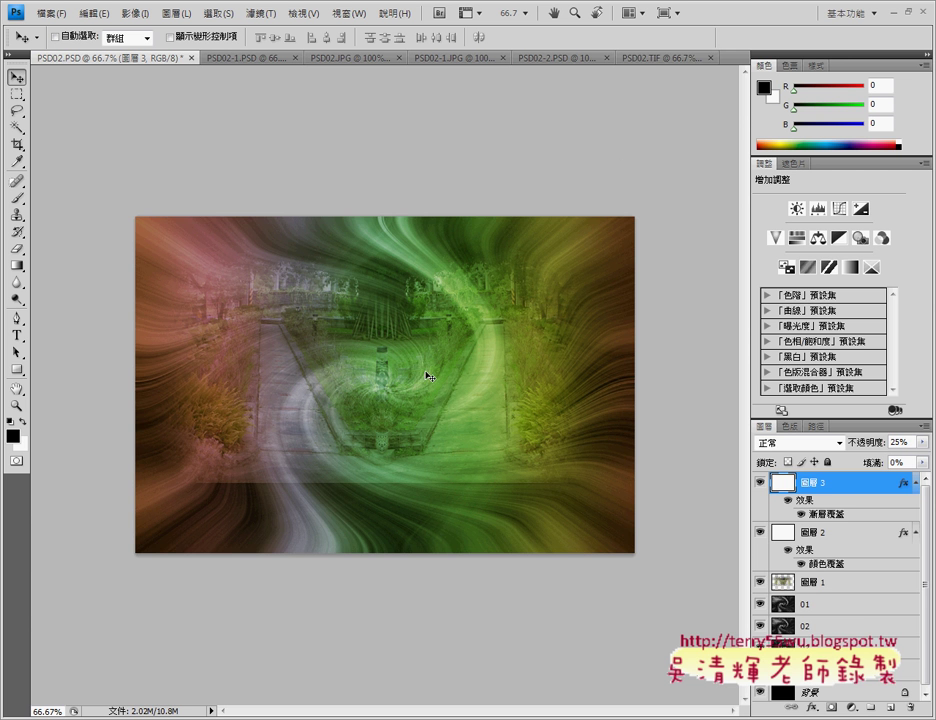
click(648, 57)
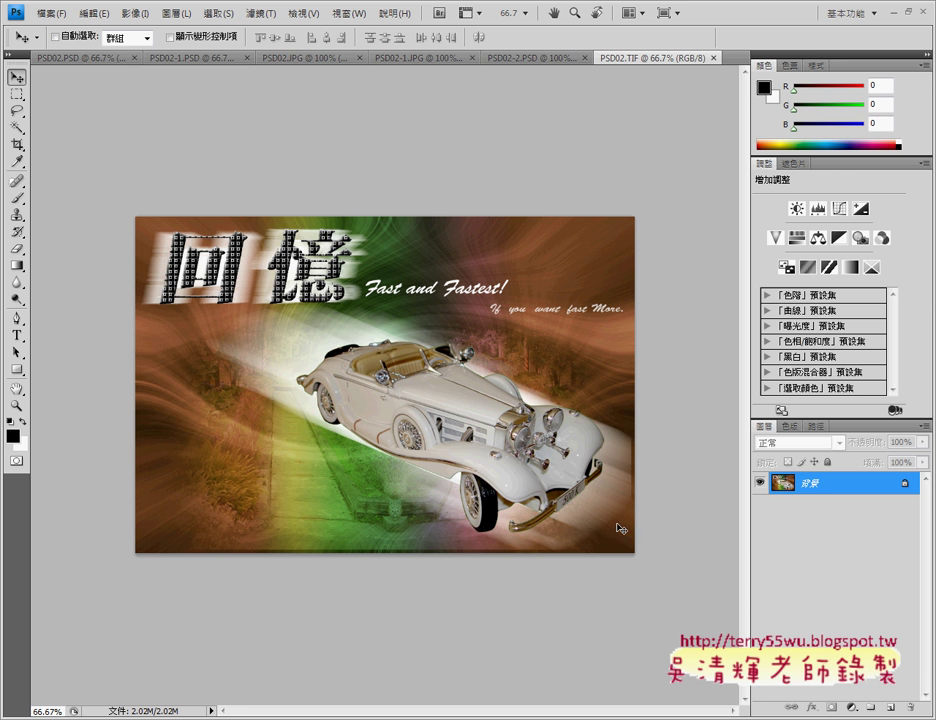
click(80, 59)
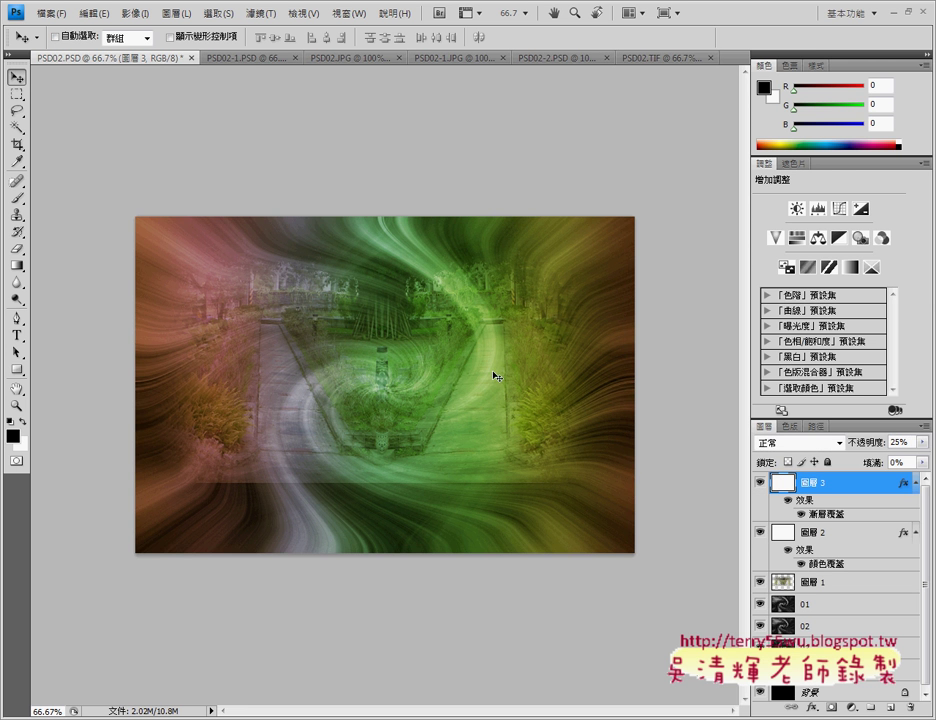
Change 圖層 3's gradient overlay angle to 180°.
double_click(787, 484)
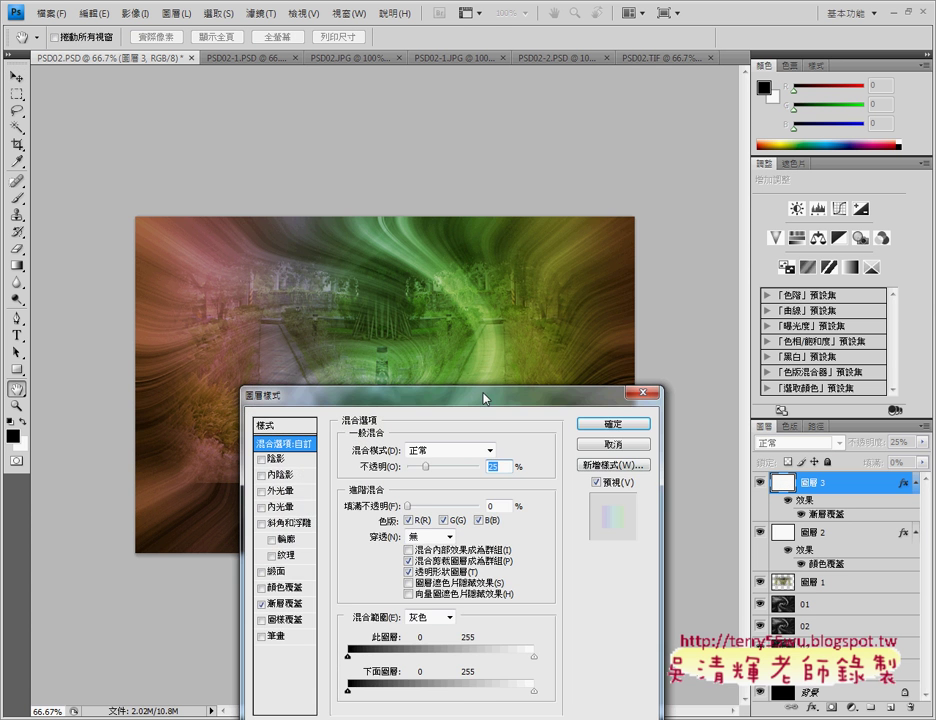
drag(400, 395, 394, 133)
click(290, 342)
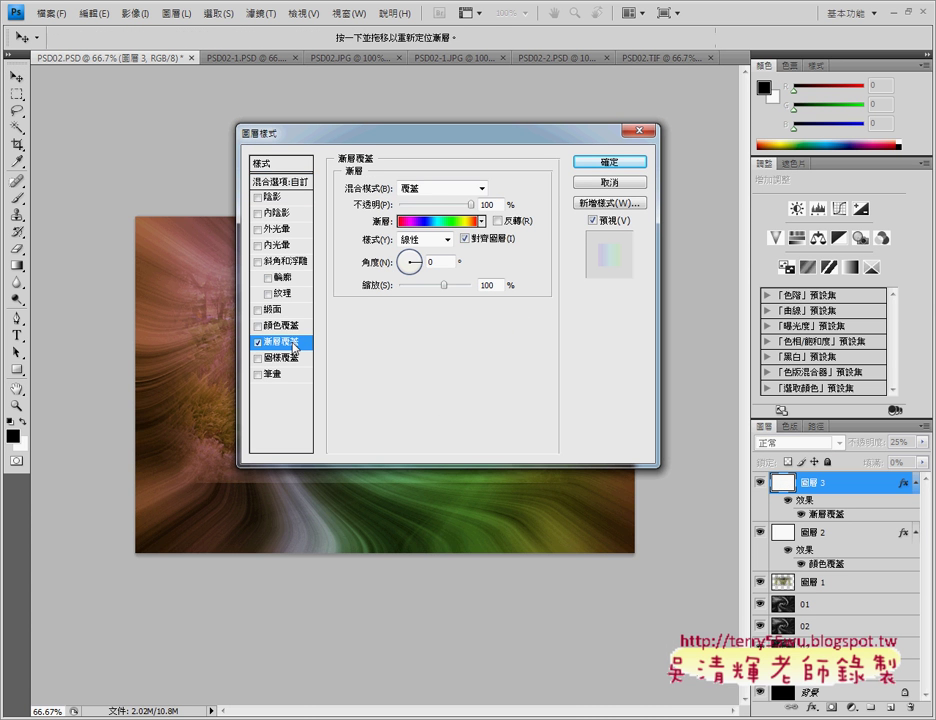
double_click(435, 262)
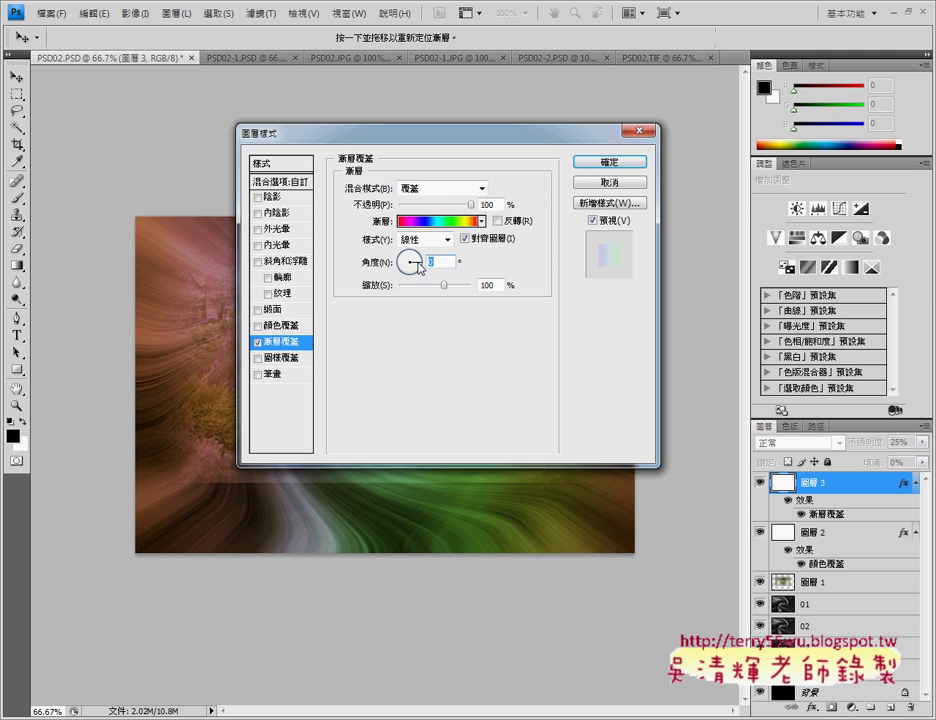
text(180)
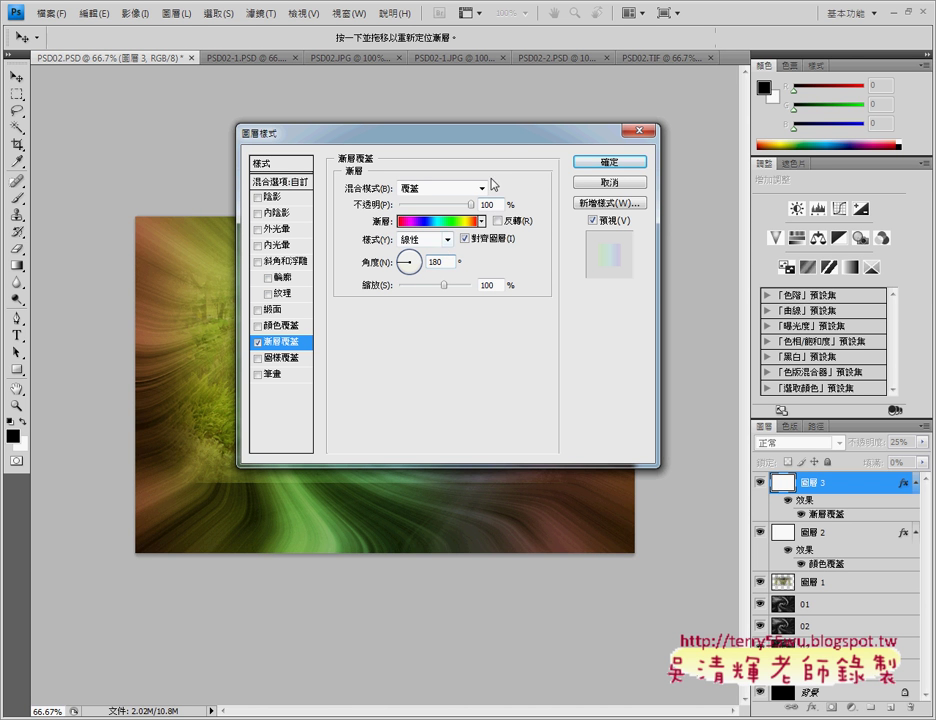
drag(491, 146, 768, 119)
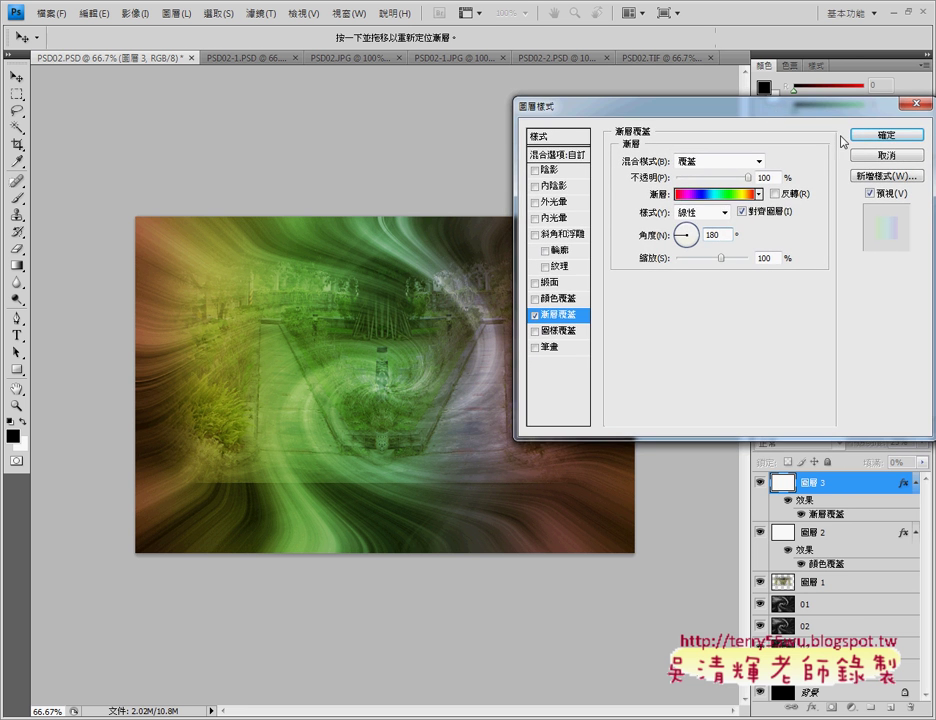
click(879, 136)
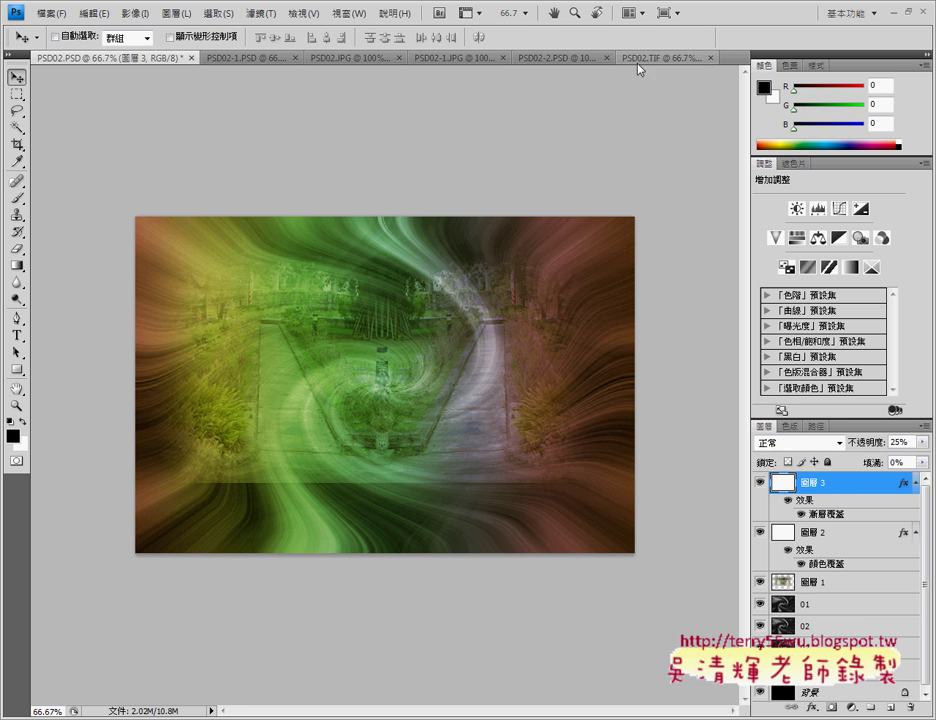
click(645, 60)
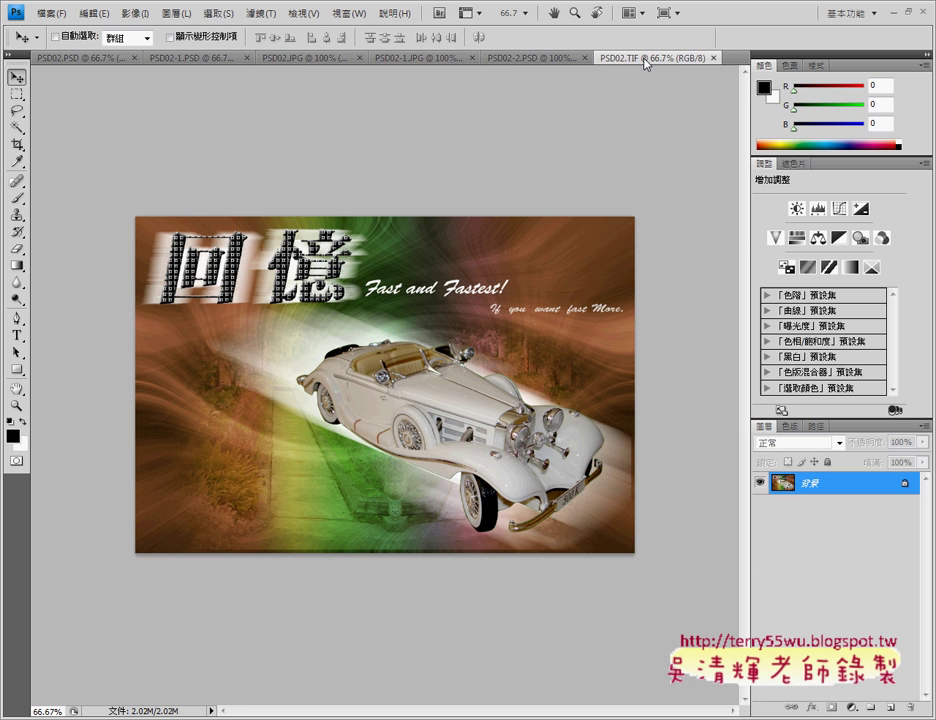
click(93, 60)
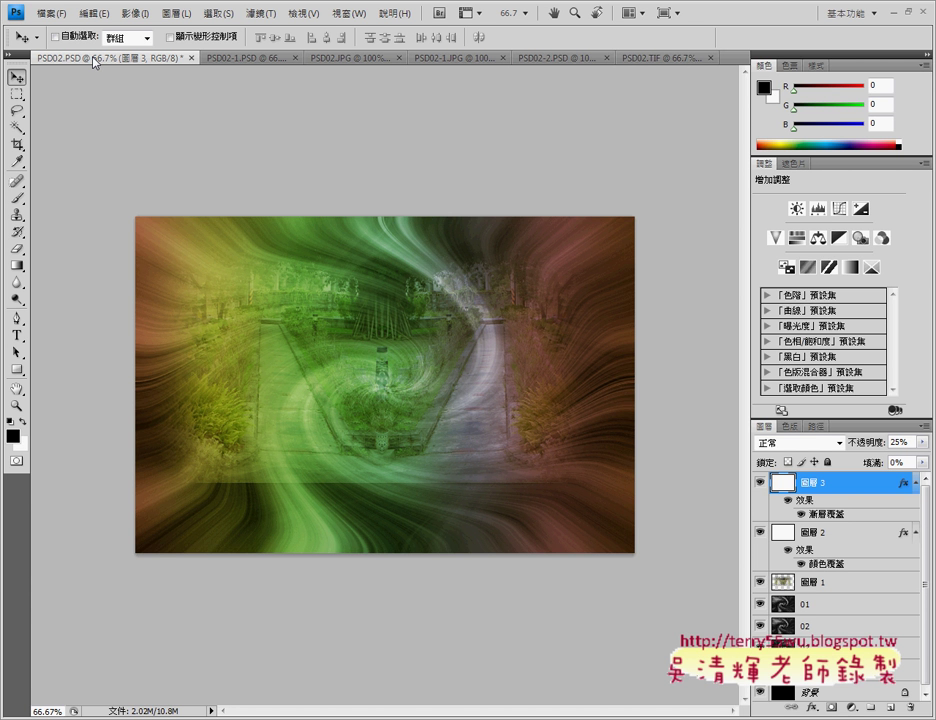
Review 圖層 3's Gradient Overlay (Overlay, rainbow, 180°, scale 100) and confirm it unchanged.
double_click(781, 484)
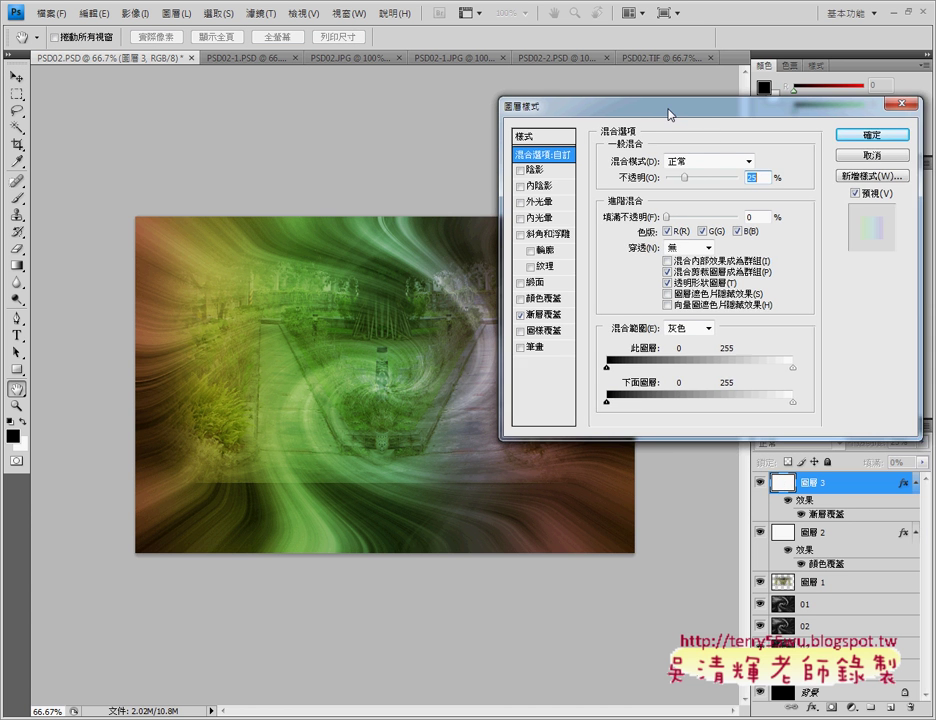
drag(668, 112, 447, 117)
click(299, 318)
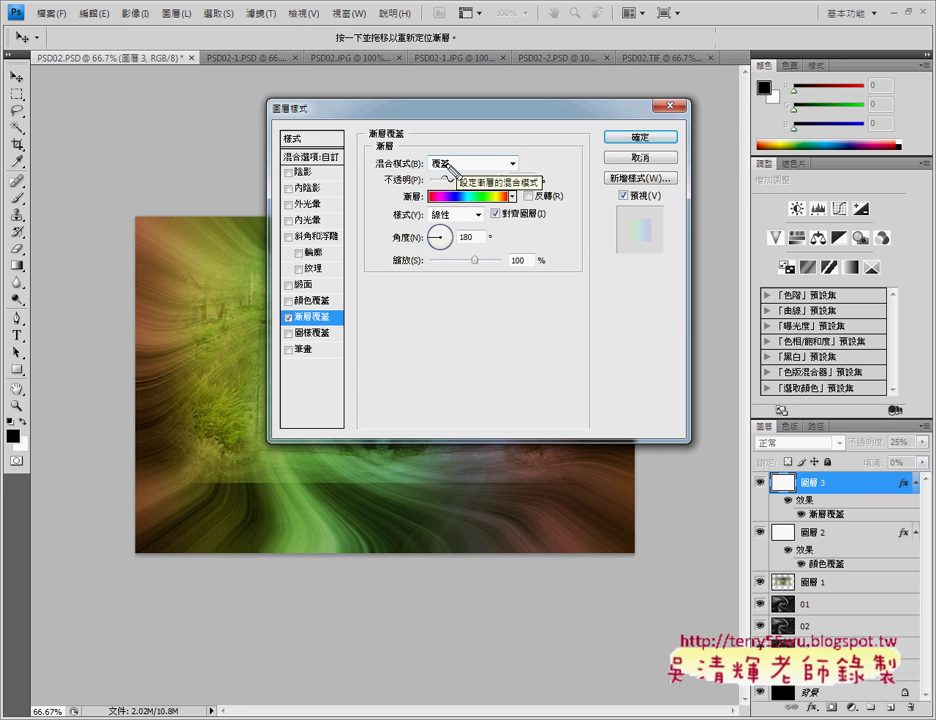
mouse_move(445, 160)
mouse_down()
mouse_move(430, 193)
mouse_move(450, 249)
mouse_move(458, 226)
mouse_up()
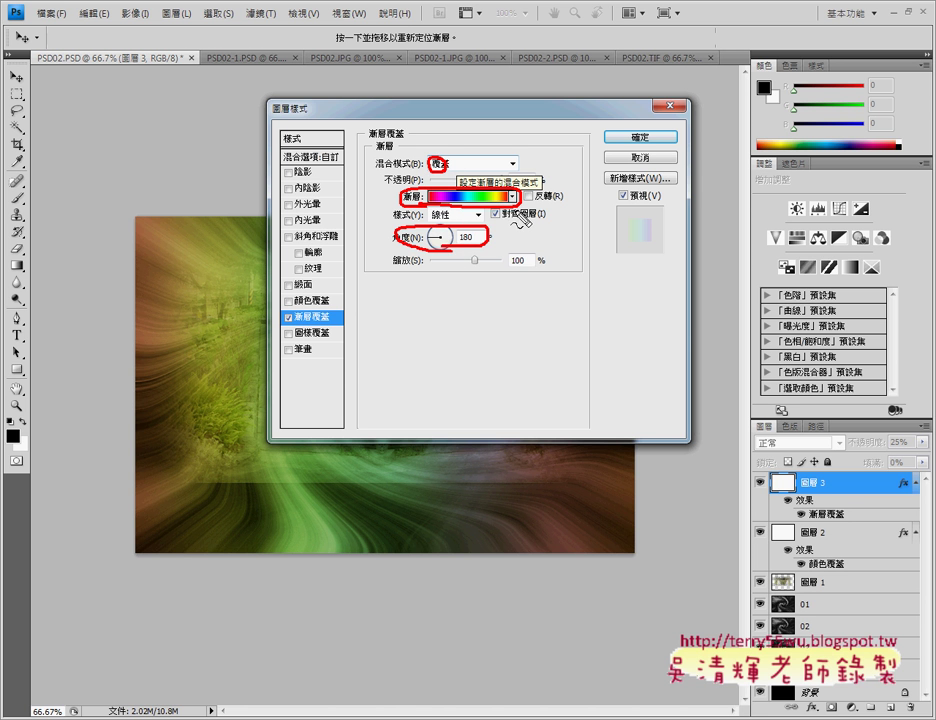
drag(648, 132, 626, 144)
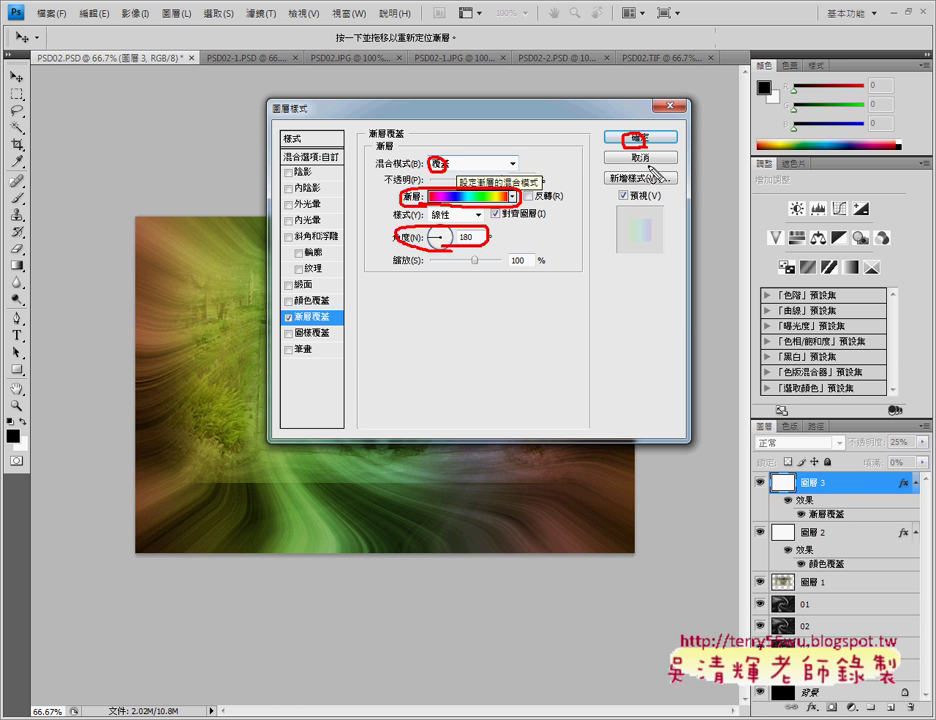
mouse_move(890, 440)
mouse_down()
mouse_move(905, 445)
mouse_move(905, 478)
mouse_up()
drag(662, 140, 893, 410)
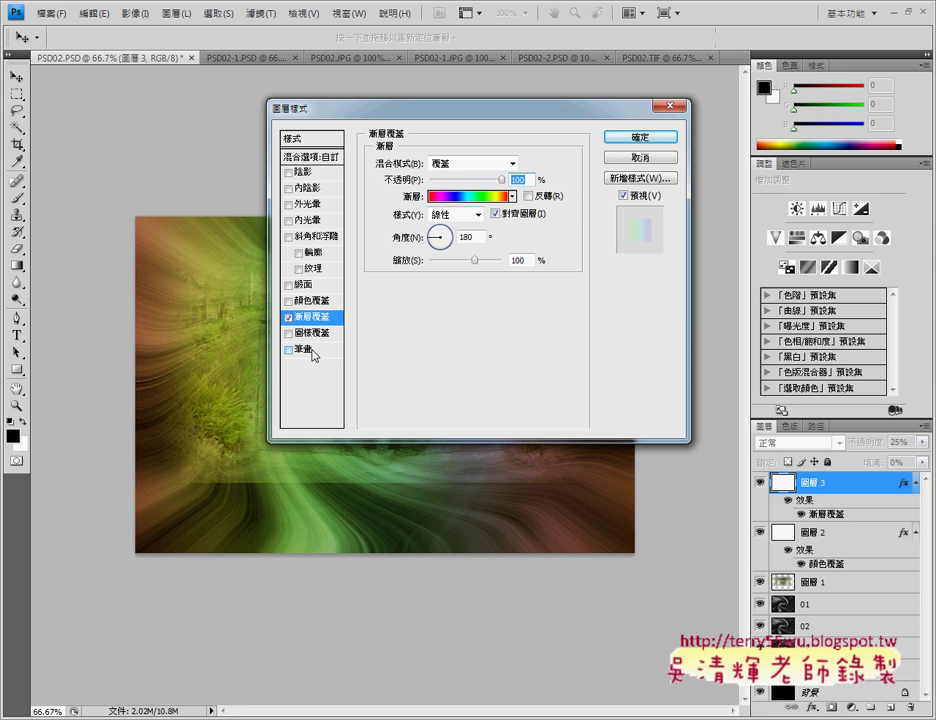
click(648, 146)
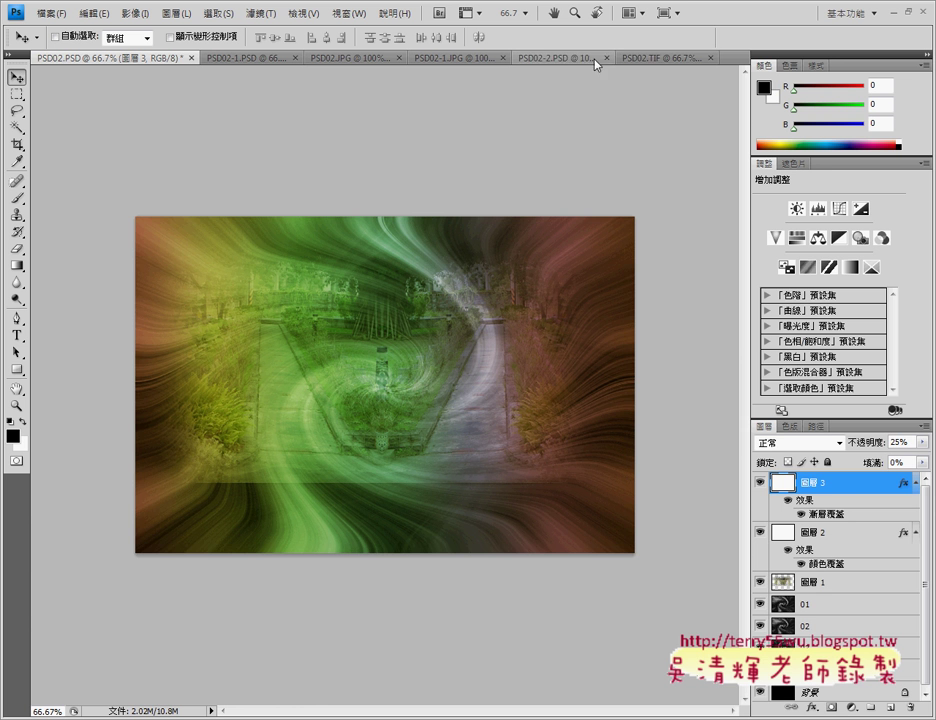
Look through the open images, then deselect everything in PSD02.JPG.
click(645, 60)
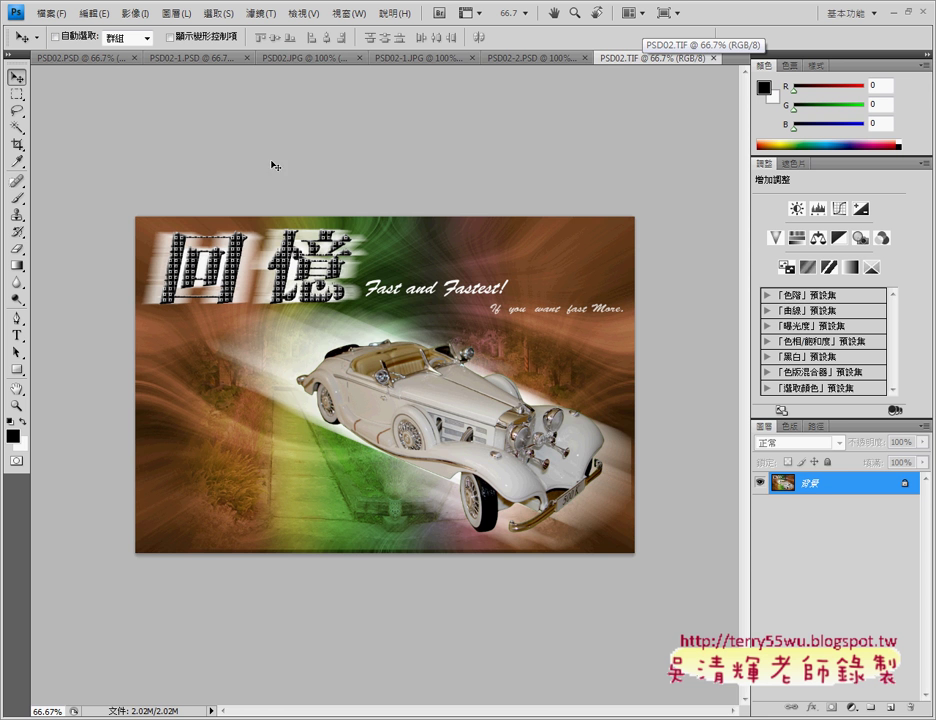
click(205, 59)
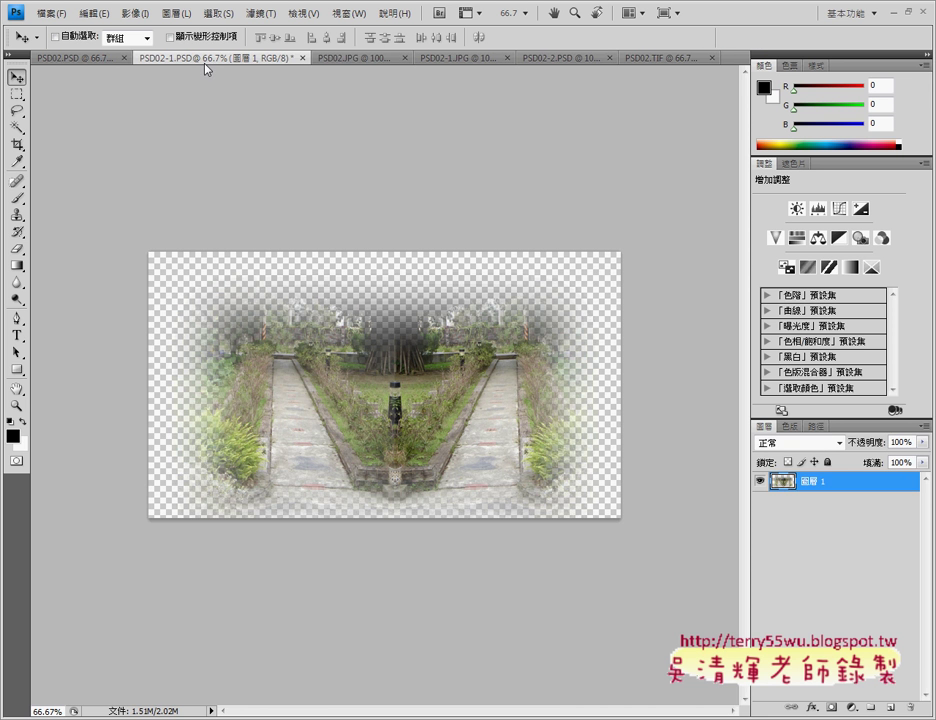
click(350, 60)
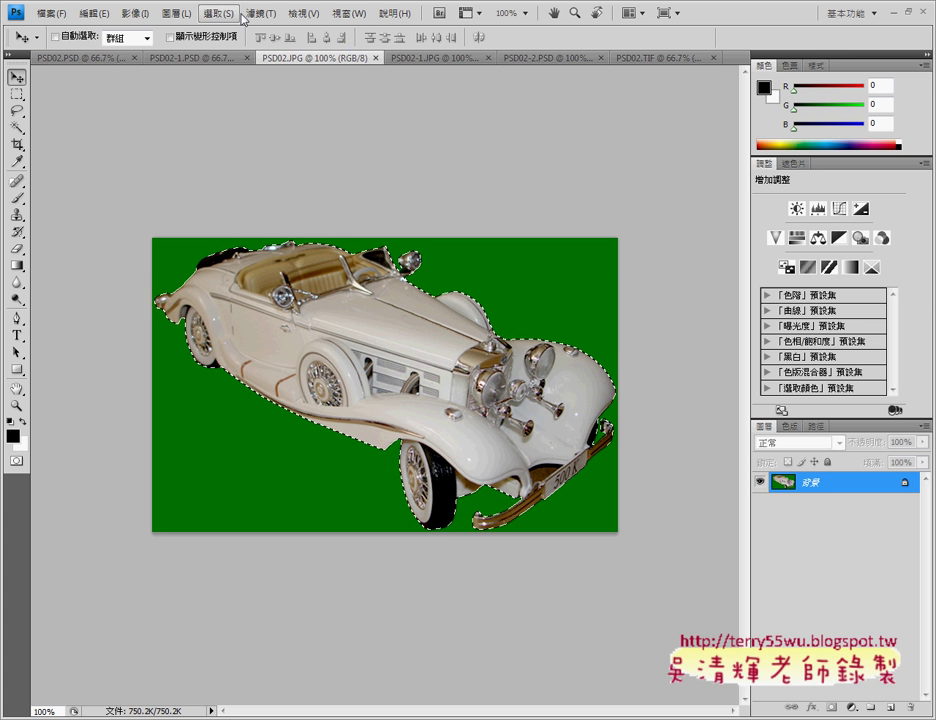
click(238, 15)
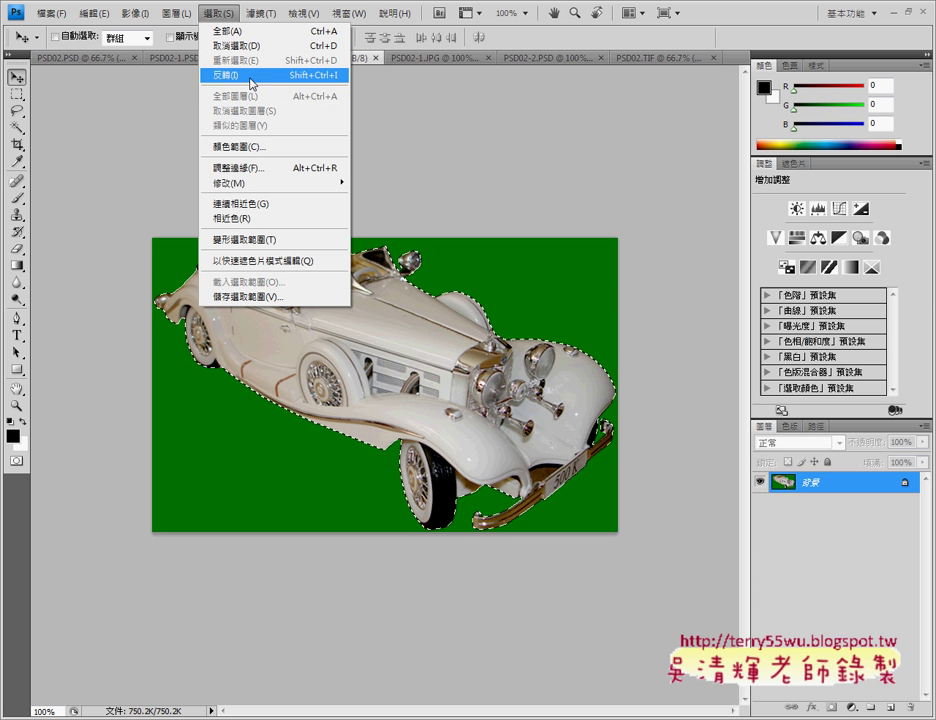
click(245, 46)
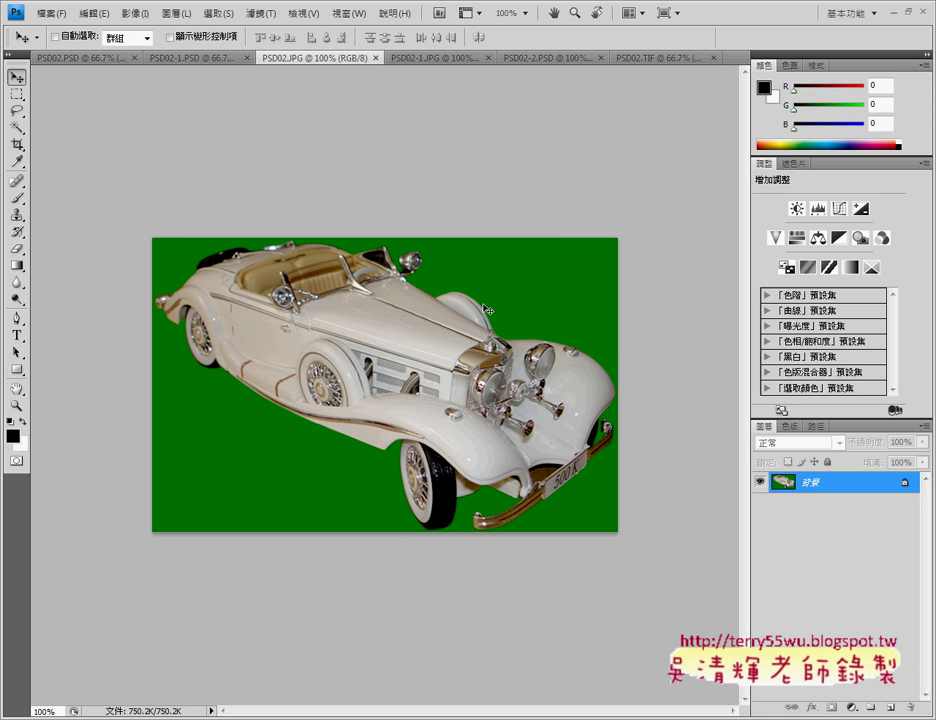
Magic Wand the green background, invert to isolate the car, and return to PSD02.PSD.
click(17, 127)
click(75, 143)
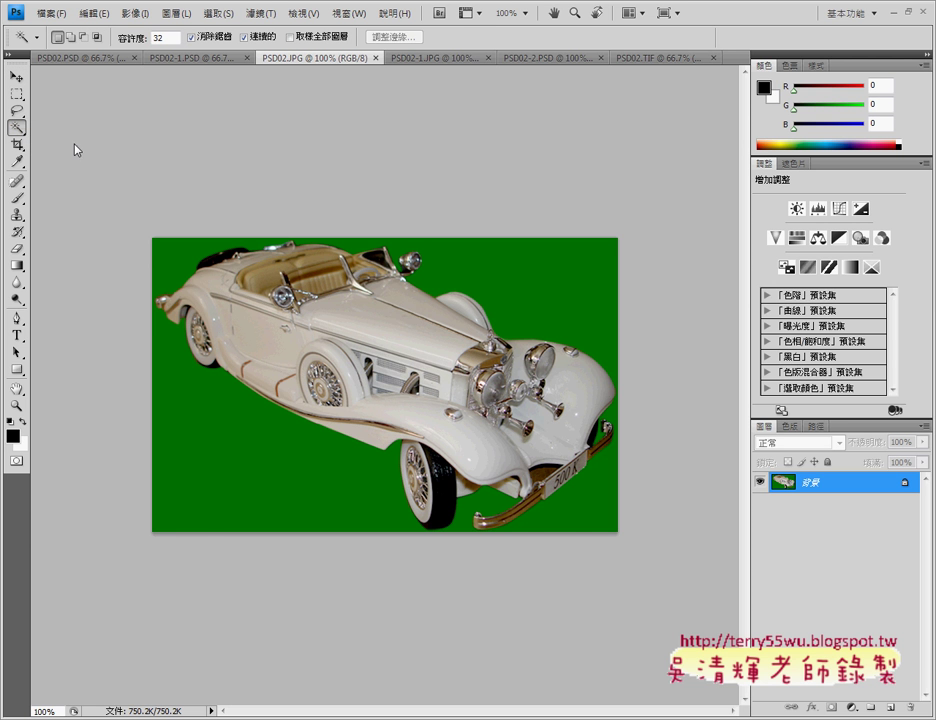
click(249, 442)
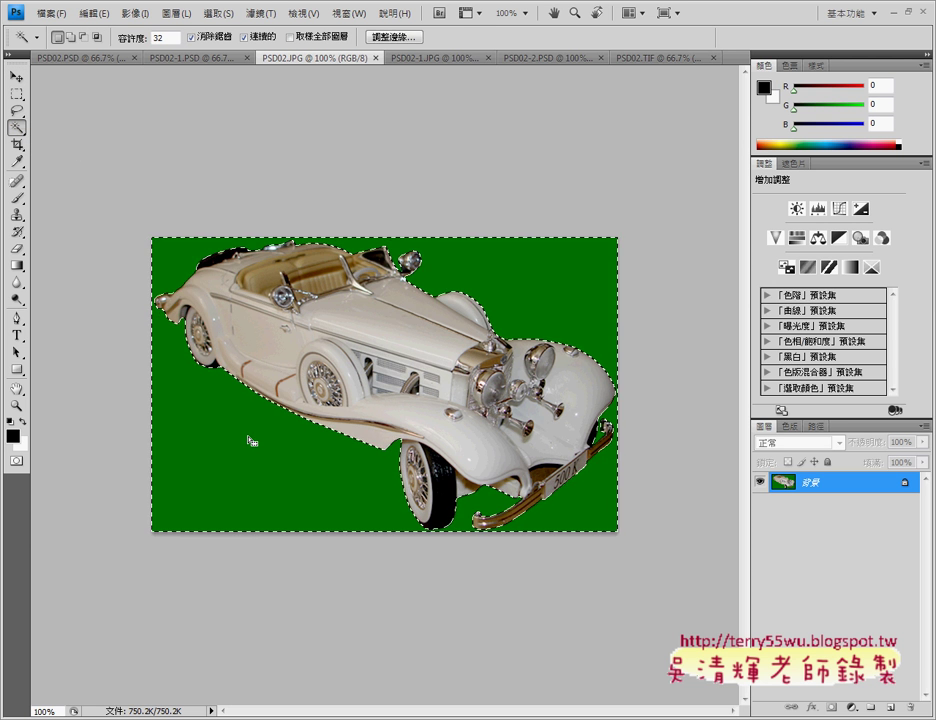
click(218, 13)
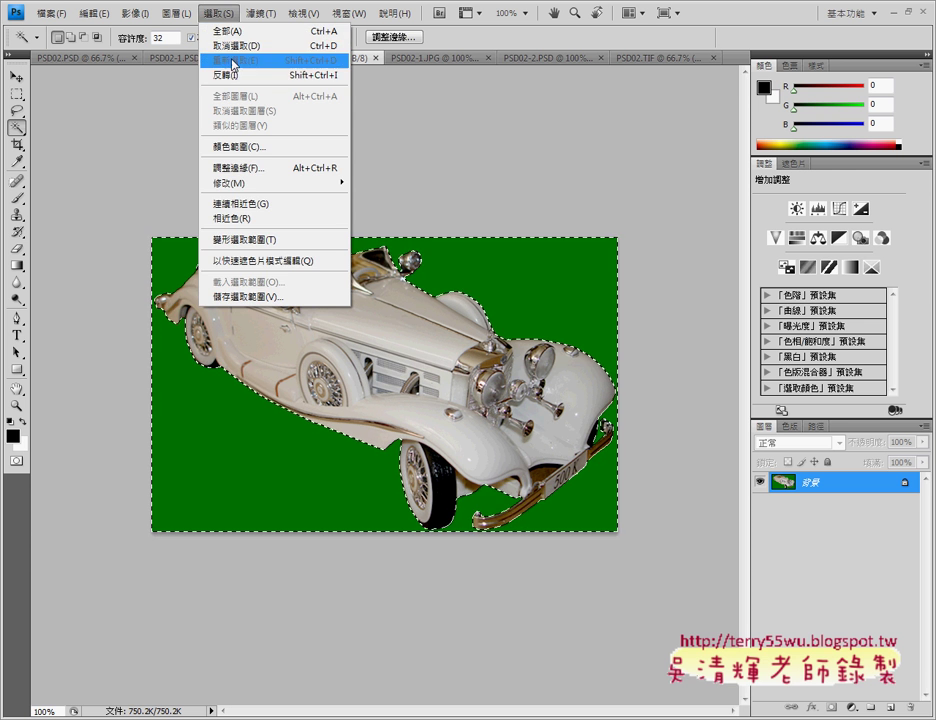
click(236, 77)
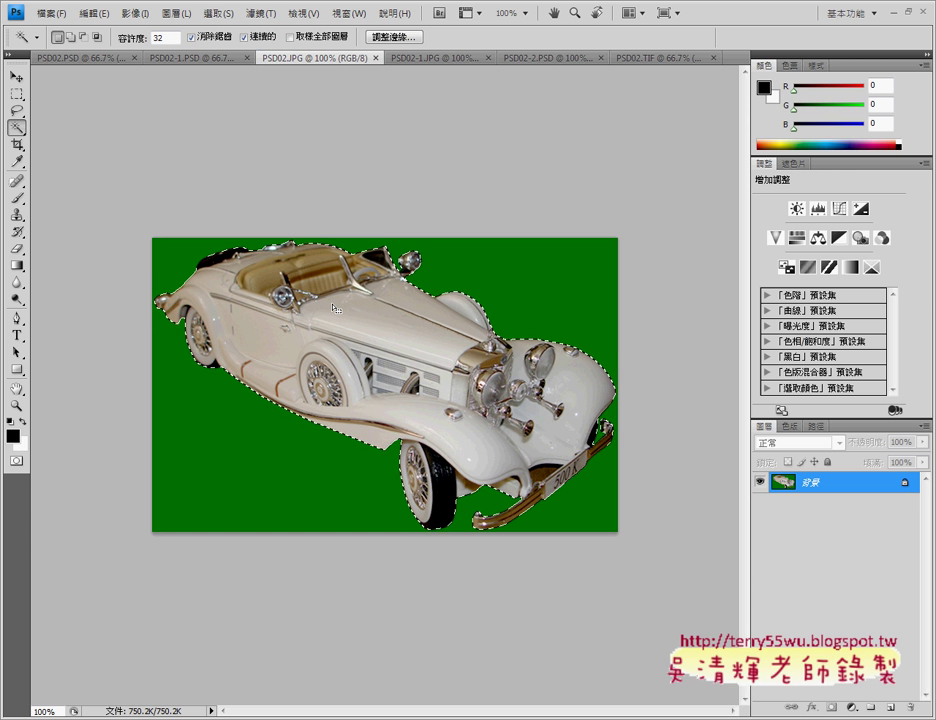
click(107, 60)
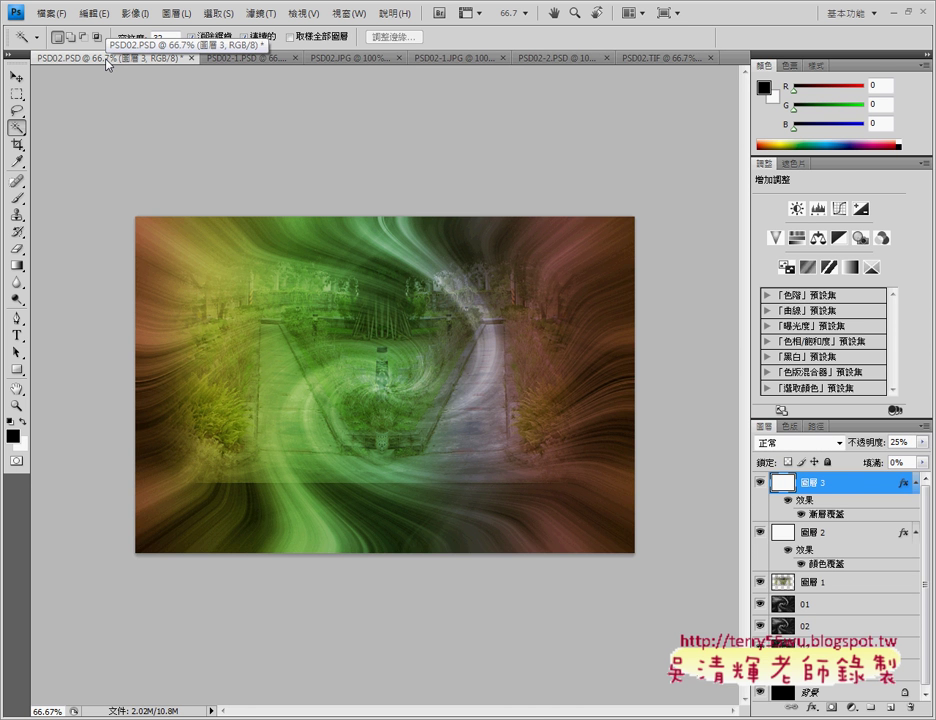
Bring up the finished PSD02.TIF reference and circle the car with its white speed streak.
click(645, 59)
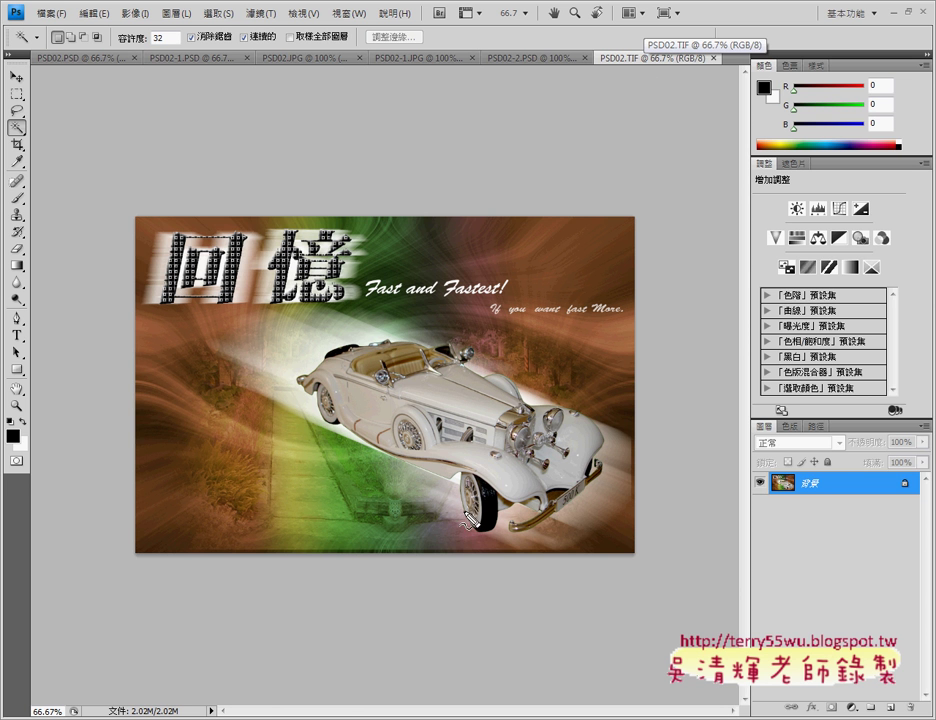
mouse_move(268, 408)
mouse_down()
mouse_move(250, 312)
mouse_move(440, 318)
mouse_move(643, 497)
mouse_move(531, 547)
mouse_move(261, 412)
mouse_move(298, 362)
mouse_move(480, 440)
mouse_move(497, 460)
mouse_move(465, 490)
mouse_up()
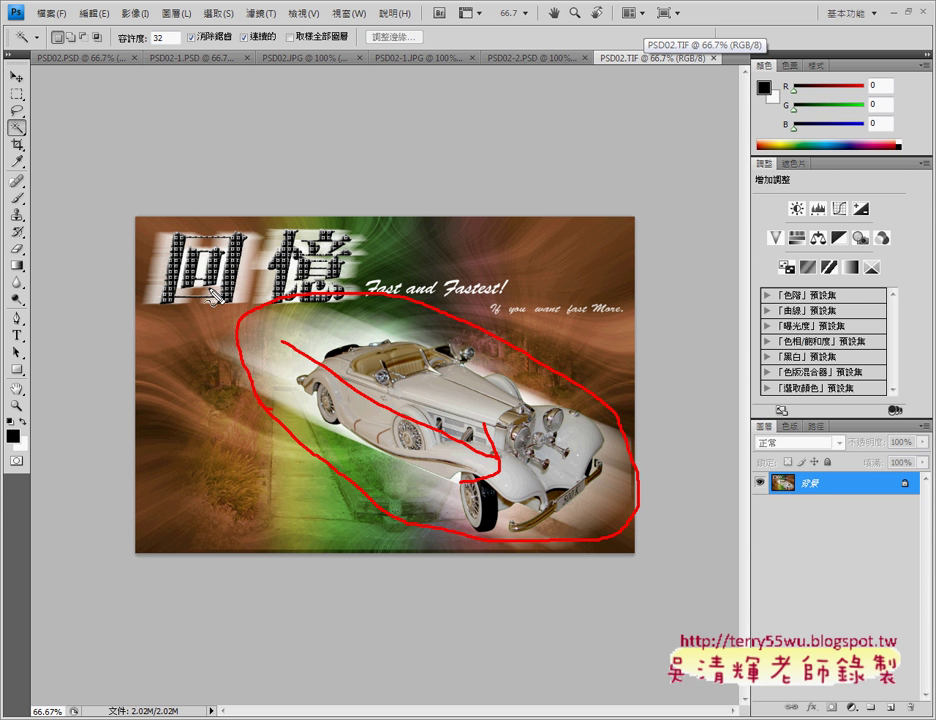
Sketch red horizontal and vertical axes with 90, 180 and 270 angle labels over the reference.
drag(215, 289, 703, 288)
drag(286, 161, 259, 476)
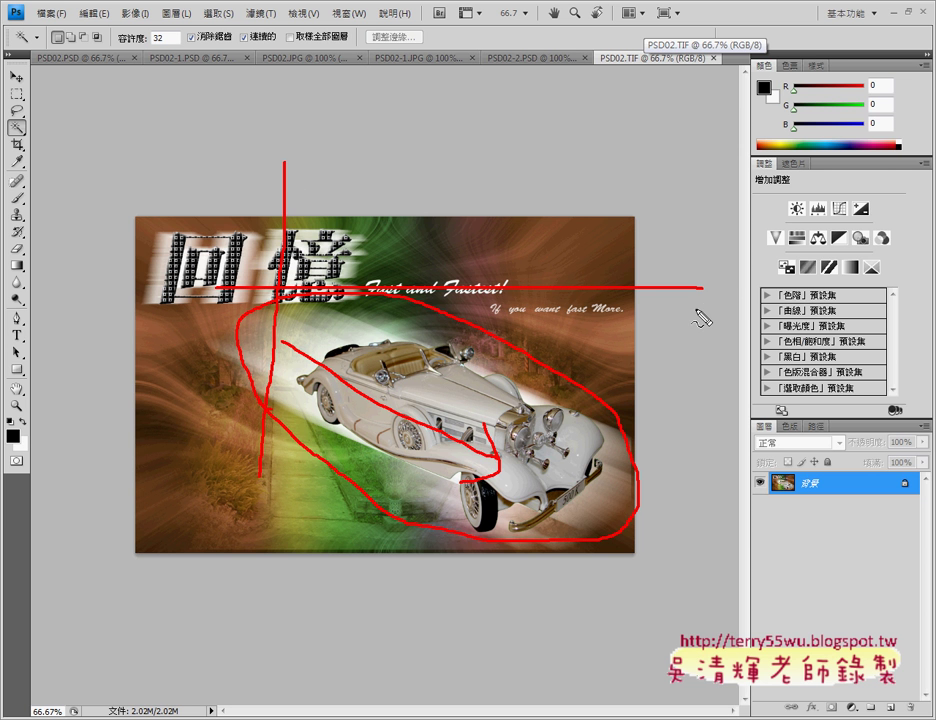
drag(700, 296, 713, 290)
drag(265, 108, 266, 147)
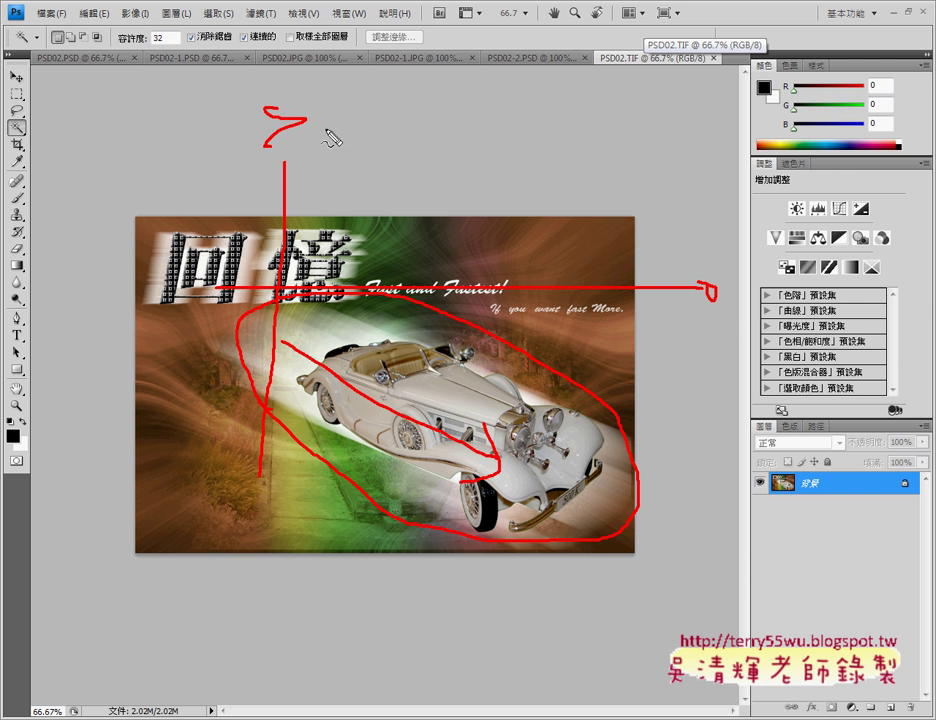
drag(324, 126, 330, 133)
mouse_move(97, 264)
mouse_down()
mouse_move(90, 298)
mouse_move(138, 266)
mouse_move(180, 266)
mouse_up()
drag(236, 497, 238, 521)
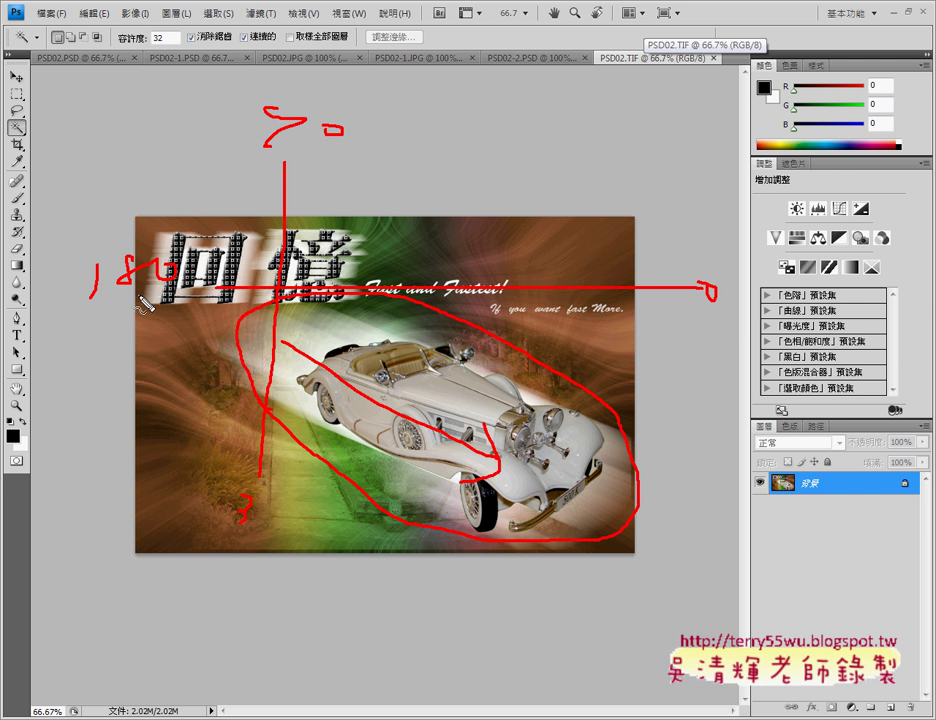
mouse_move(252, 500)
mouse_down()
mouse_move(263, 519)
mouse_move(269, 503)
mouse_move(286, 513)
mouse_move(301, 496)
mouse_up()
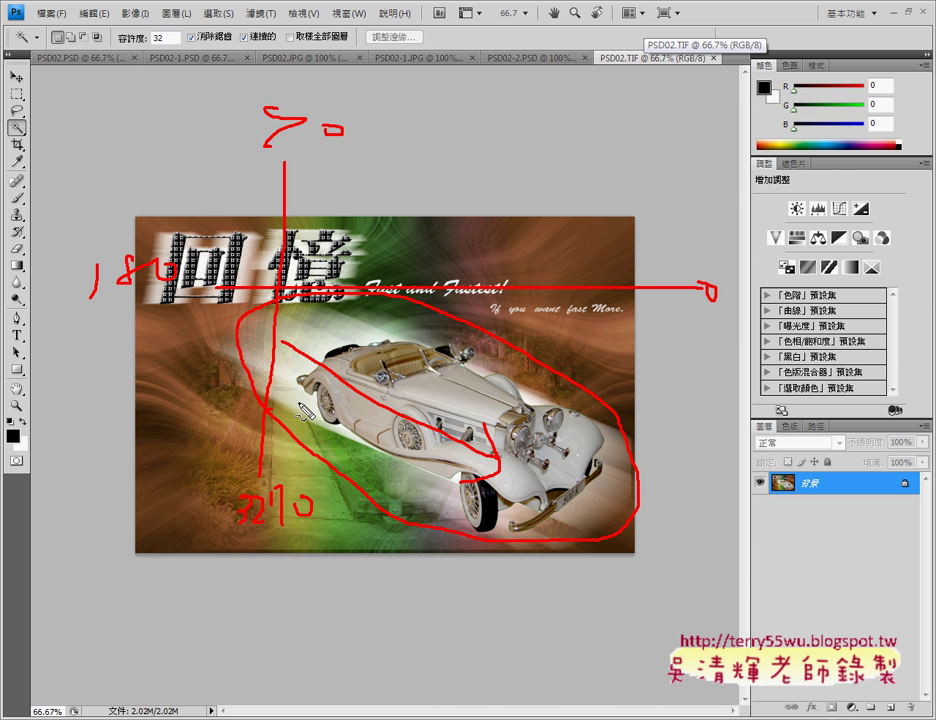
Mark the streak's 30 and 330 angles and travel arrow on the car, then clear all annotations.
drag(297, 379, 319, 400)
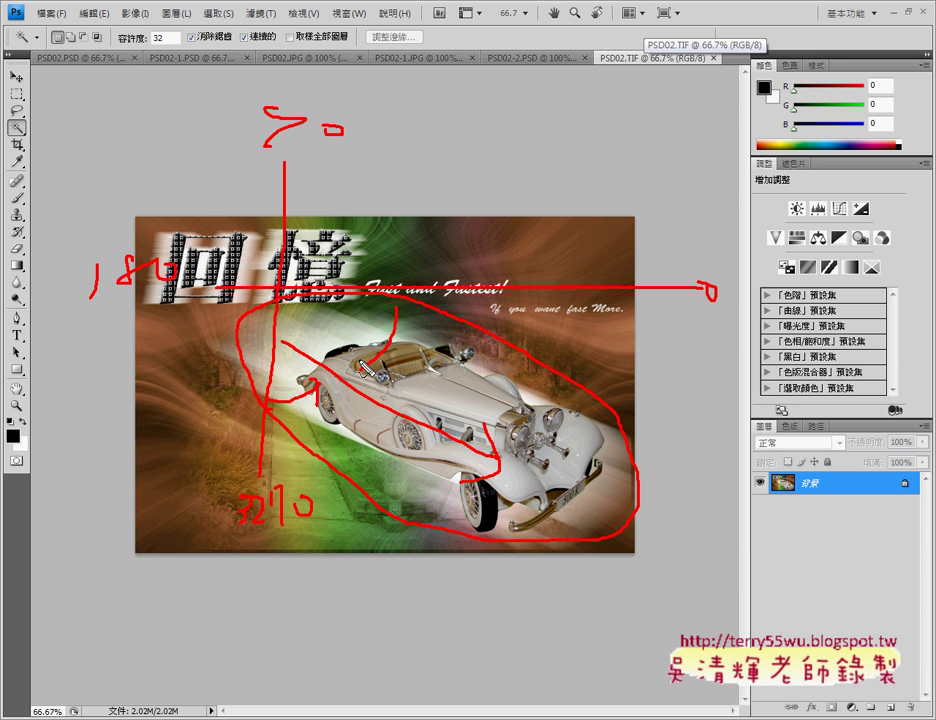
mouse_move(397, 308)
mouse_down()
mouse_move(387, 383)
mouse_move(437, 368)
mouse_move(444, 390)
mouse_move(460, 376)
mouse_up()
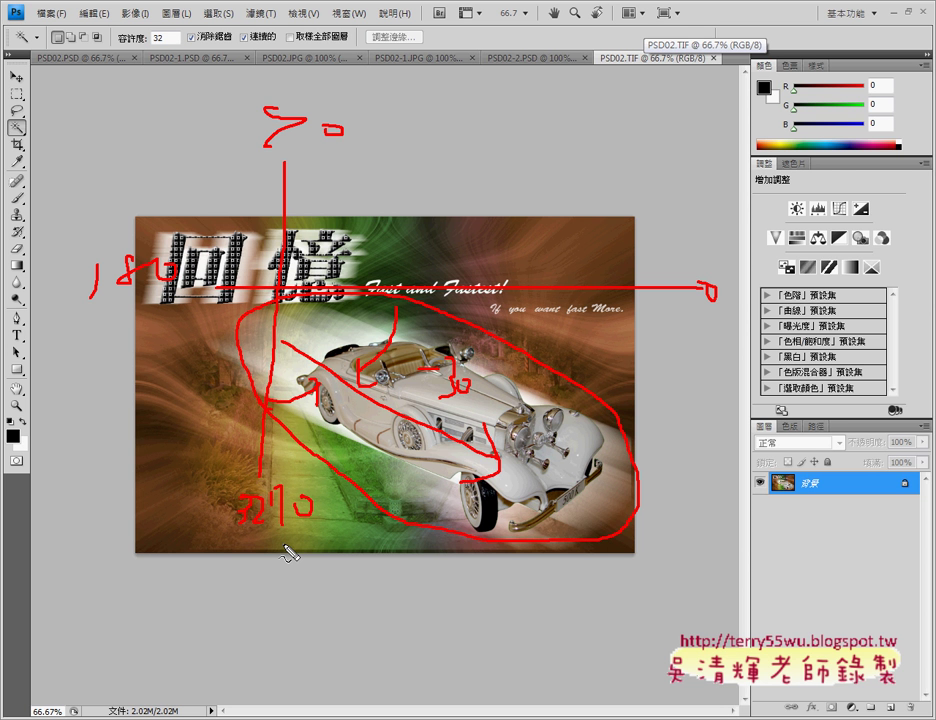
mouse_move(334, 424)
mouse_down()
mouse_move(338, 460)
mouse_move(370, 447)
mouse_up()
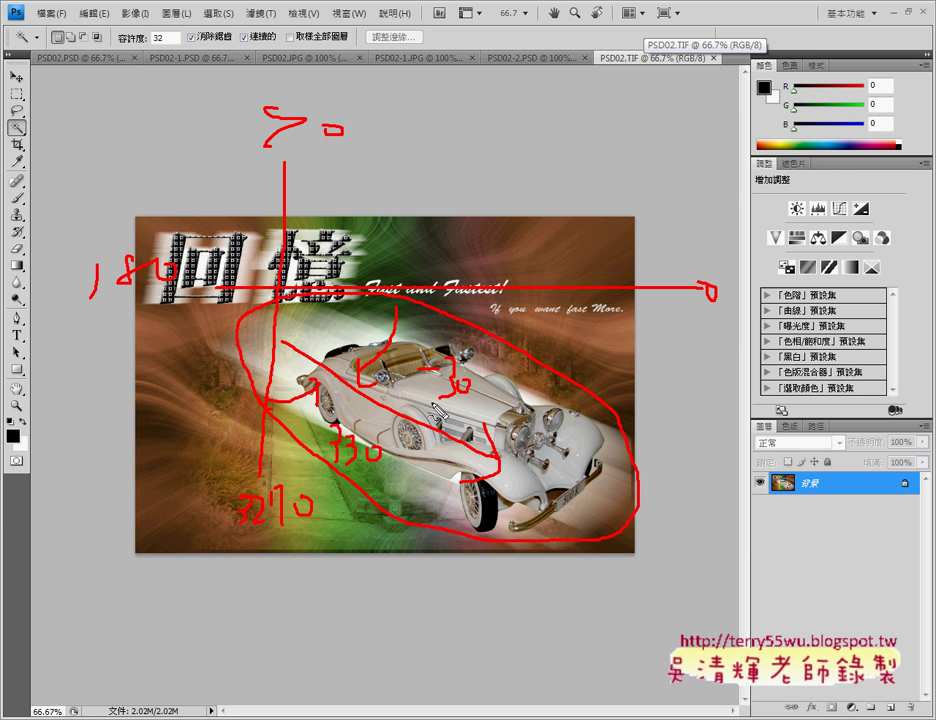
drag(411, 399, 464, 398)
drag(324, 469, 374, 468)
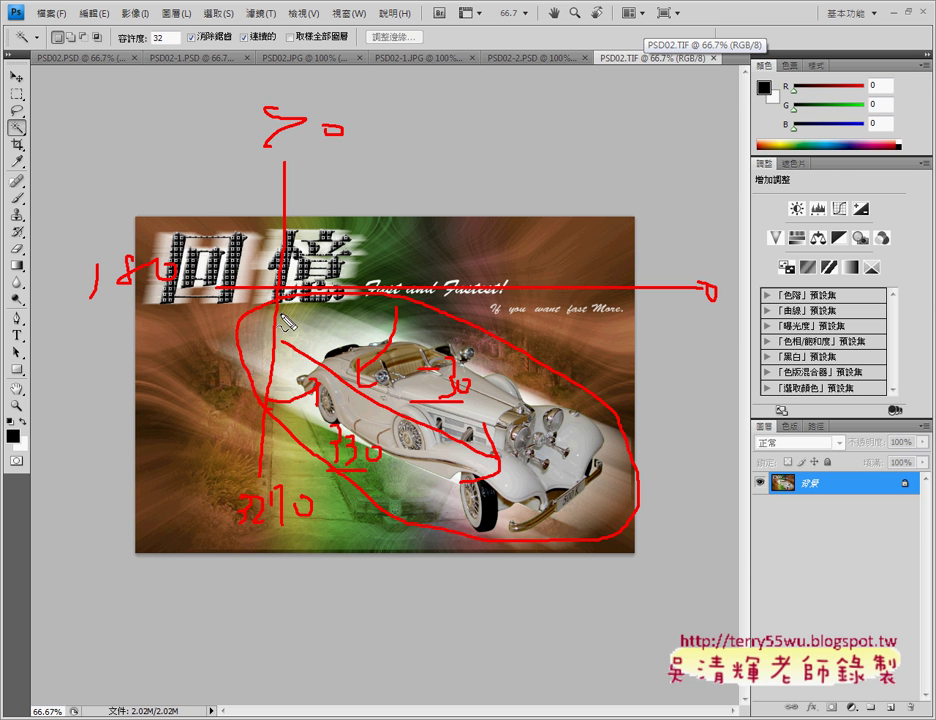
drag(360, 378, 495, 455)
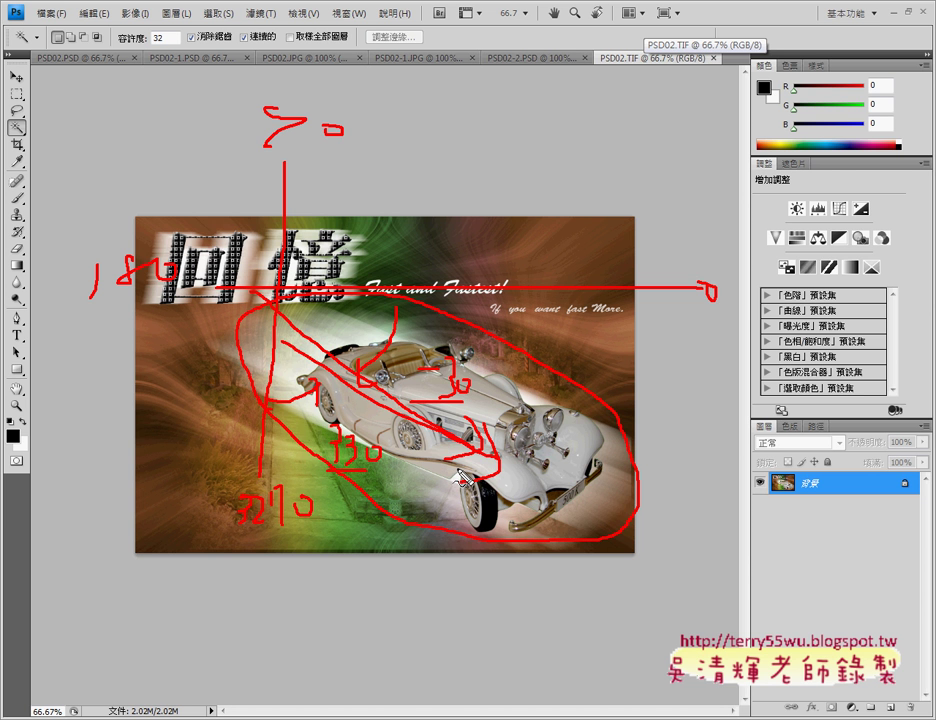
key(Escape)
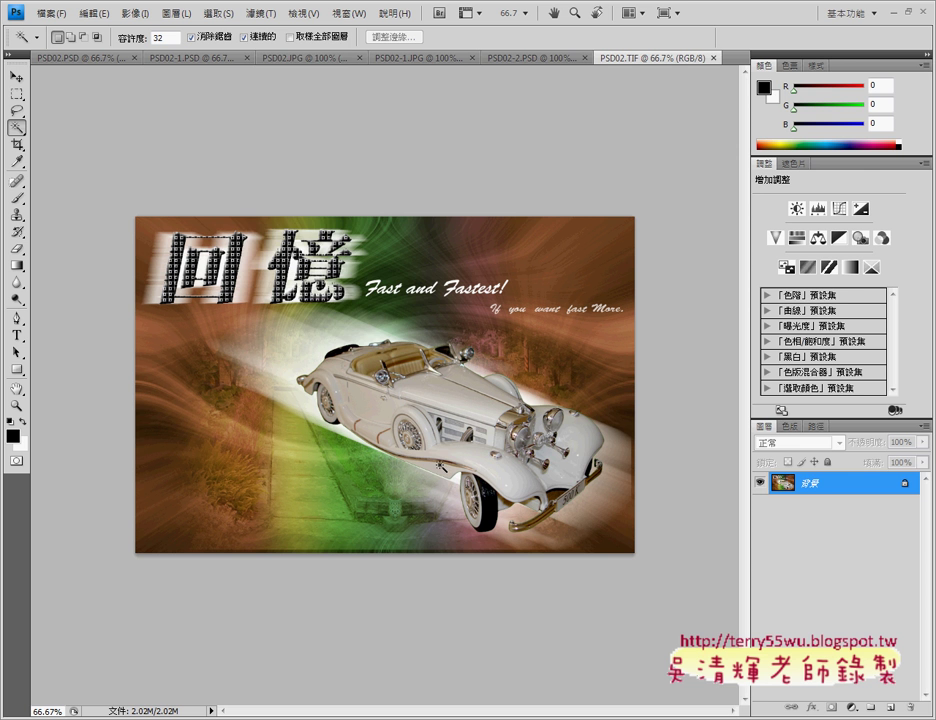
Browse the Filter menu for a blur, then bring the exercise instructions PDF forward.
click(255, 14)
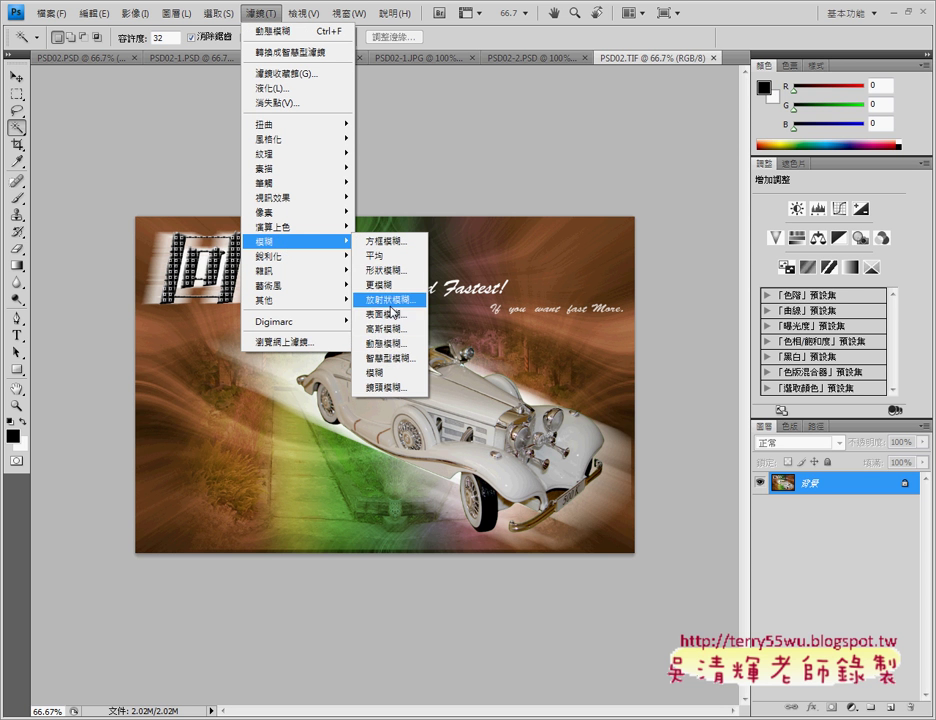
mouse_move(290, 241)
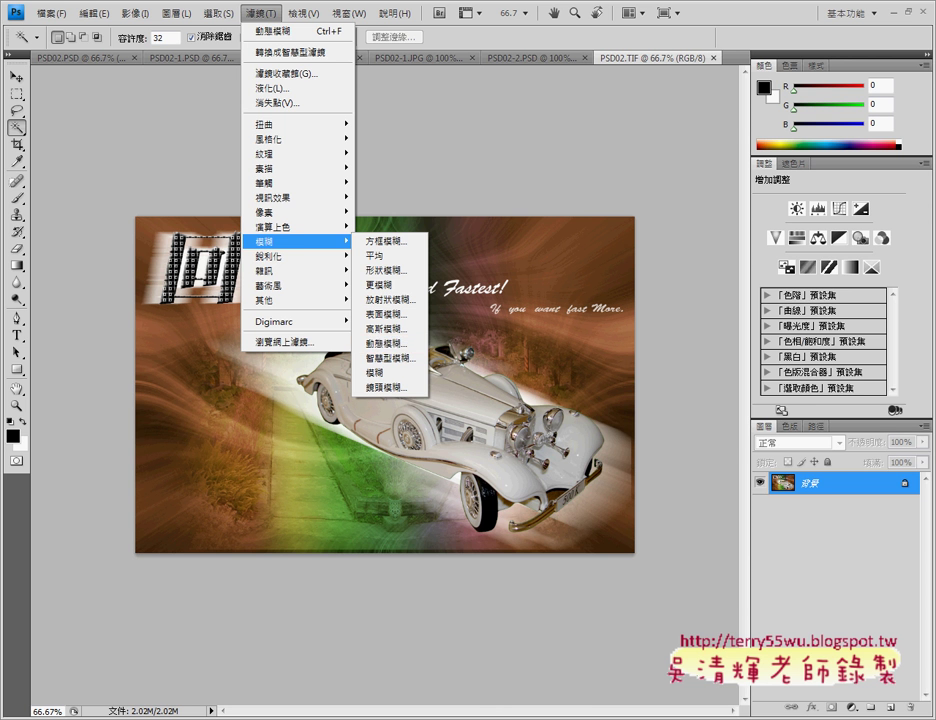
key(alt+Tab)
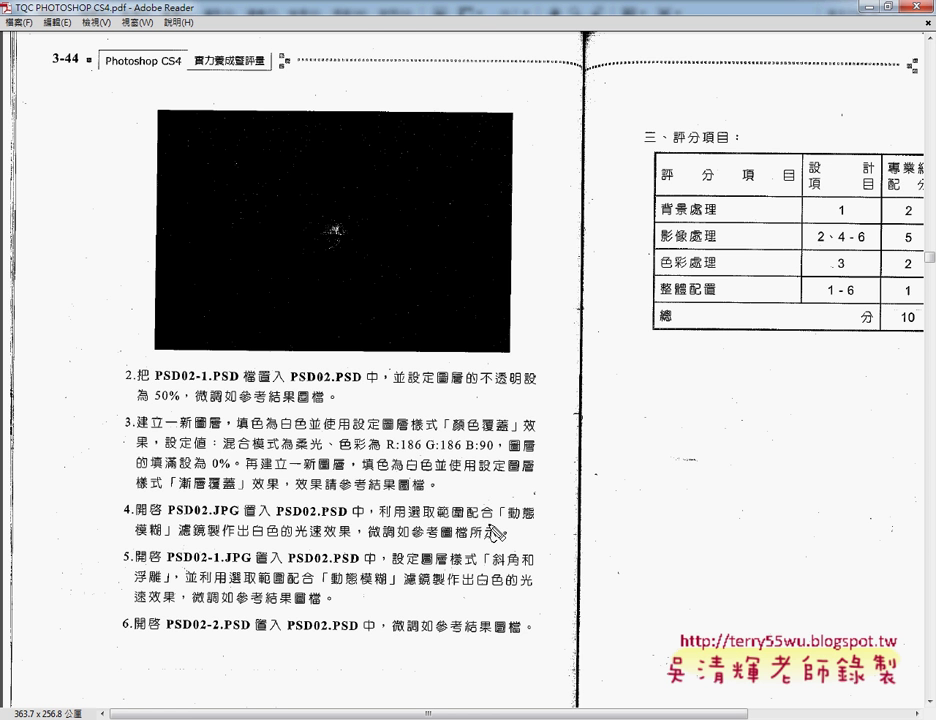
Underline 動態模糊 and 白色的光速效果 in item 4 of the exercise PDF.
drag(505, 516, 533, 516)
drag(138, 539, 159, 540)
drag(252, 541, 349, 541)
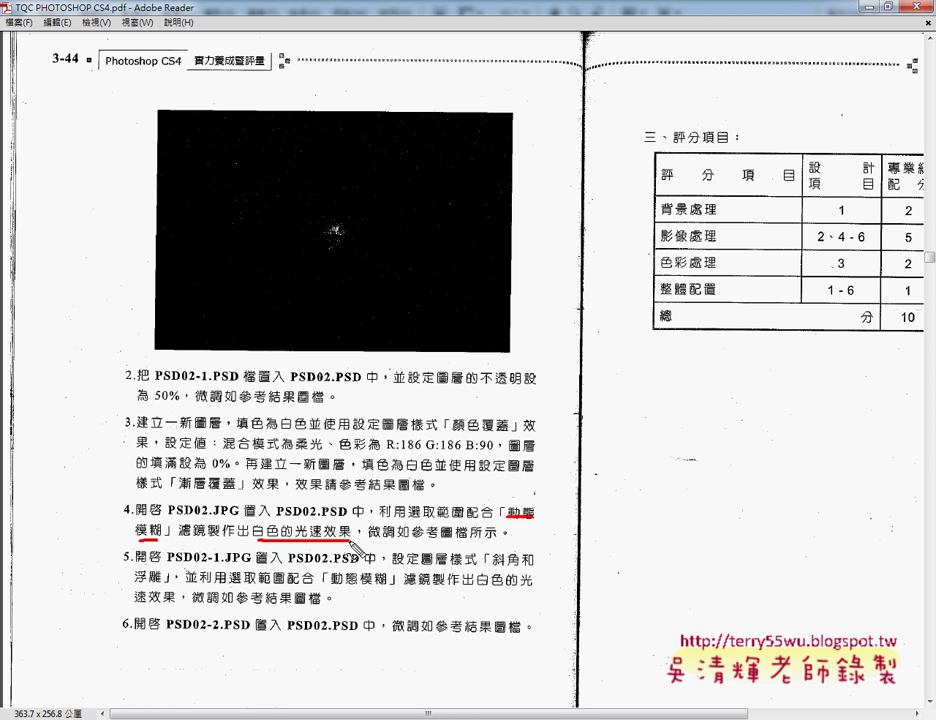
drag(258, 546, 349, 546)
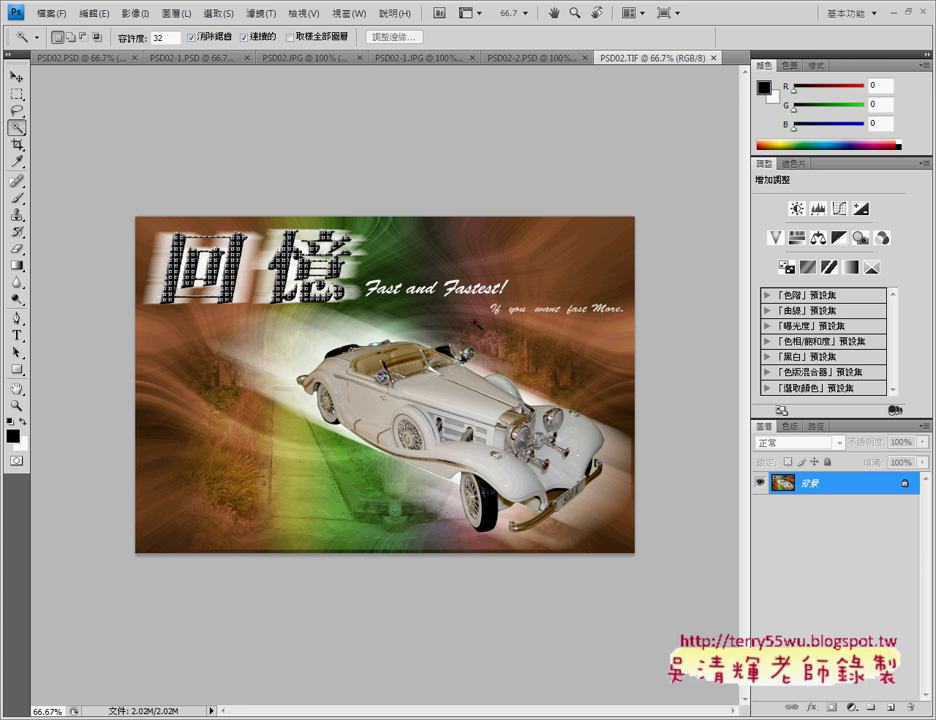
Paste the cut-out car into PSD02.PSD and move it toward the lower right.
click(88, 57)
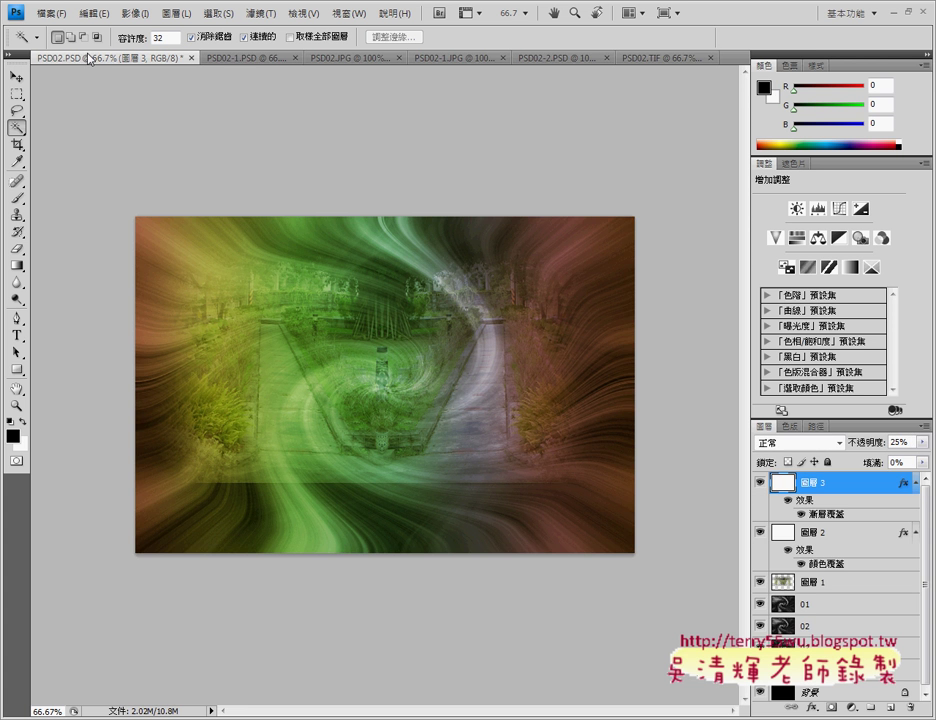
click(338, 58)
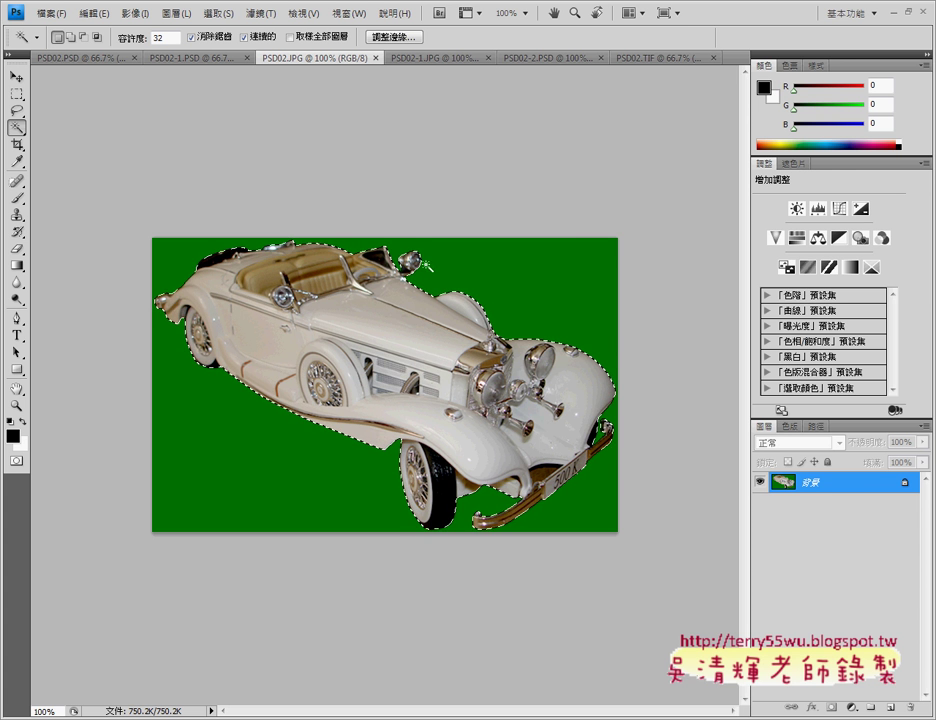
click(79, 58)
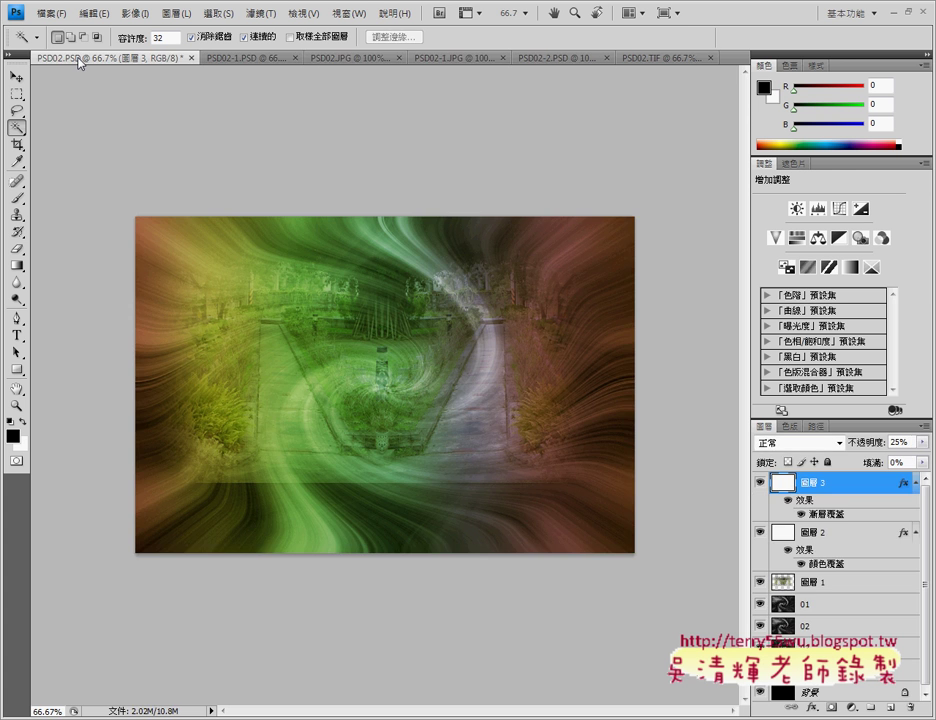
key(ctrl+v)
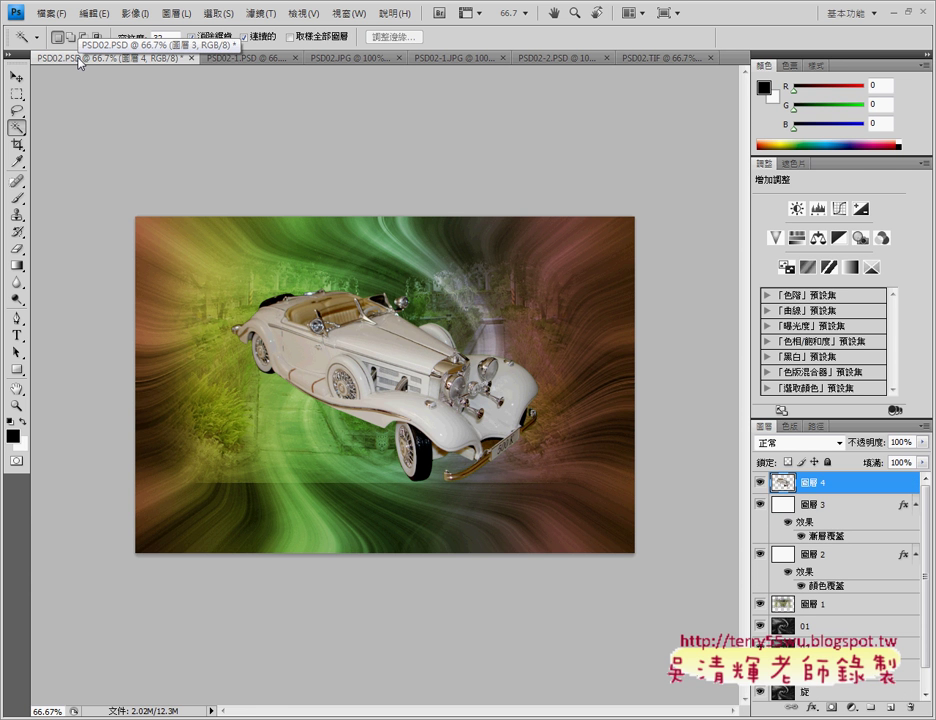
click(16, 76)
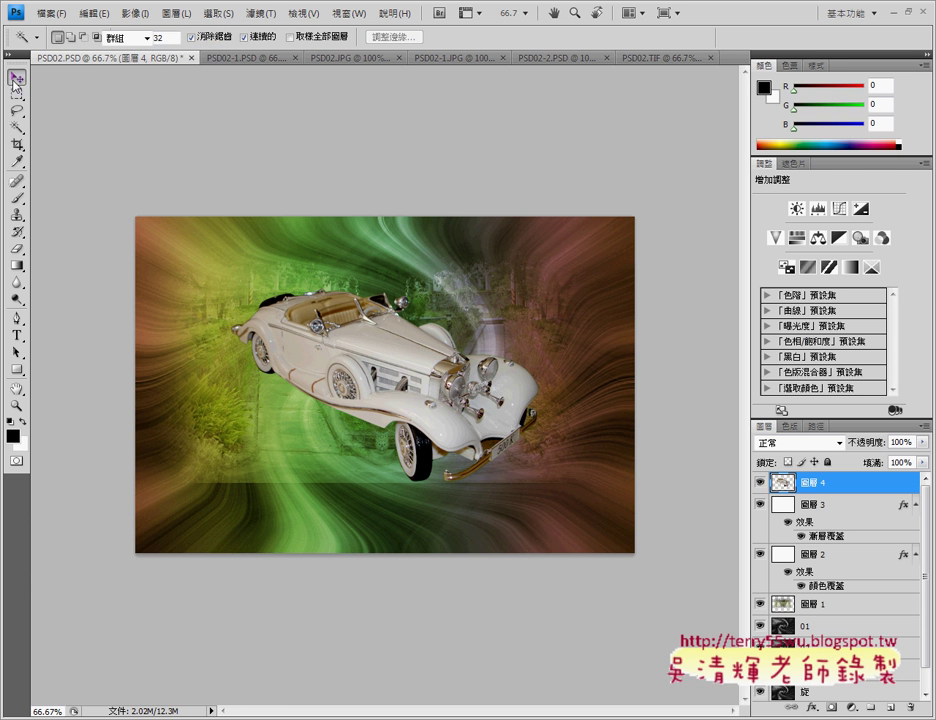
drag(484, 434, 551, 492)
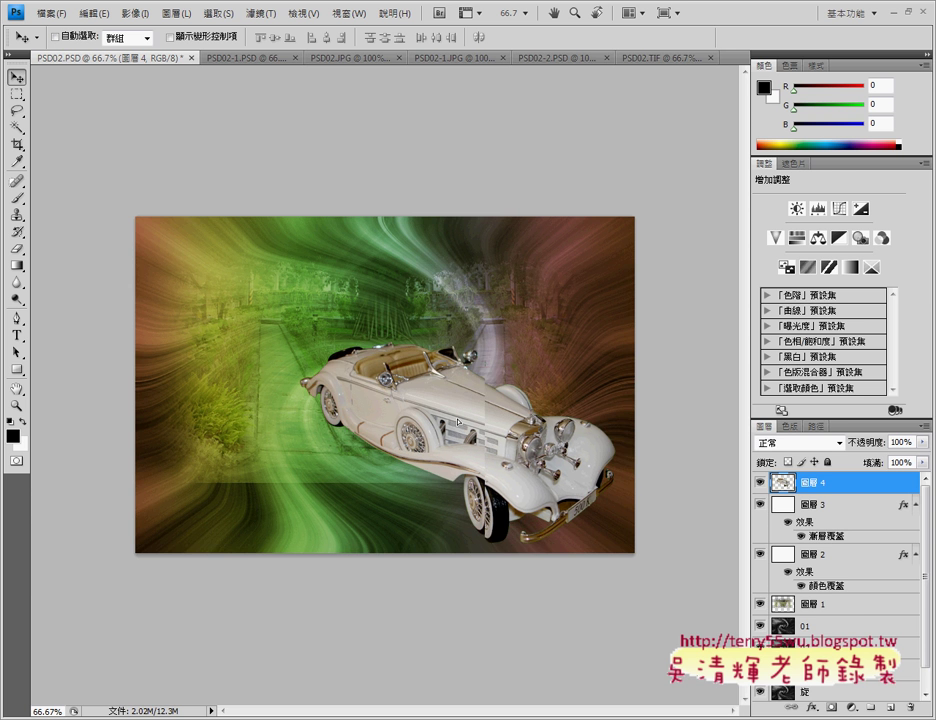
Compare the car's placement against the finished PSD02.TIF reference.
click(665, 58)
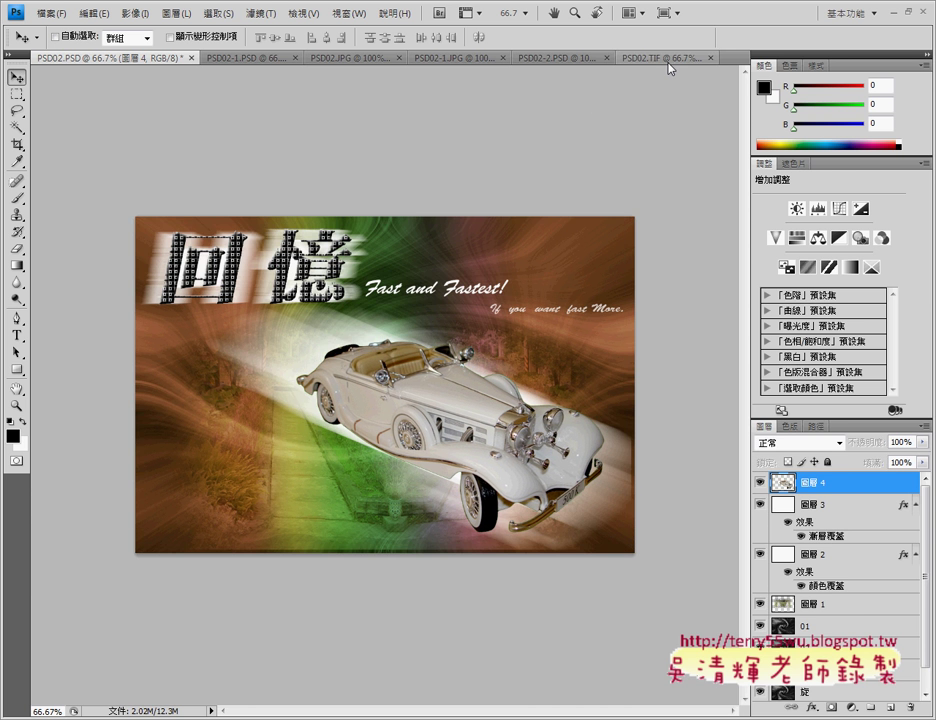
click(80, 58)
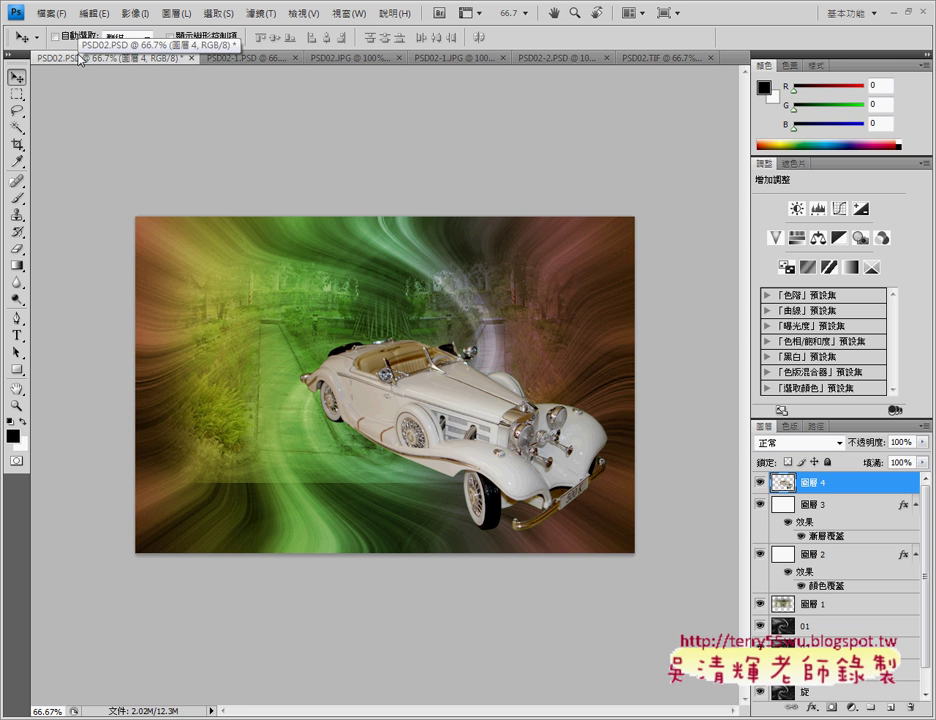
click(650, 59)
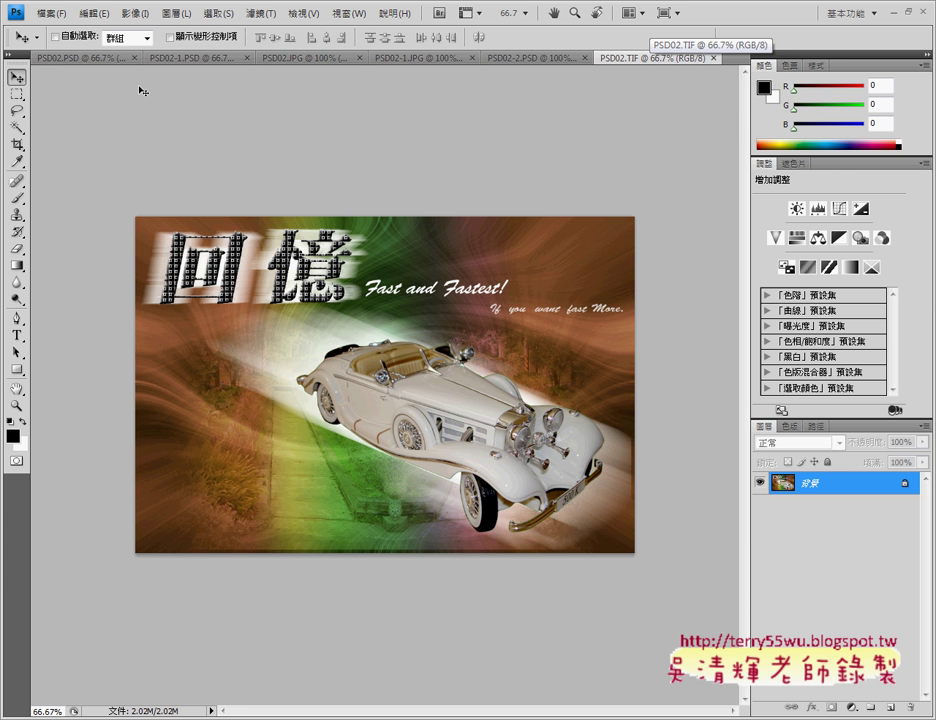
click(79, 59)
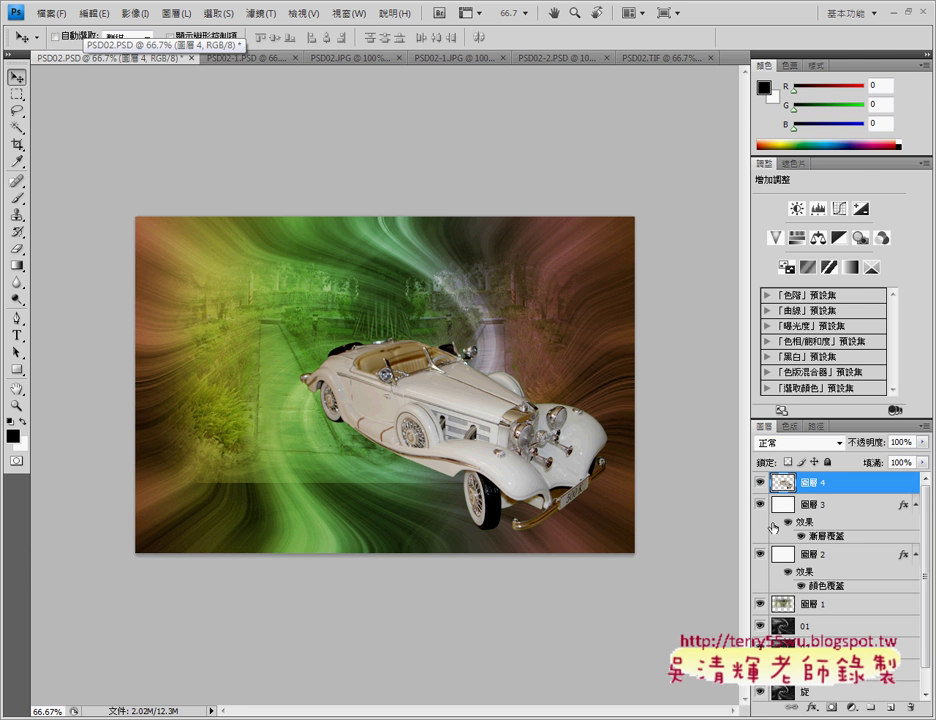
right_click(788, 487)
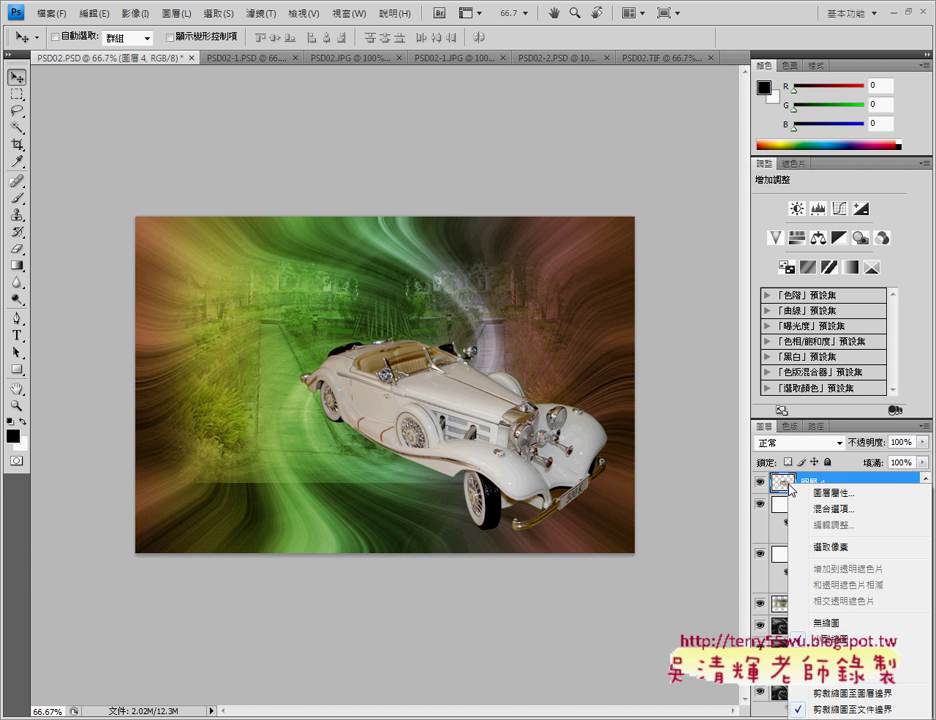
Duplicate the car layer, naming the copy 車(背景).
key(Escape)
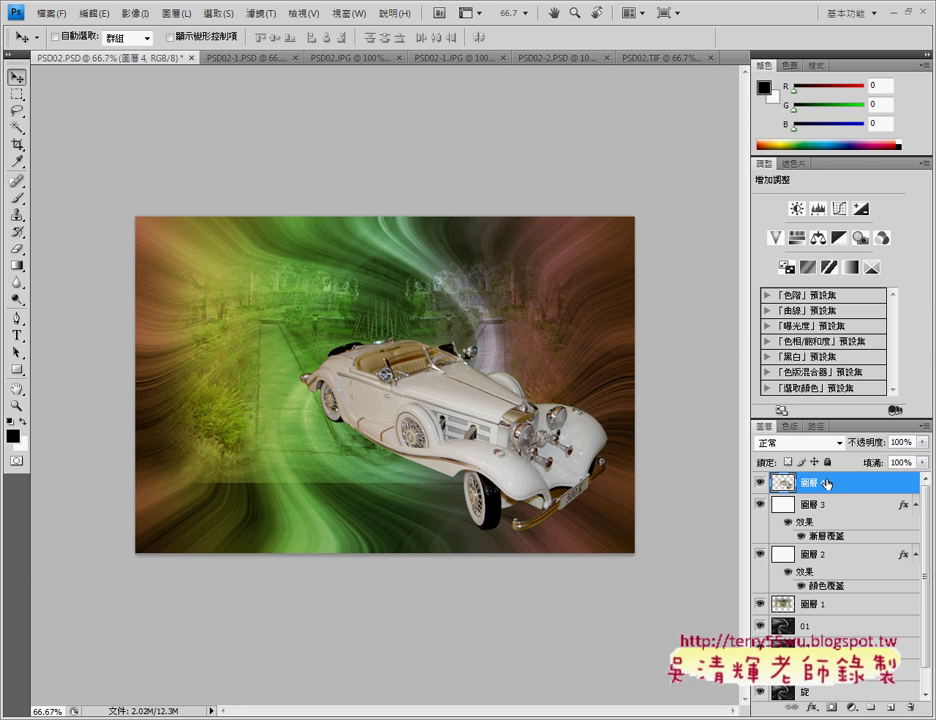
right_click(828, 484)
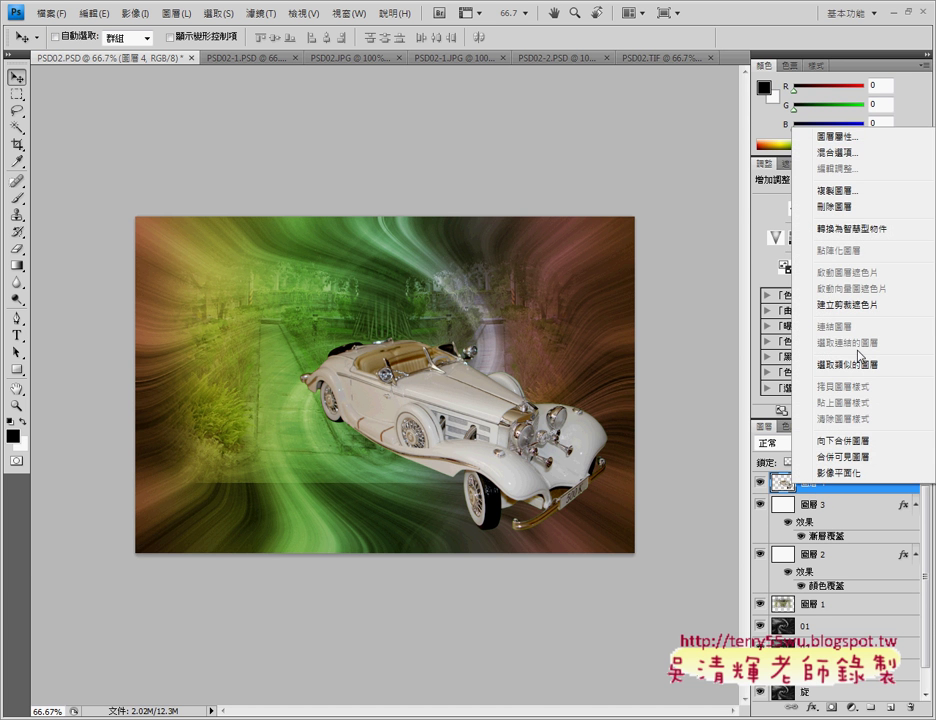
click(837, 190)
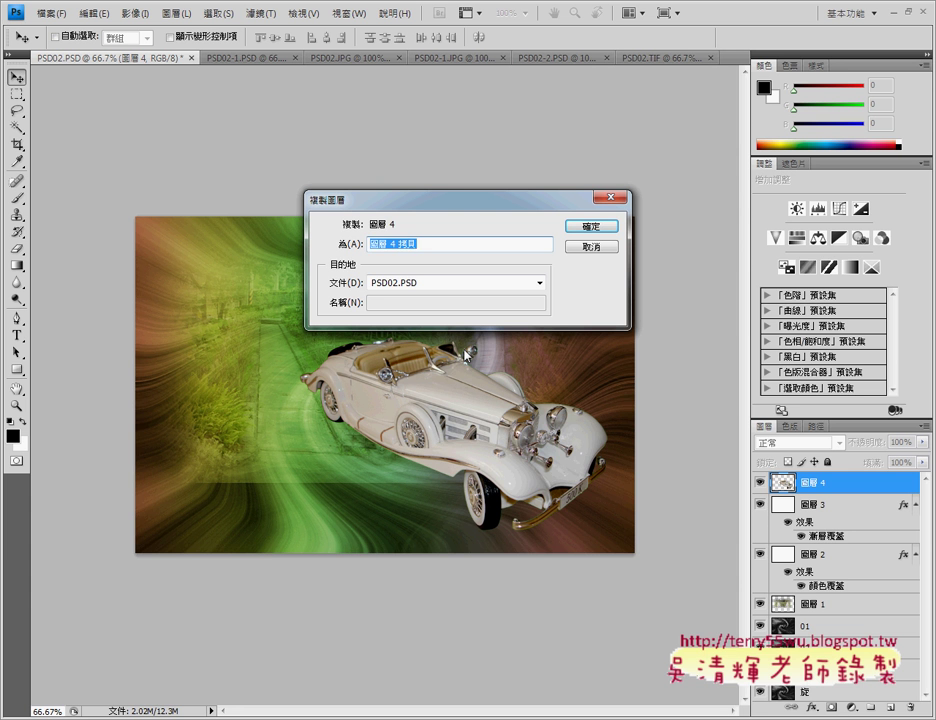
key(BackSpace)
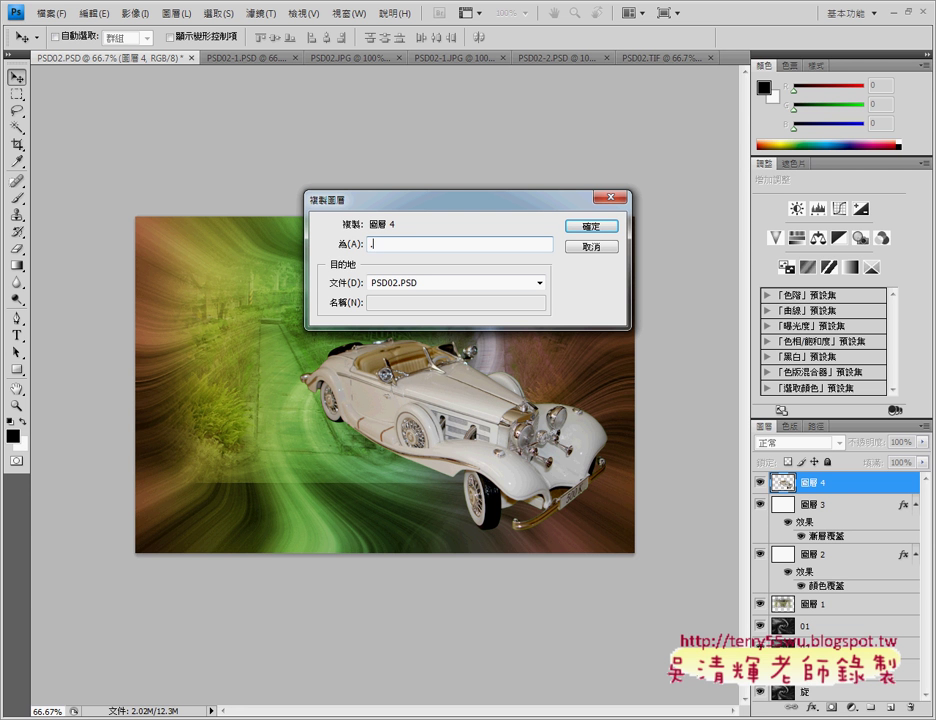
text(熏)
text(())
text(背景)
key(Return)
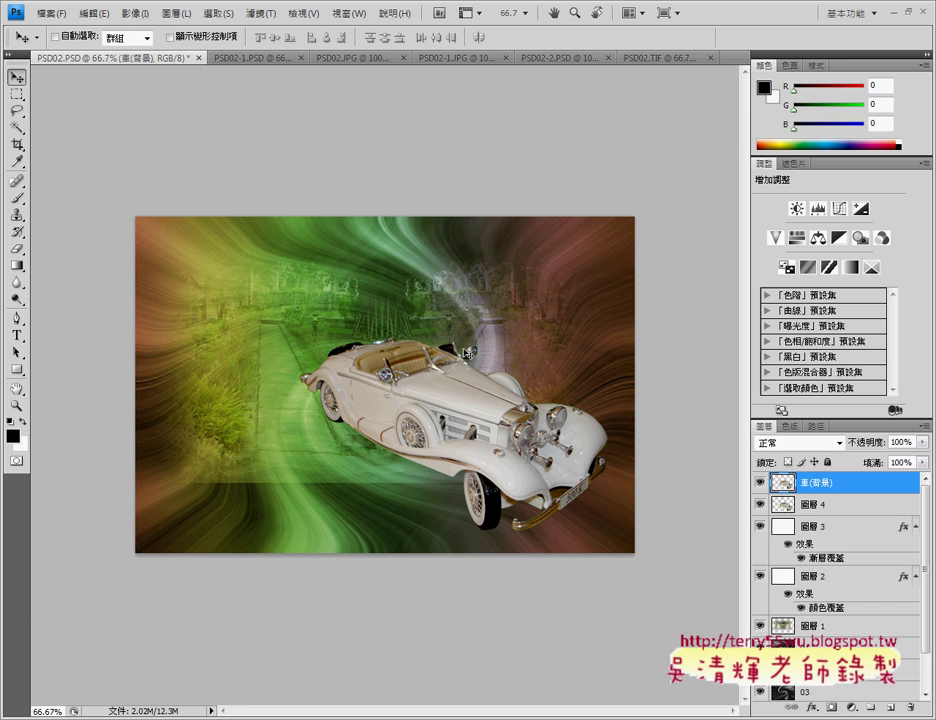
Rename the original car layer 車 and place it above 車(背景).
double_click(815, 504)
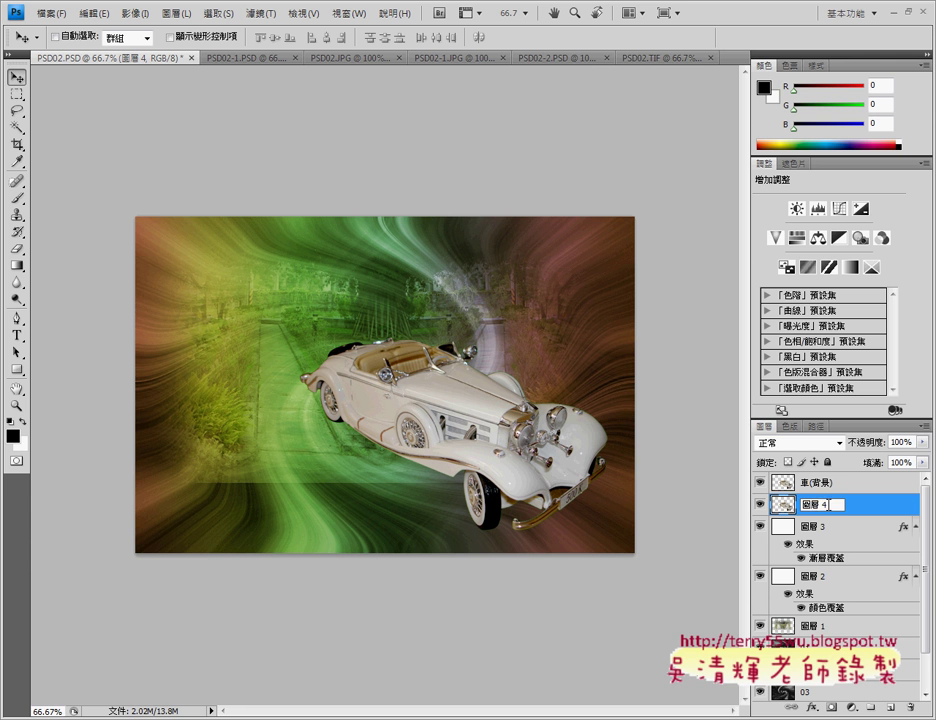
text(ㄔㄜ)
key(space)
key(Return)
key(Return)
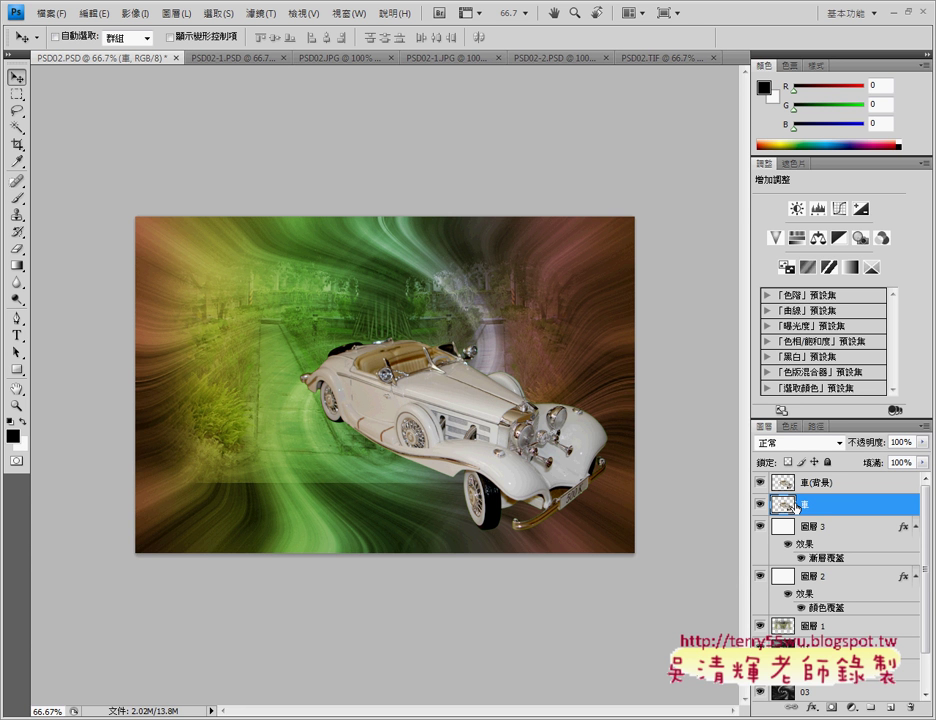
drag(786, 507, 803, 482)
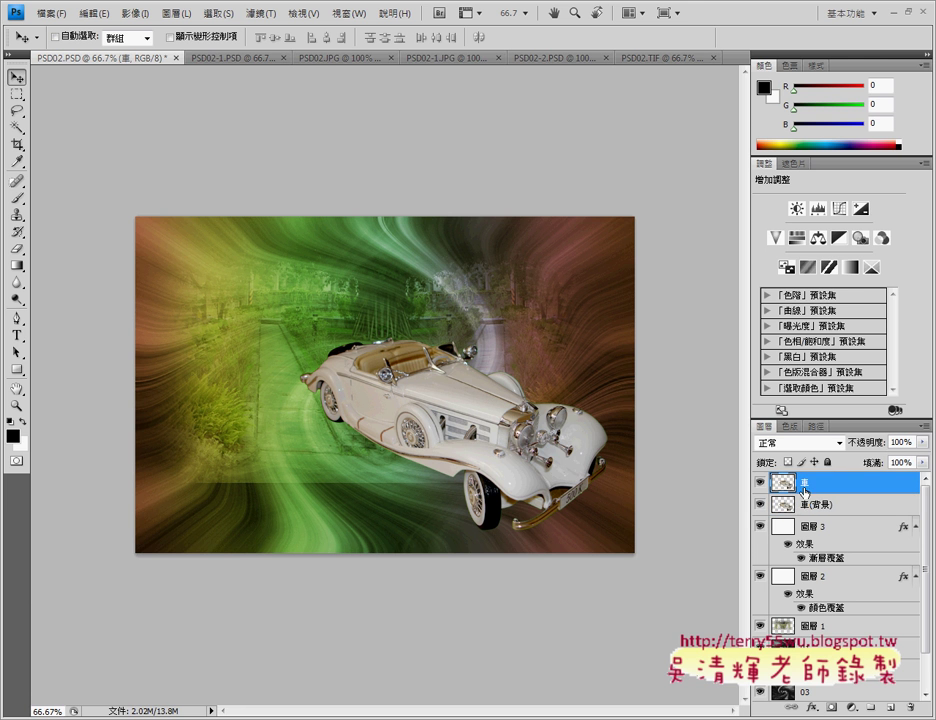
click(818, 507)
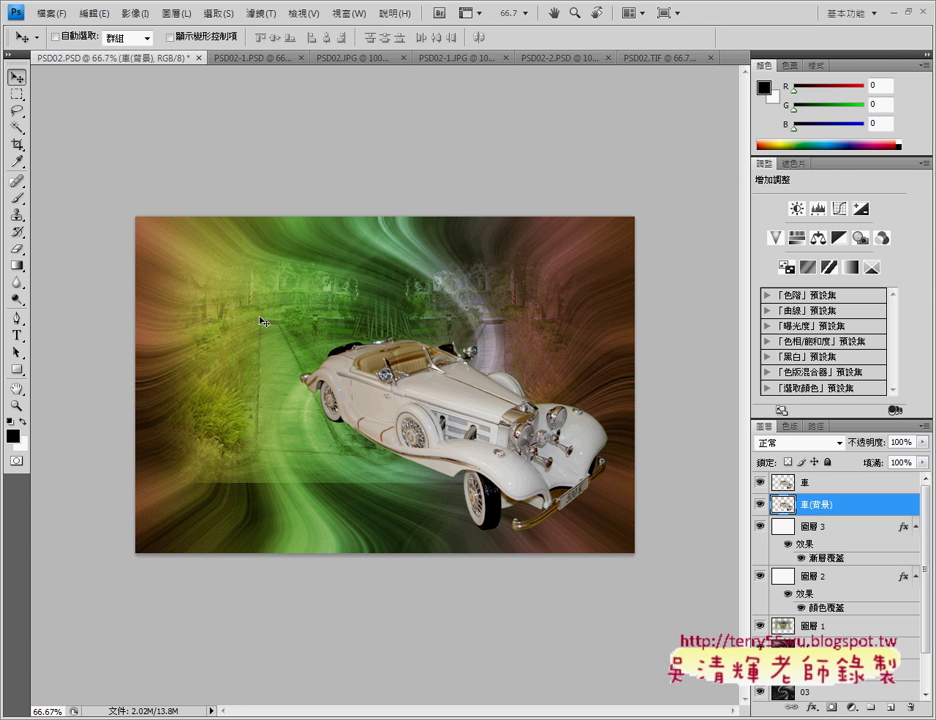
click(116, 20)
click(79, 182)
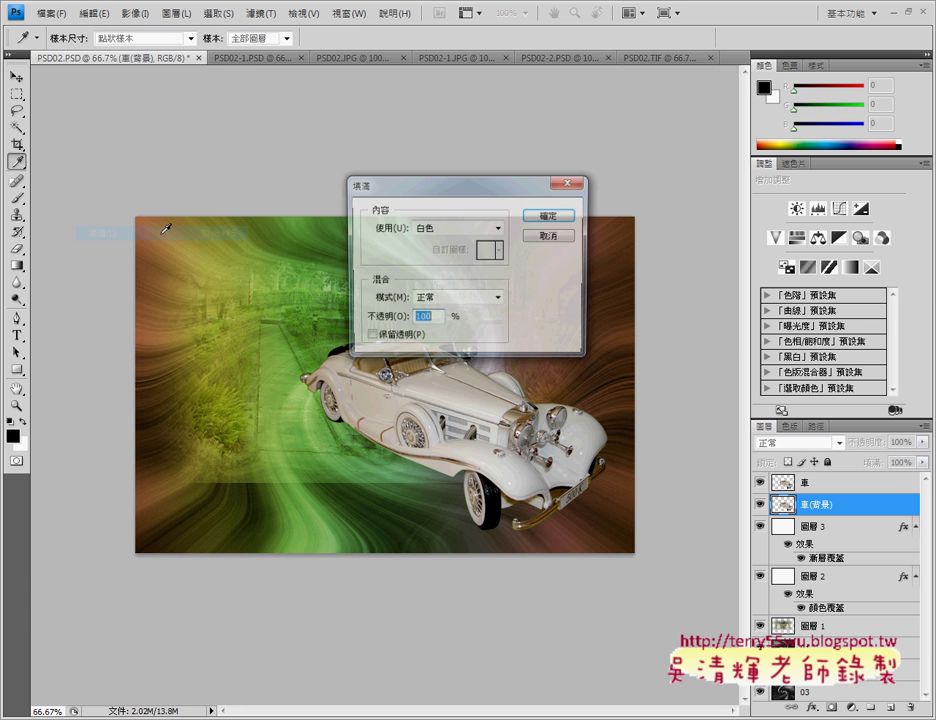
click(548, 215)
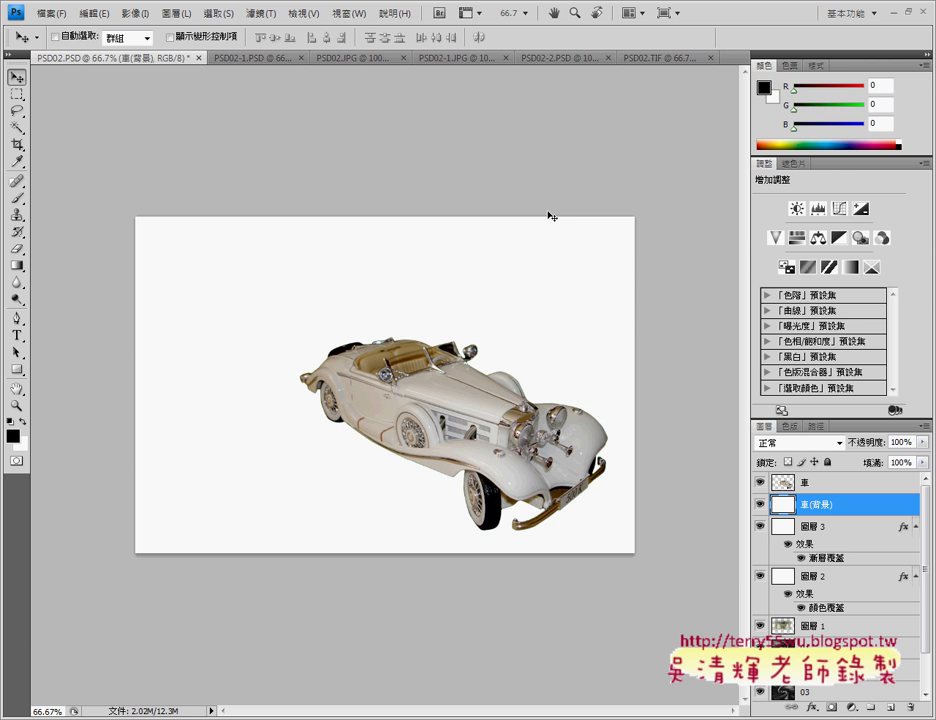
key(ctrl+z)
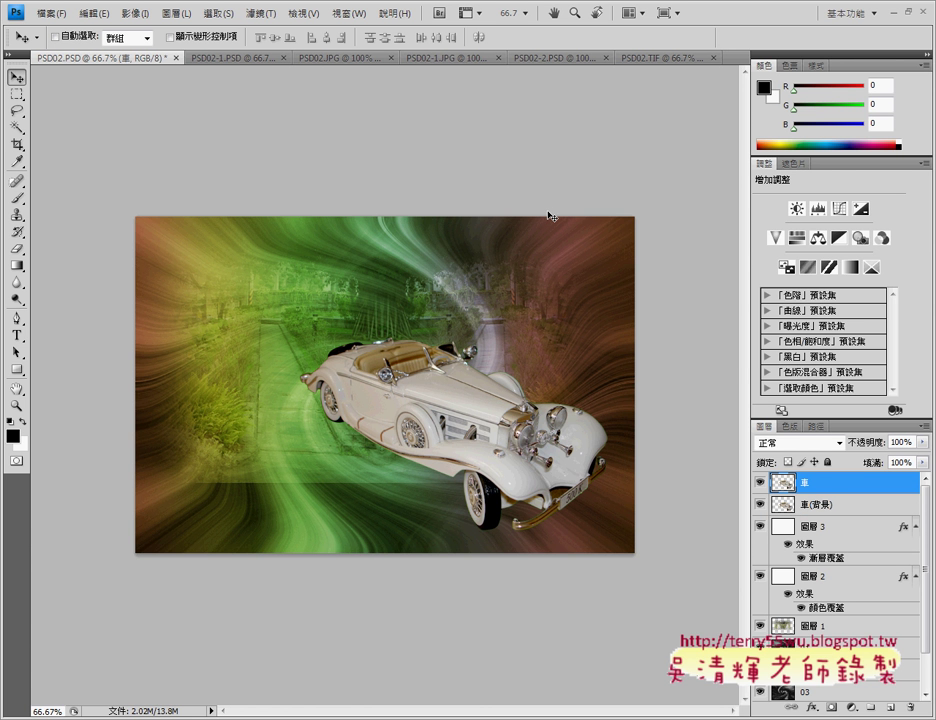
click(784, 505)
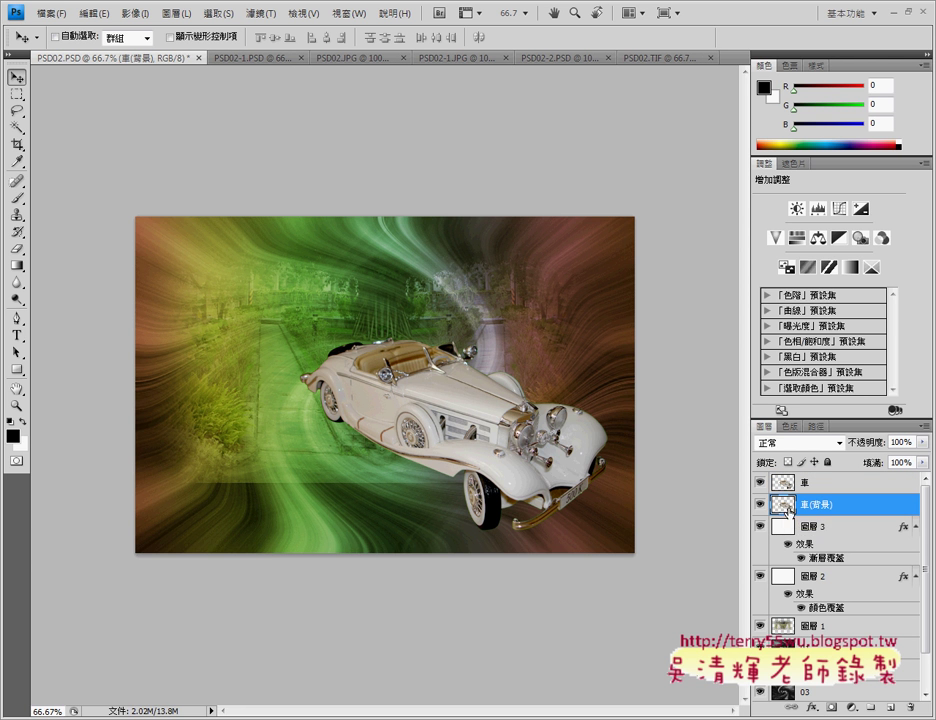
right_click(784, 508)
Select the car's pixels on 車(背景) and fill them with white.
click(824, 334)
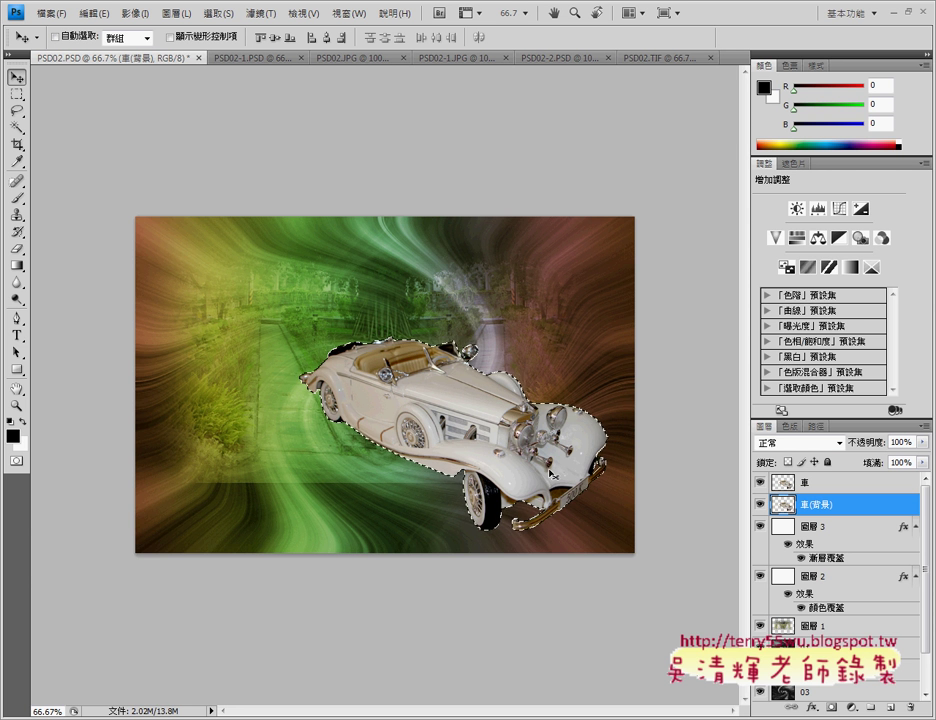
click(95, 13)
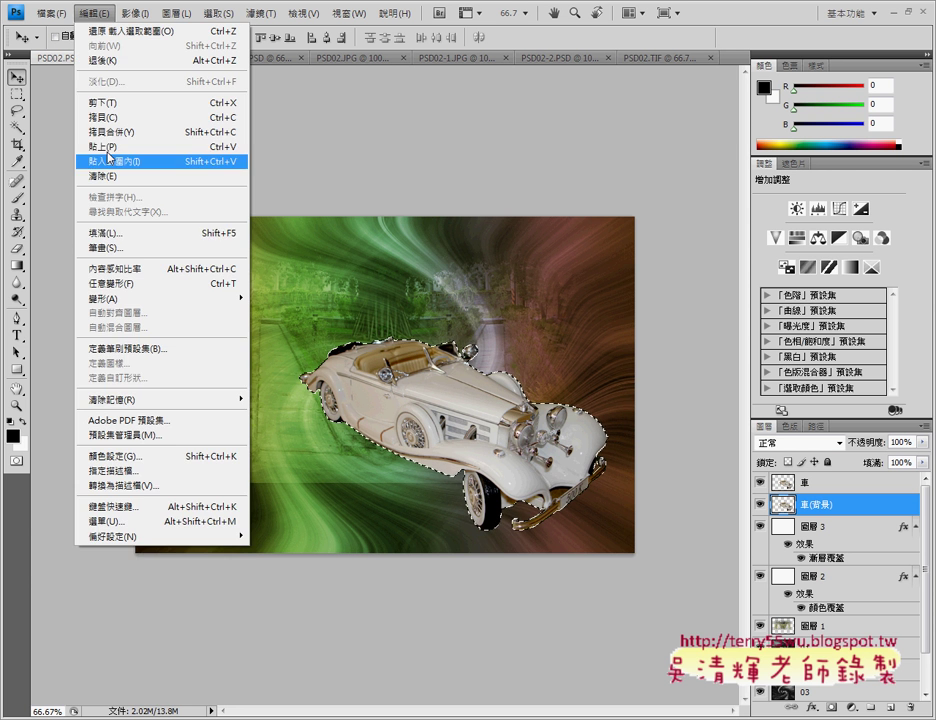
click(100, 233)
click(549, 96)
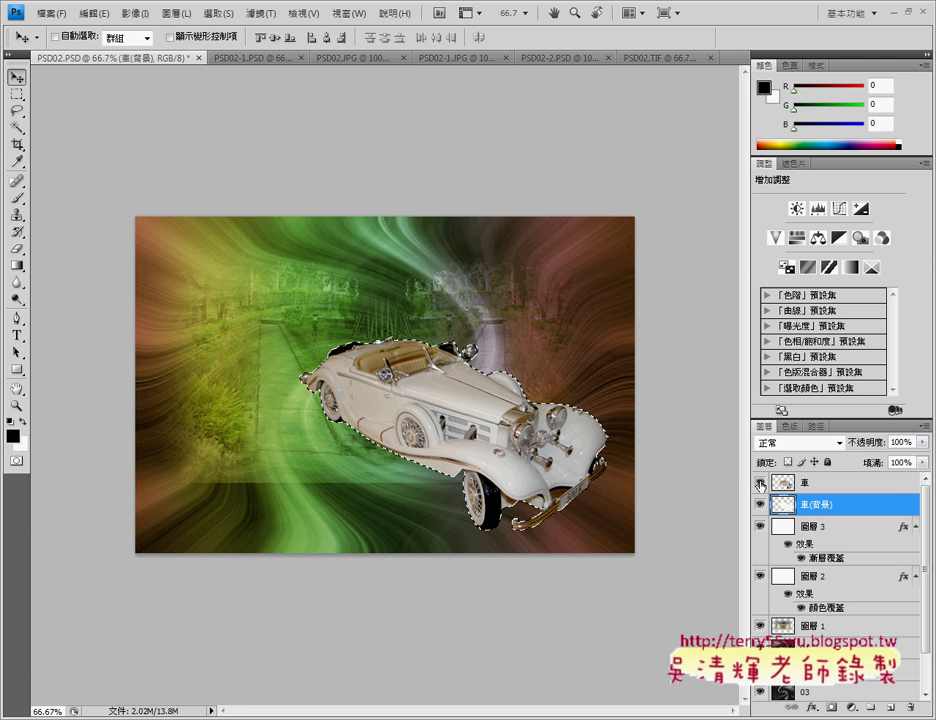
Hide the 車 layer to reveal the white silhouette, then select 車(背景).
click(830, 484)
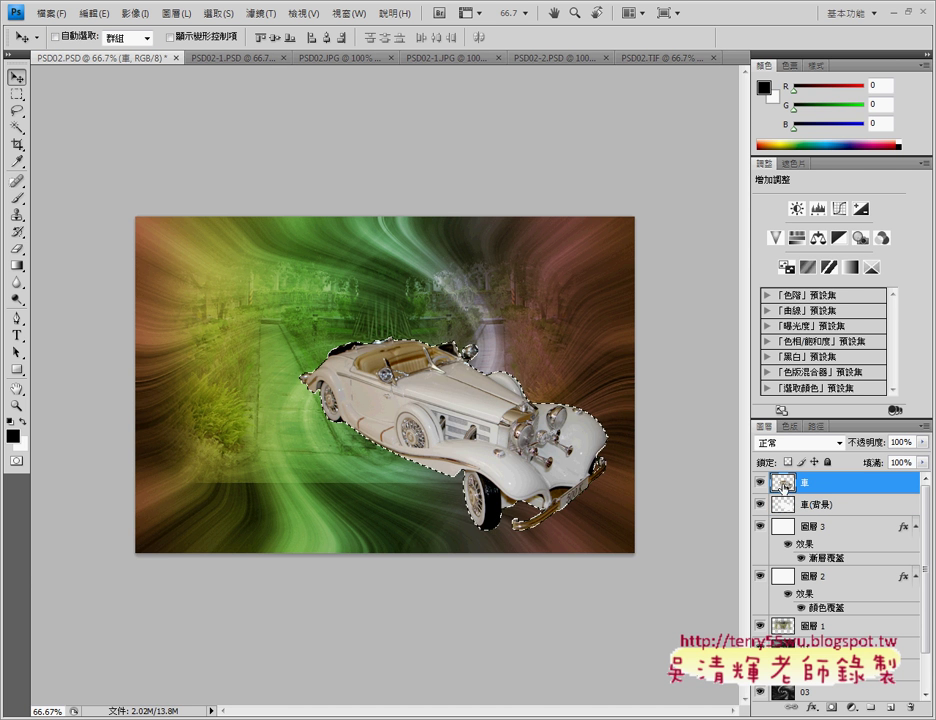
click(760, 483)
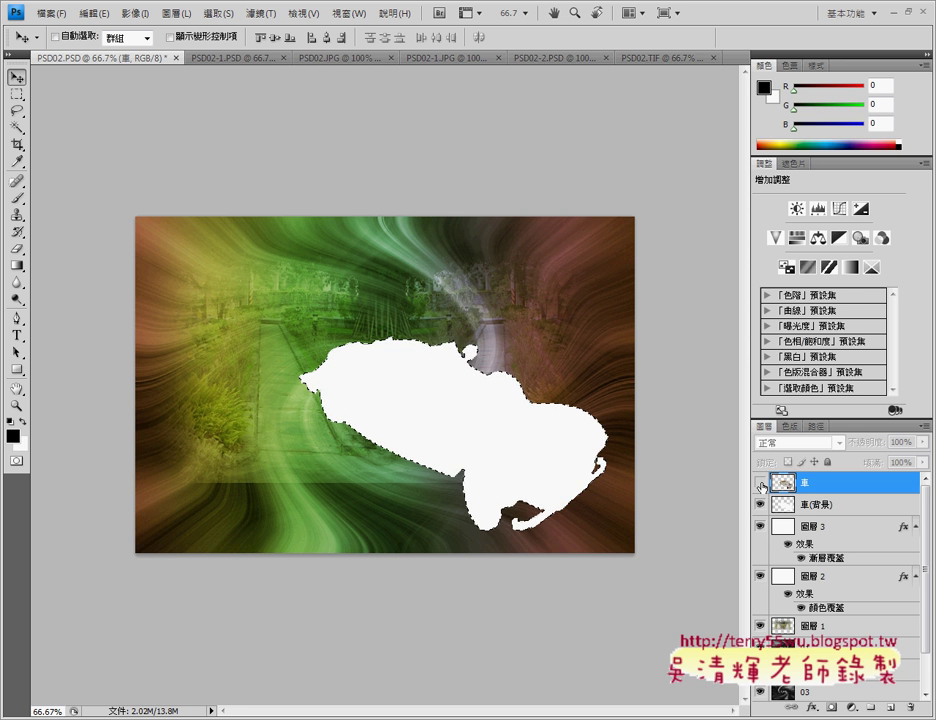
click(761, 482)
click(840, 510)
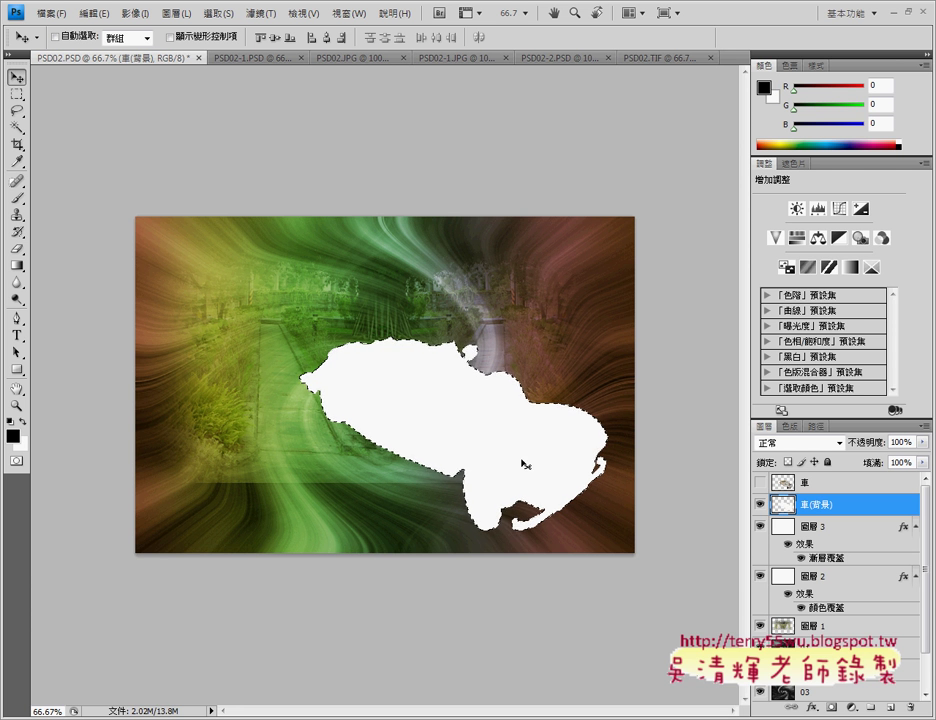
Try a Motion Blur on the white silhouette, undo it, and deselect the car outline.
click(264, 13)
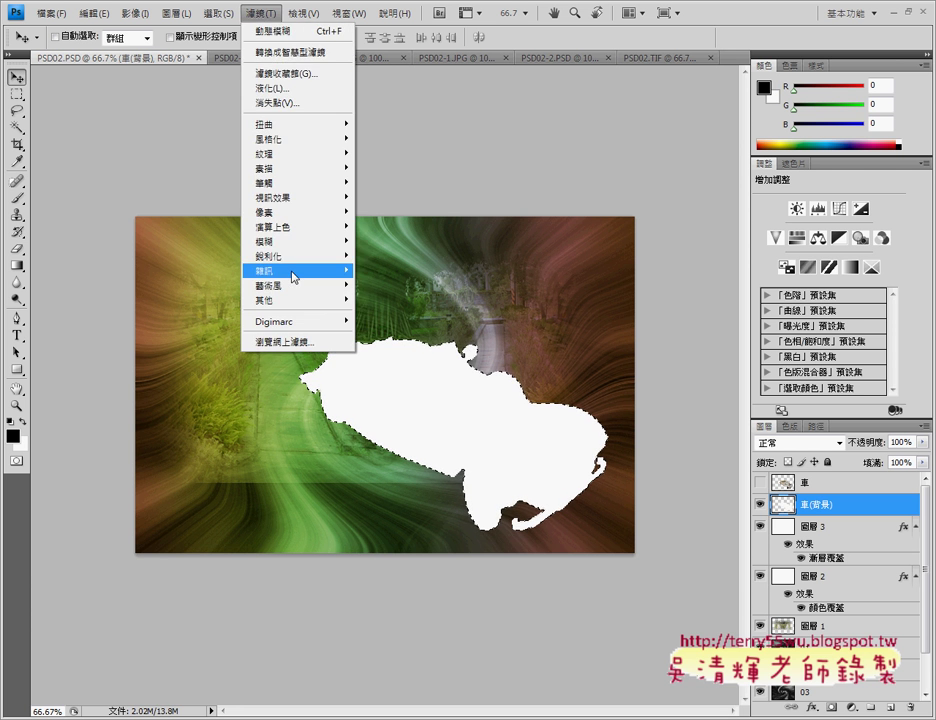
mouse_move(290, 241)
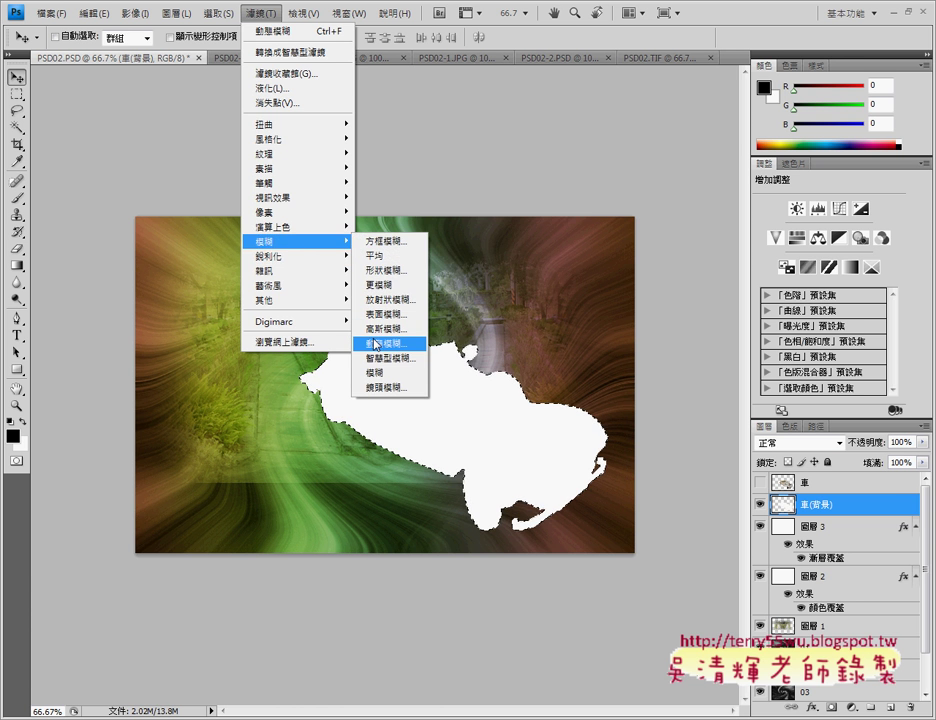
click(386, 343)
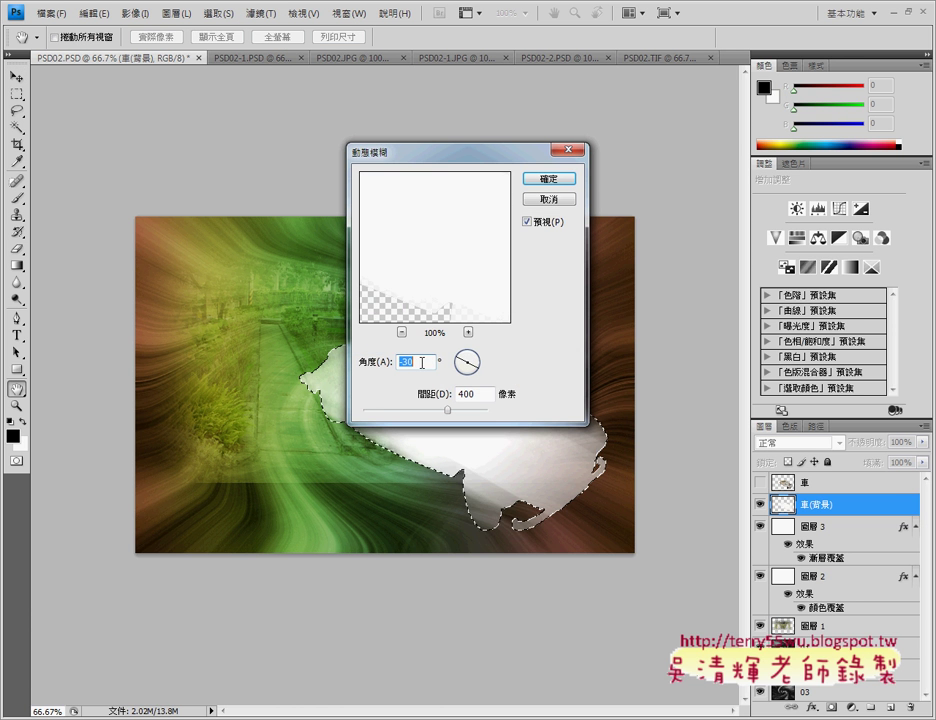
drag(461, 163, 722, 177)
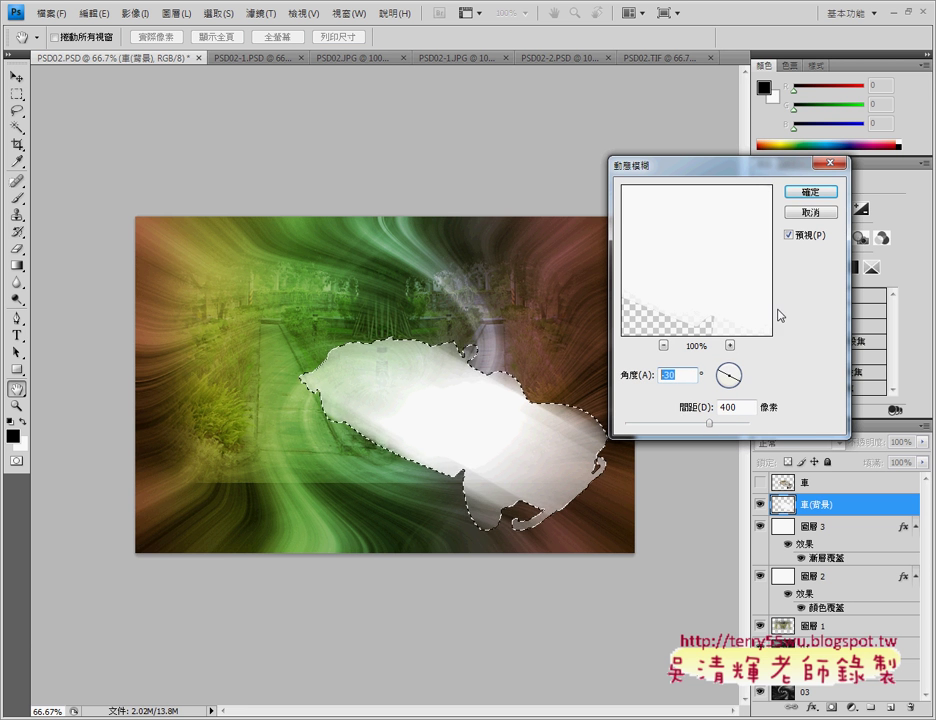
click(811, 191)
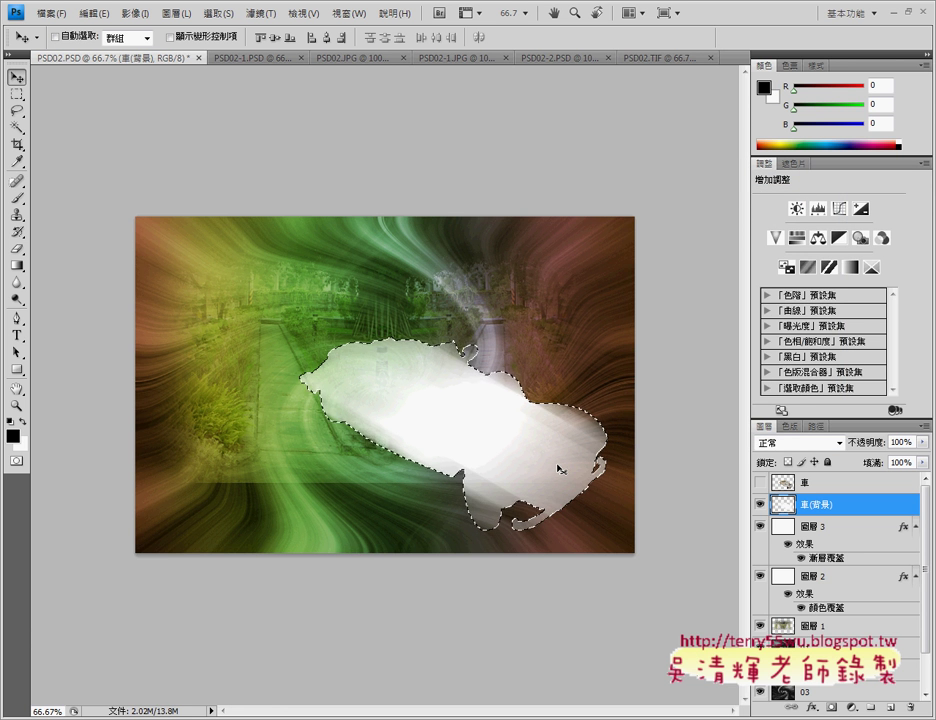
key(ctrl+BackSpace)
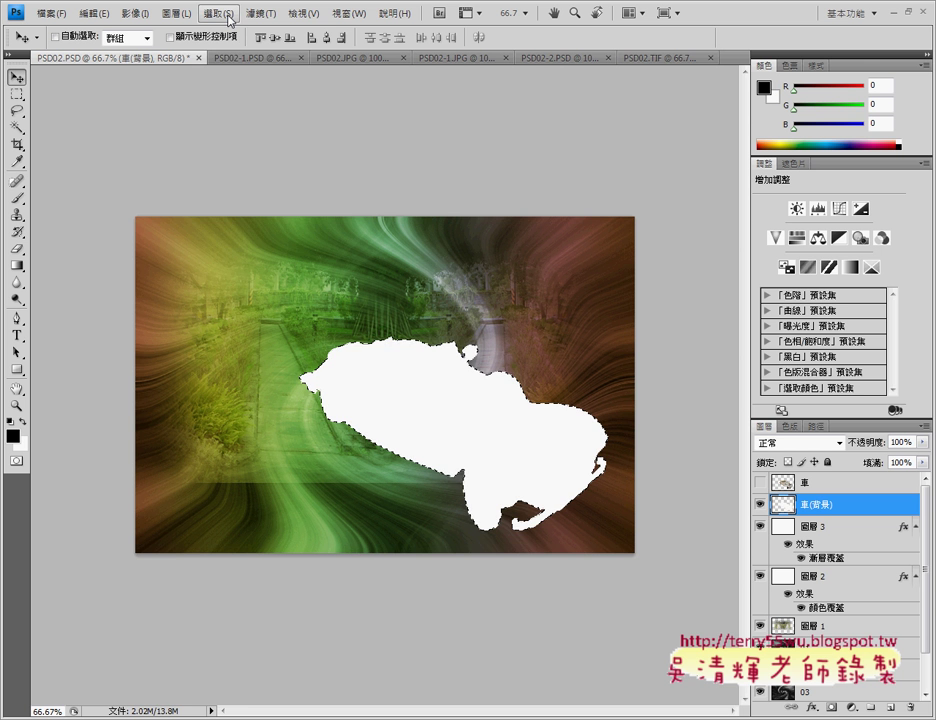
click(230, 20)
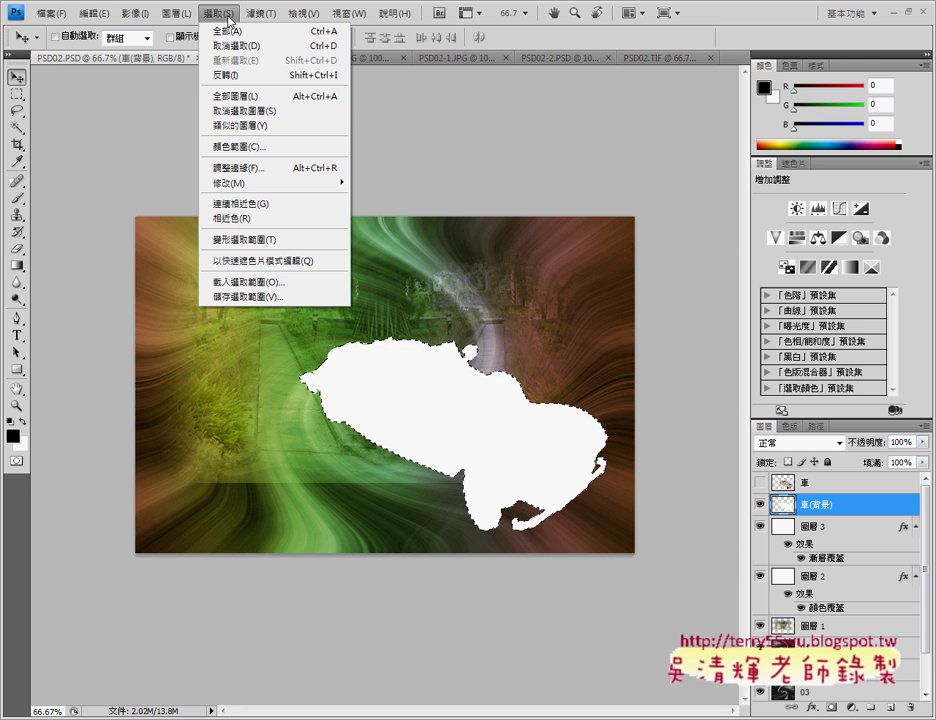
click(236, 46)
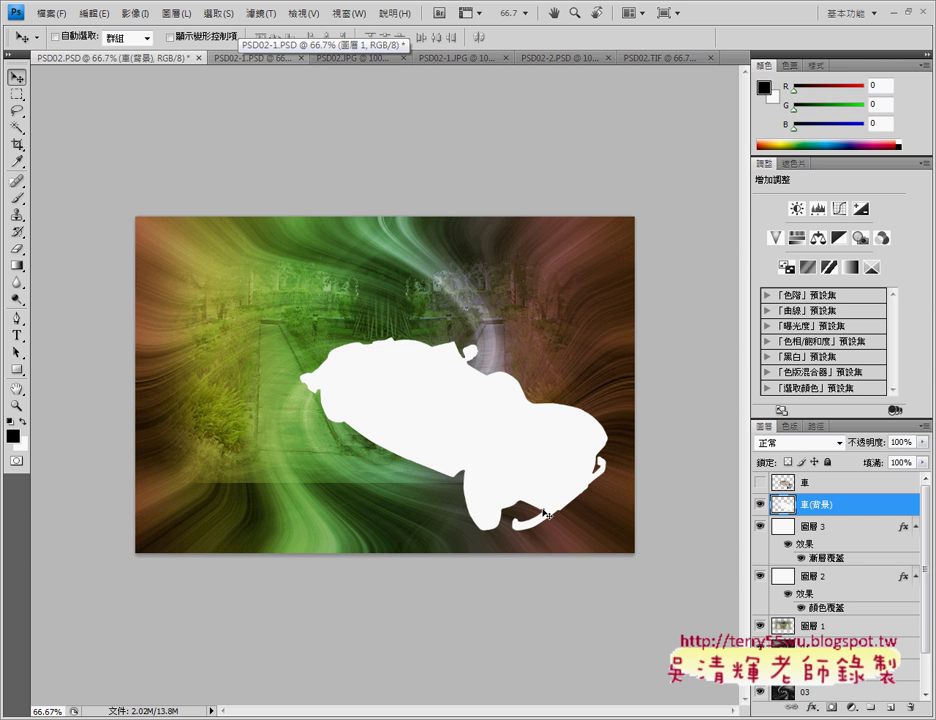
Open the Motion Blur filter, enter angle 330 and mark up the angle dial.
click(259, 14)
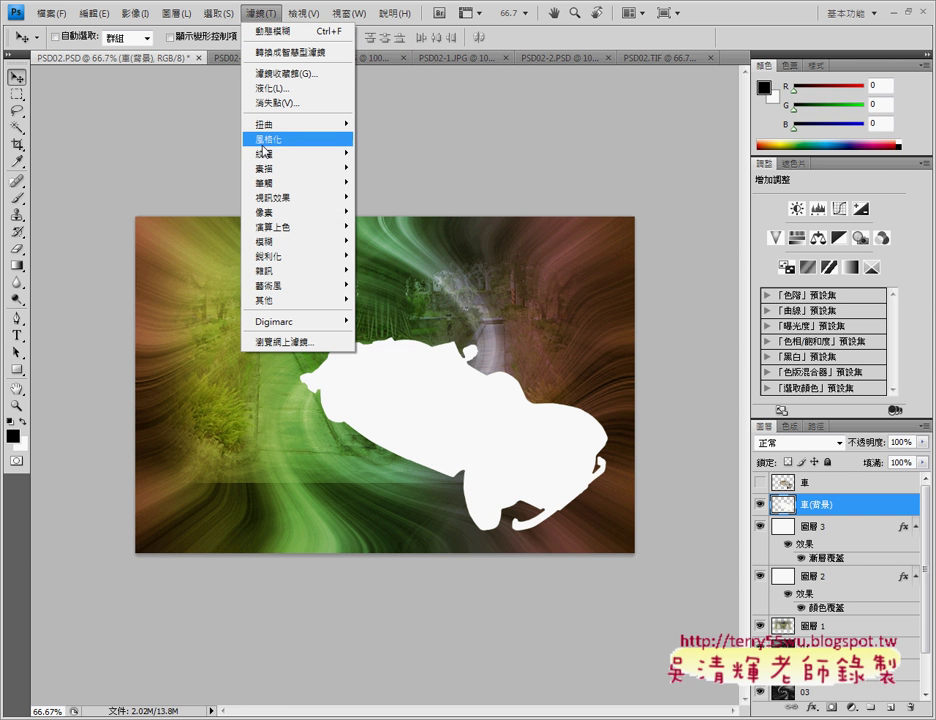
mouse_move(284, 241)
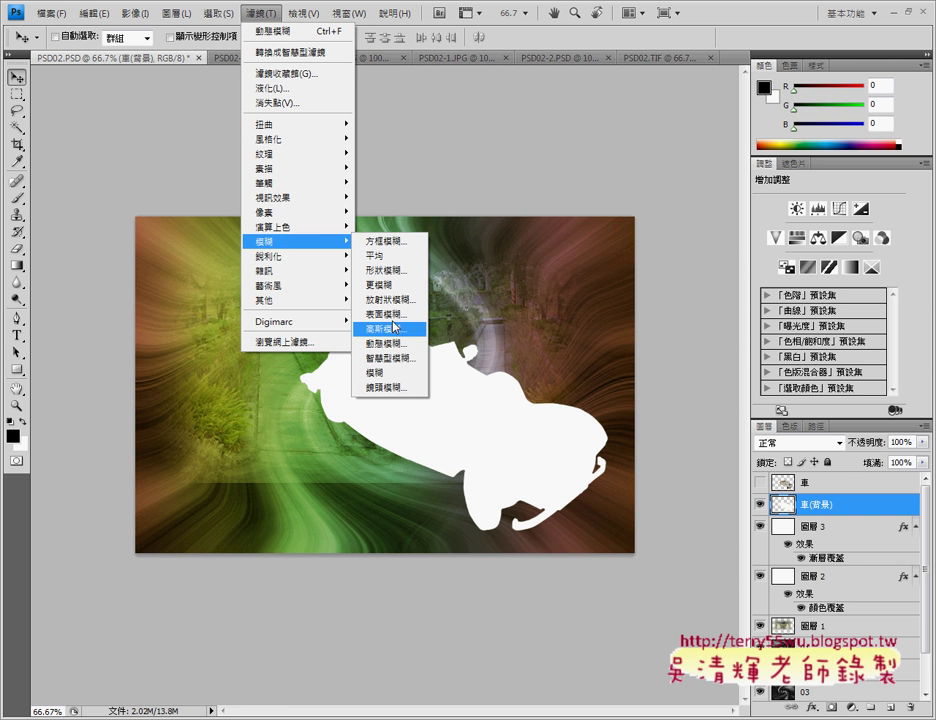
click(405, 343)
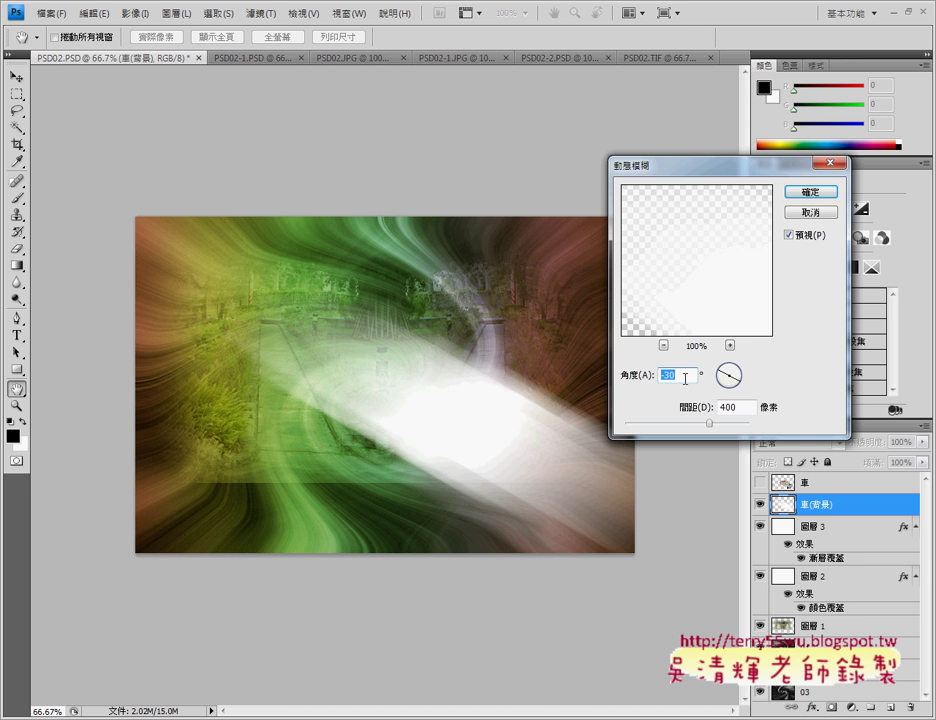
text(330)
drag(245, 141, 398, 143)
drag(338, 84, 340, 210)
mouse_move(416, 144)
mouse_down()
mouse_move(367, 158)
mouse_move(402, 206)
mouse_move(390, 178)
mouse_move(427, 192)
mouse_up()
drag(383, 137, 380, 146)
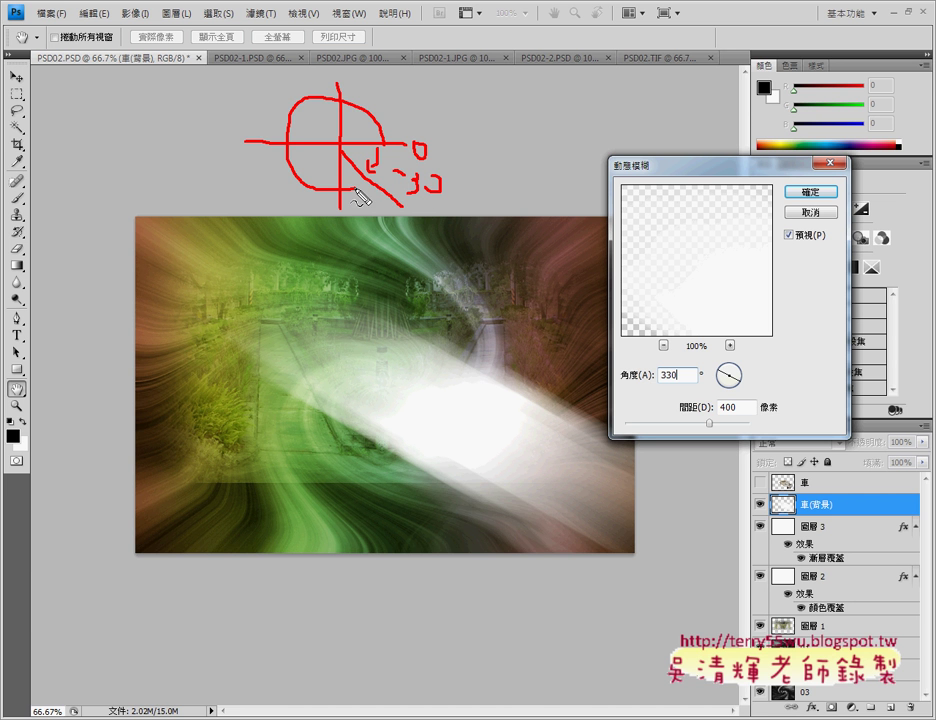
mouse_move(354, 202)
mouse_down()
mouse_move(374, 220)
mouse_move(399, 220)
mouse_up()
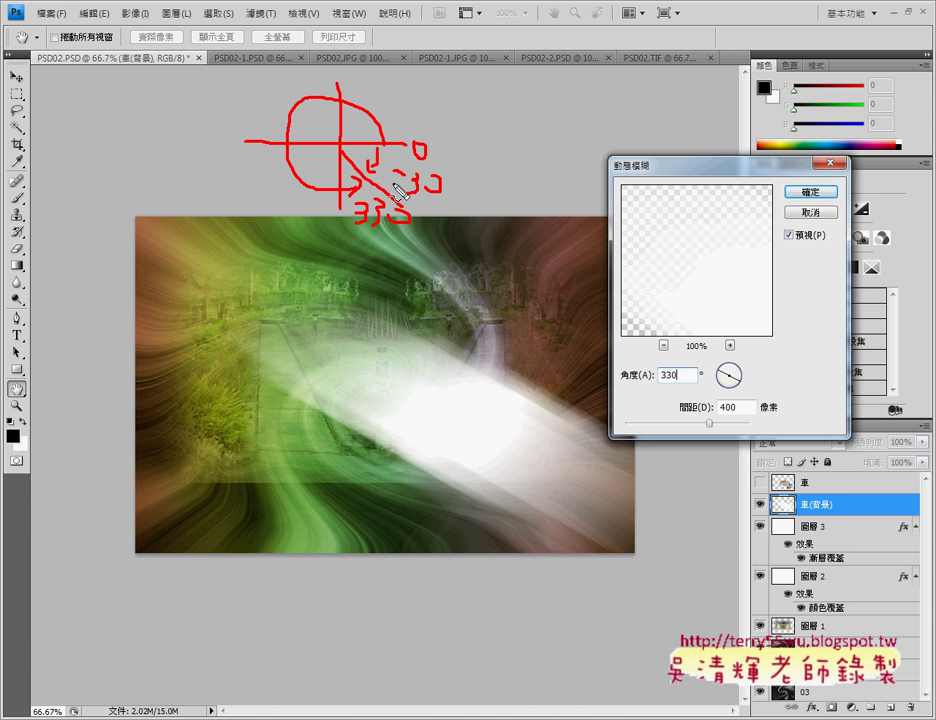
key(Escape)
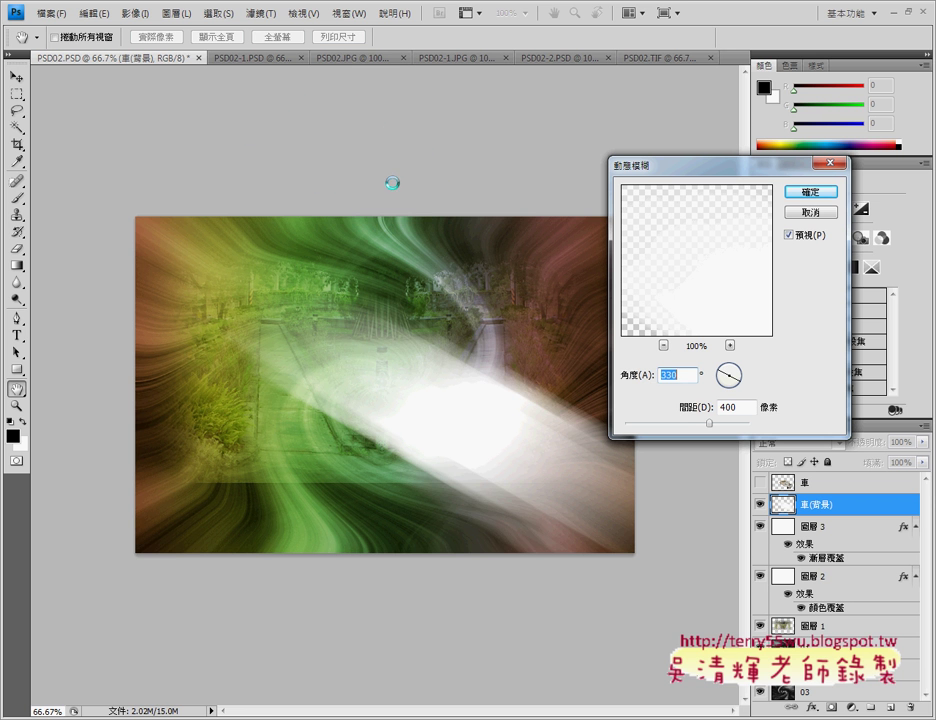
Apply Motion Blur with angle -30° and distance 400 pixels.
text(-3)
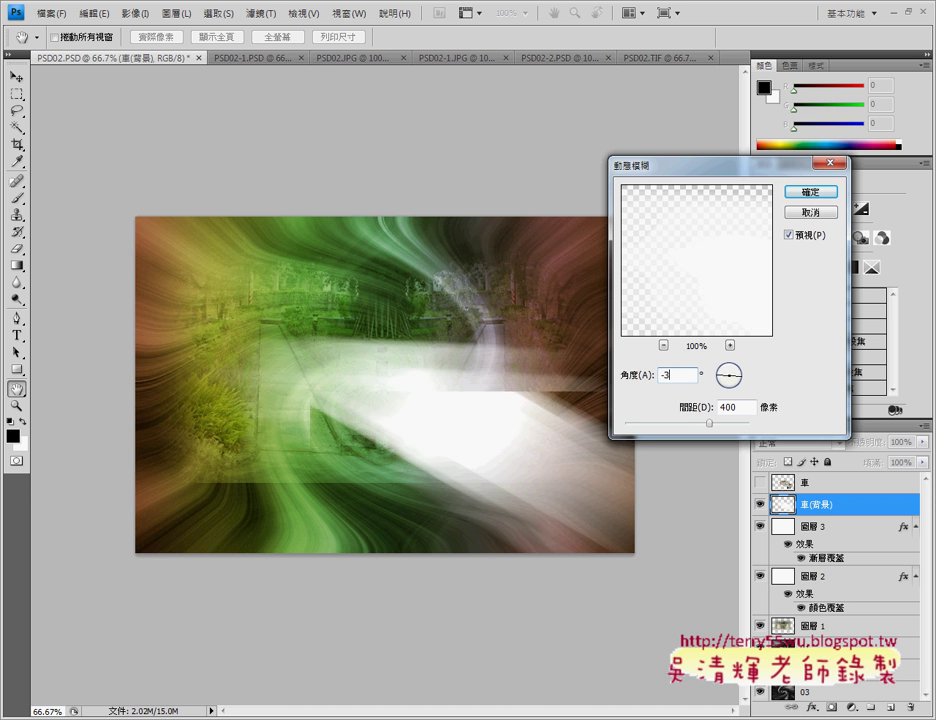
text(0)
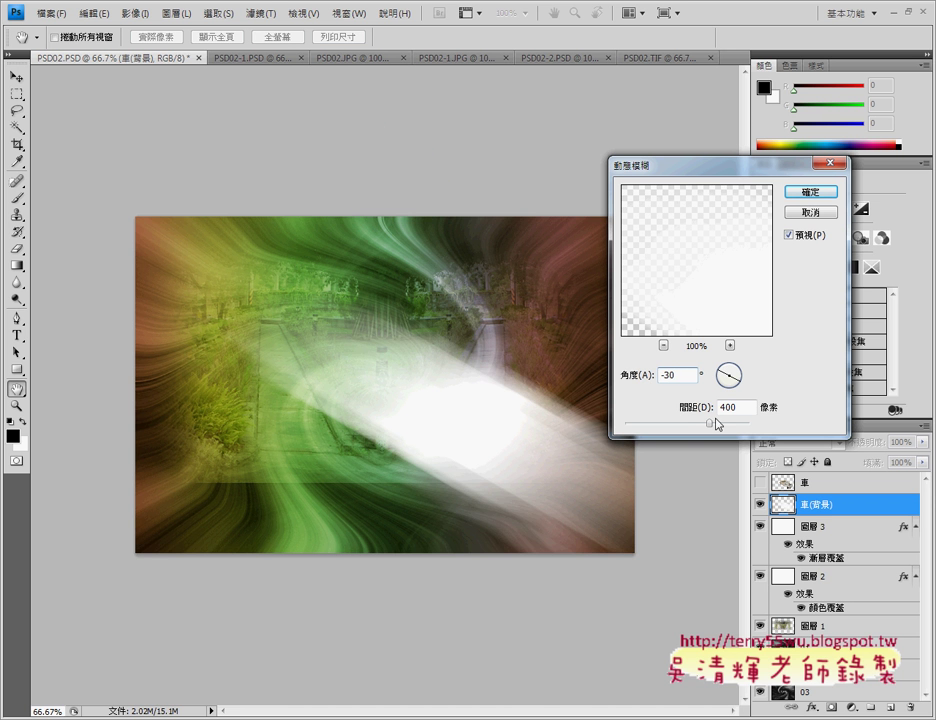
drag(709, 423, 626, 425)
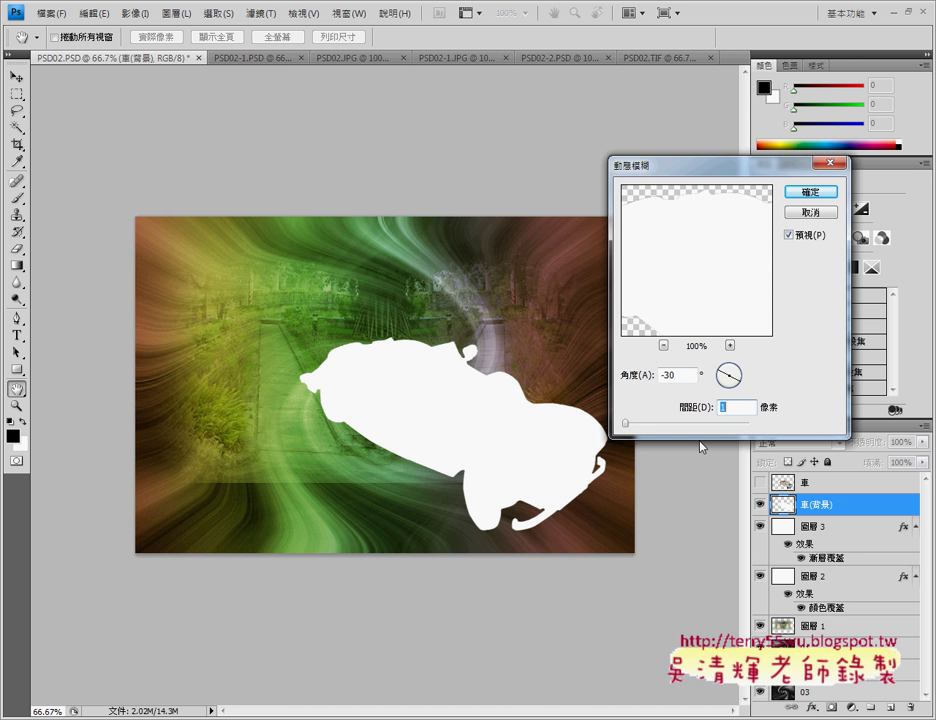
mouse_move(625, 423)
mouse_down()
mouse_move(677, 432)
mouse_move(707, 425)
mouse_up()
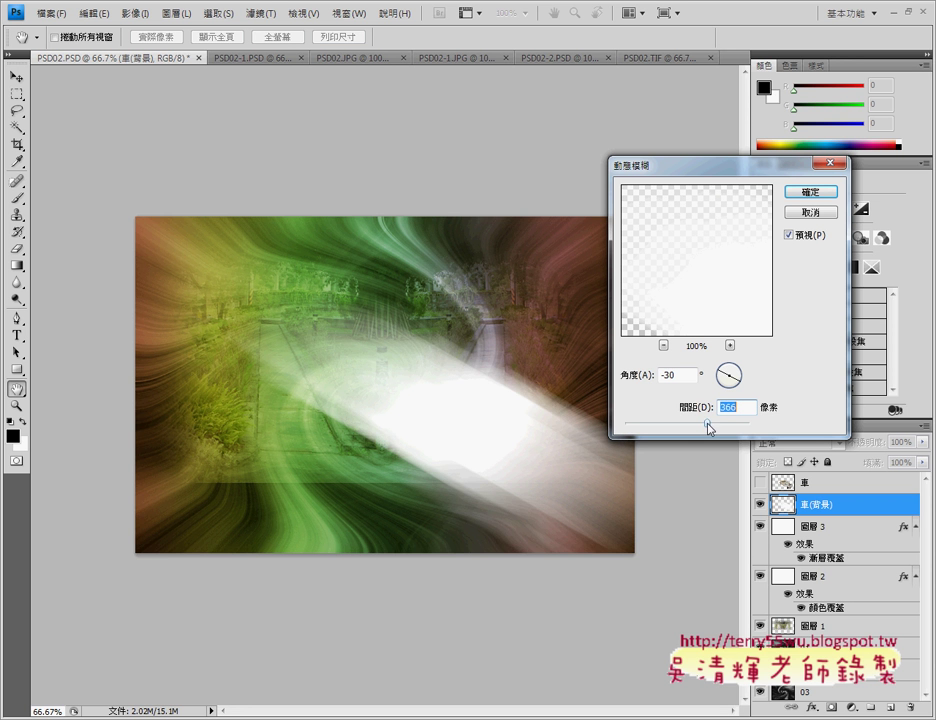
click(731, 410)
key(Up)
text(400)
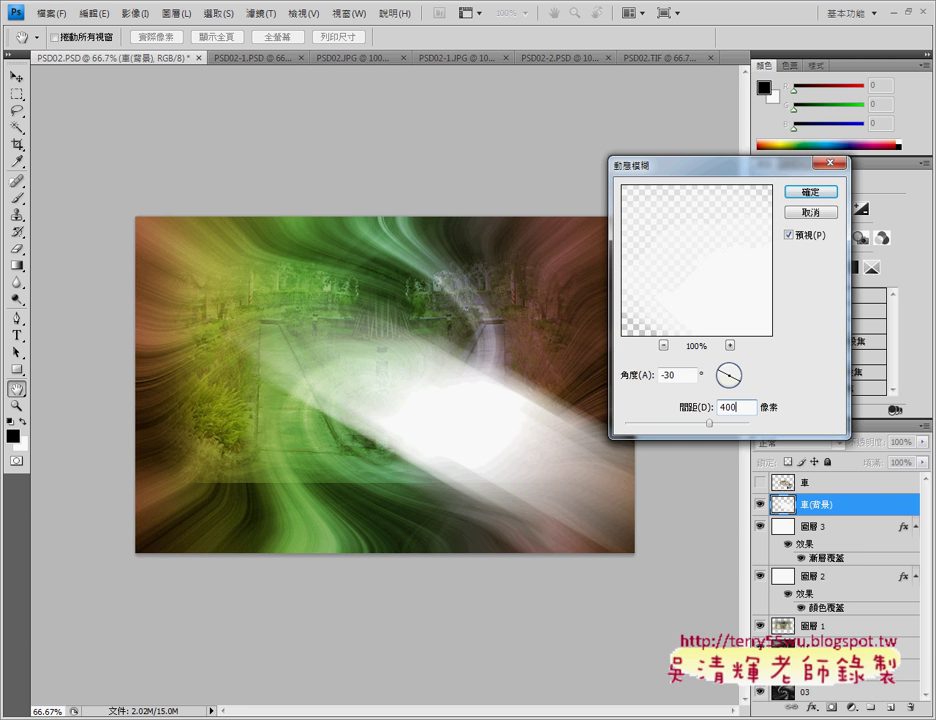
click(824, 192)
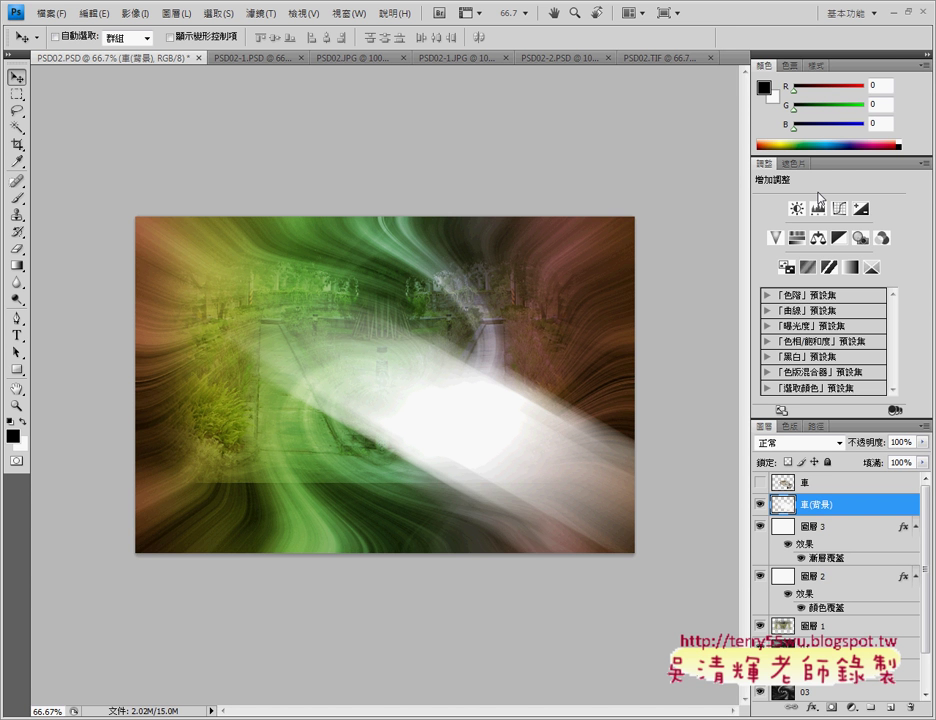
Lower the white streak beneath the car, show 車 again, and view the PSD02.TIF reference.
click(760, 483)
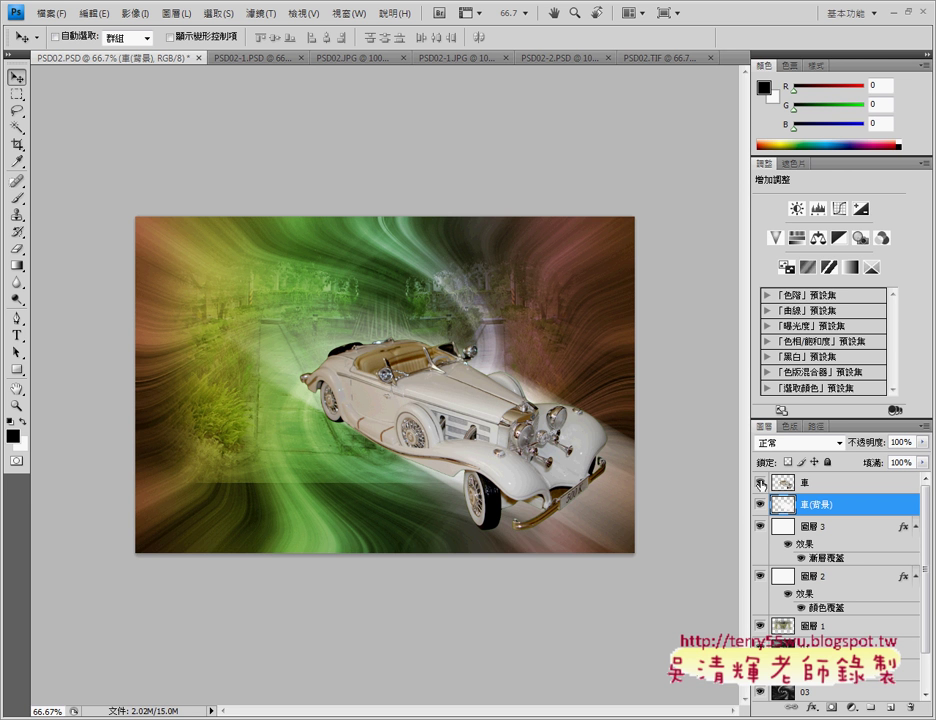
click(758, 484)
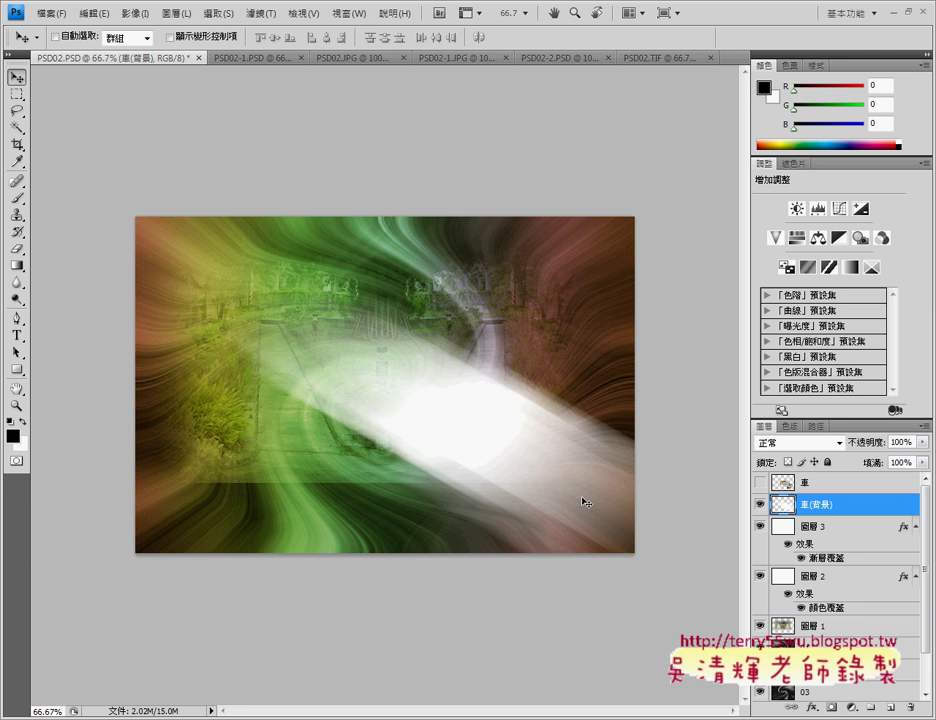
mouse_move(531, 393)
mouse_down()
mouse_move(540, 461)
mouse_move(558, 470)
mouse_up()
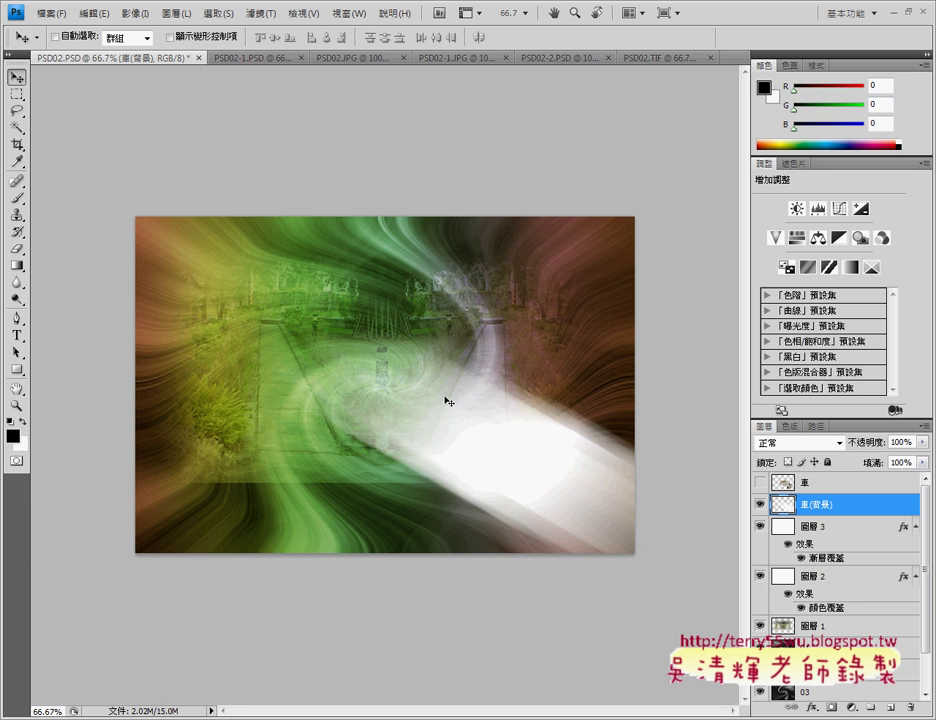
click(758, 484)
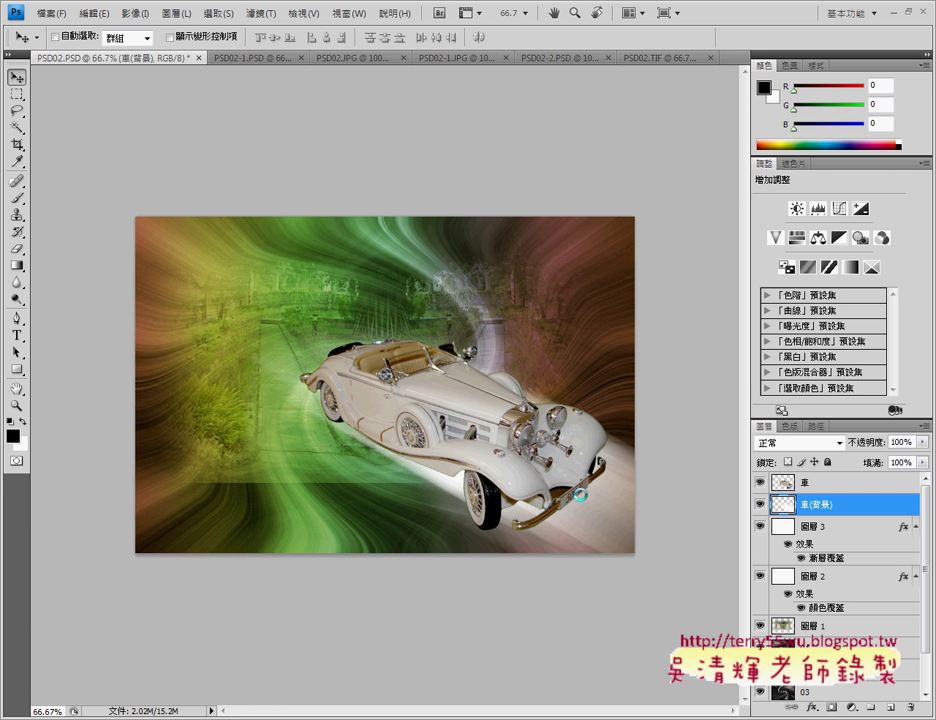
click(645, 65)
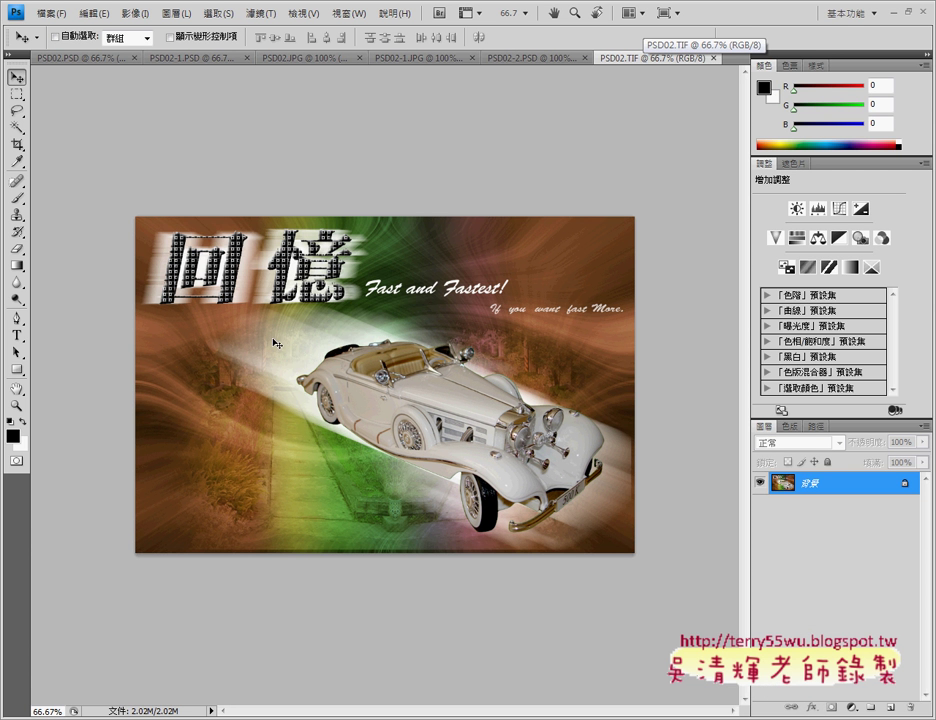
Shift the white streak up-left behind the car in PSD02.PSD, then compare with PSD02.TIF.
click(88, 58)
drag(592, 509, 541, 481)
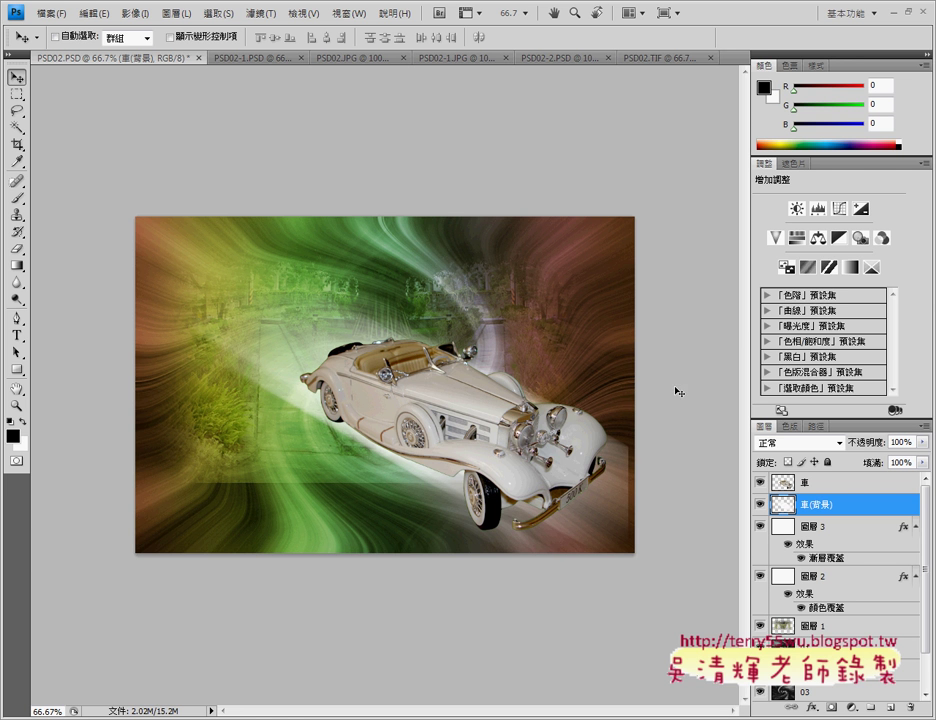
drag(608, 478, 606, 486)
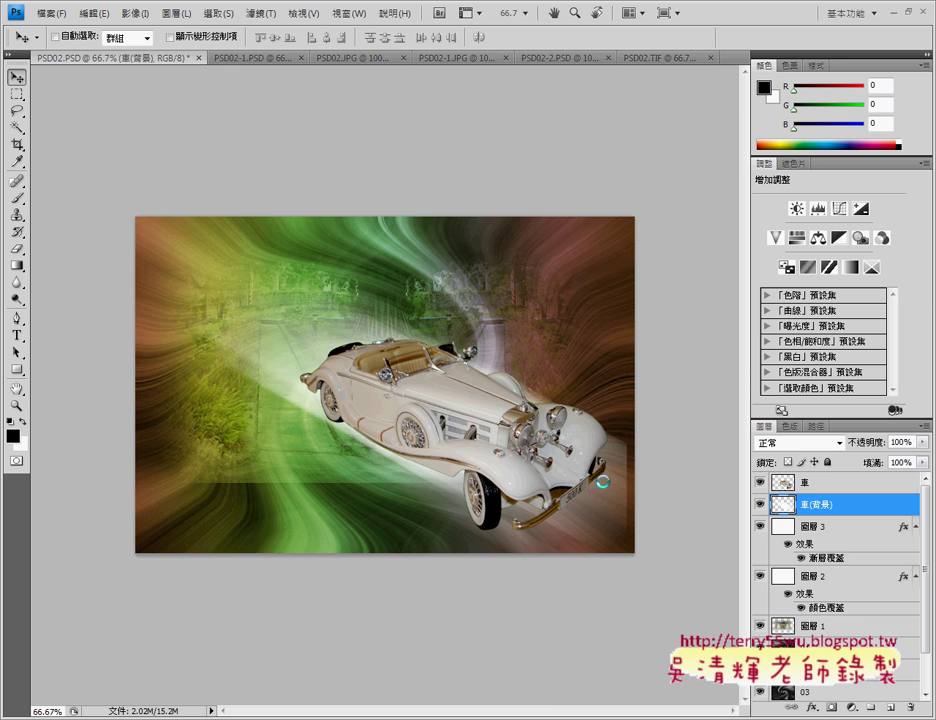
click(654, 58)
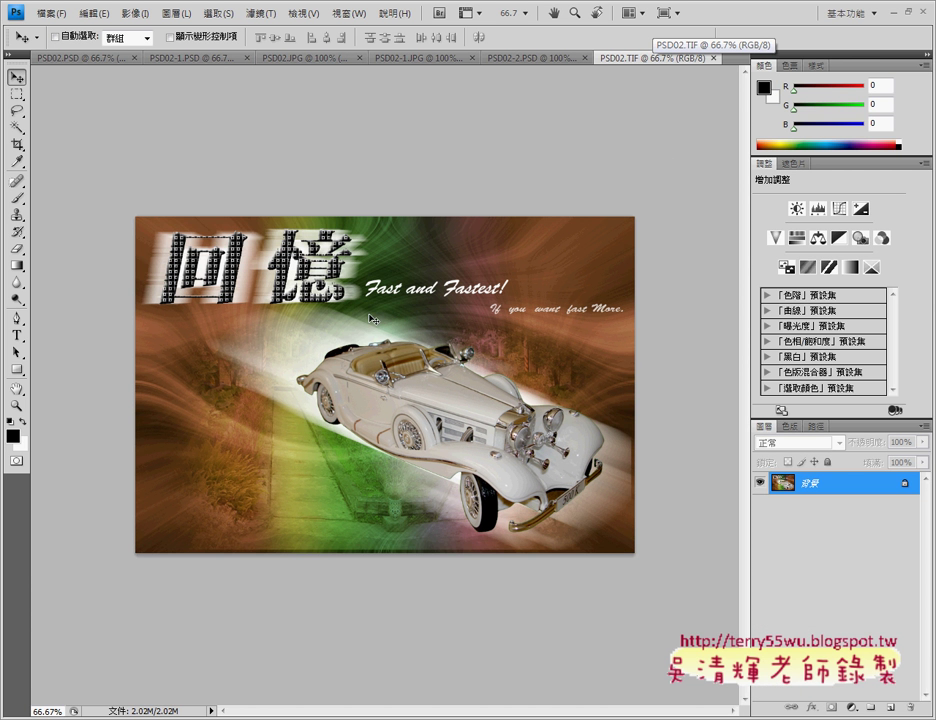